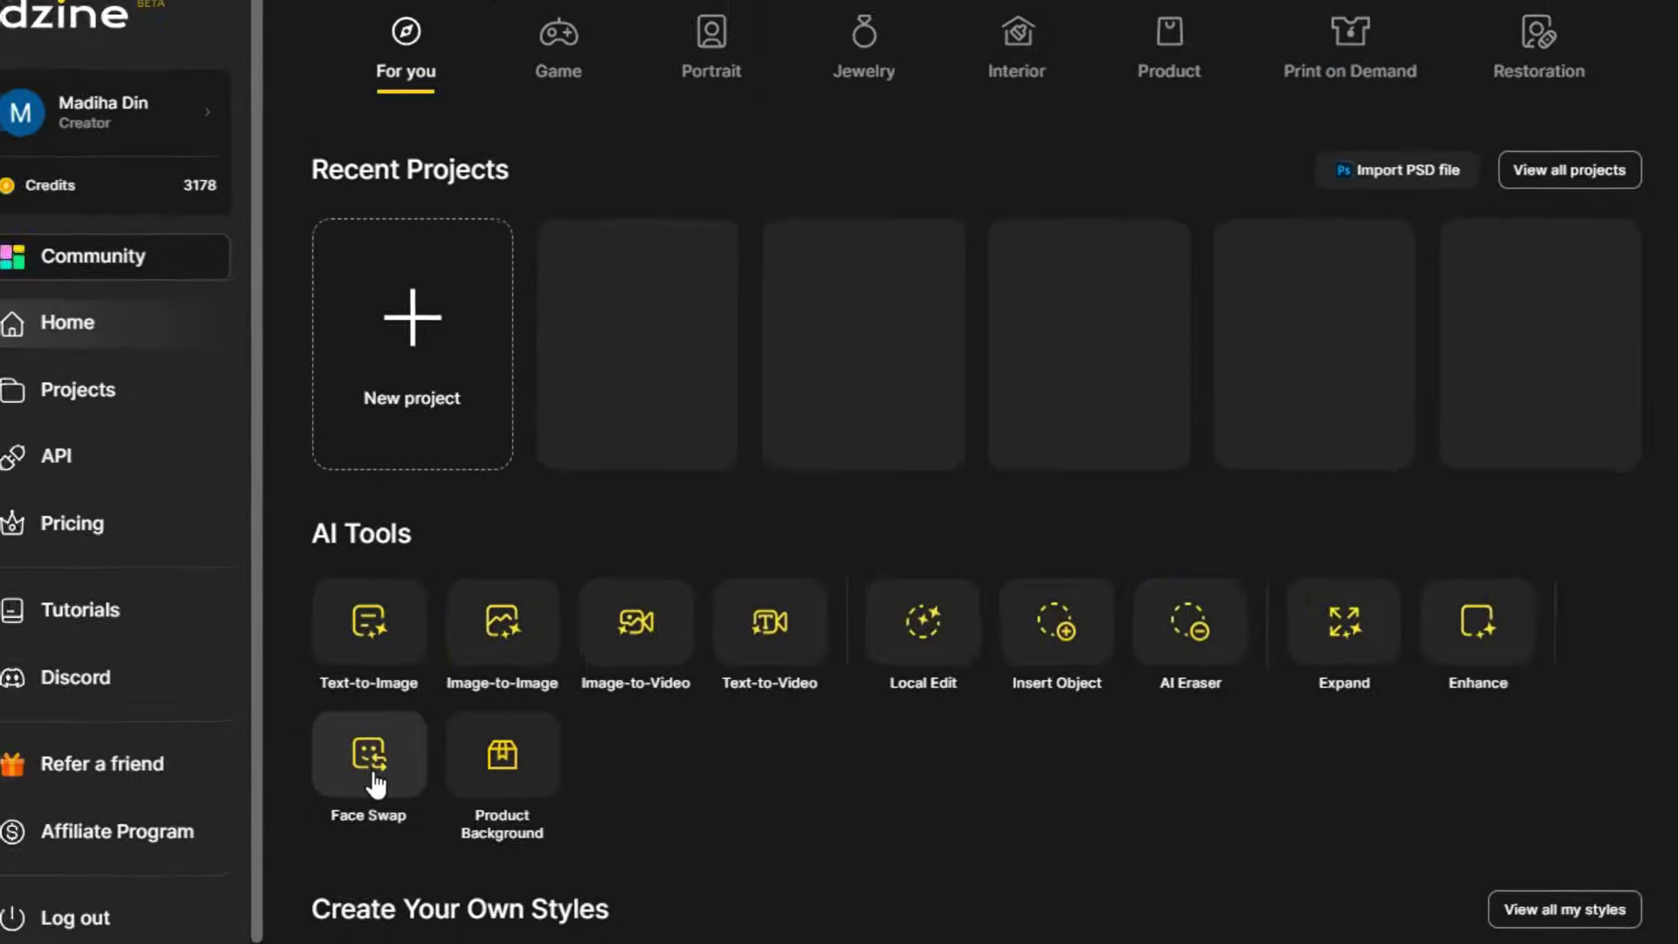
- Open the Image-to-Video tool and enter the prompt "keep foreground at the same position, no camera movement, one man"
{"action": "scroll", "coordinate": [1206, 726], "scroll_direction": "down", "scroll_amount": 10}
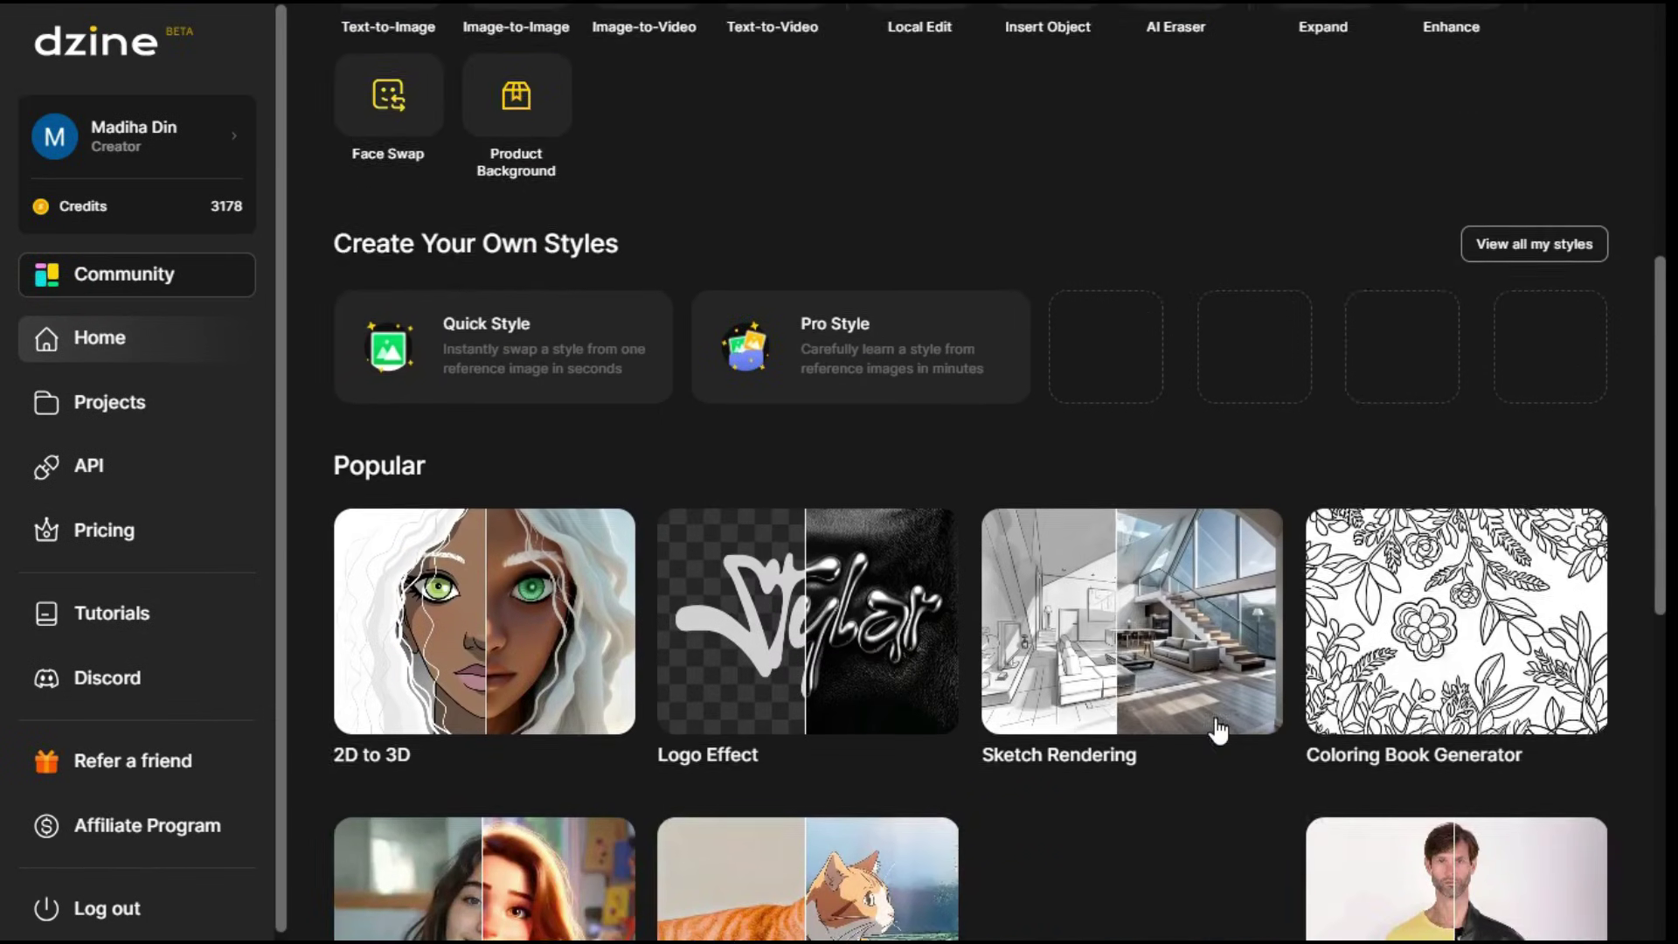
{"action": "scroll", "coordinate": [1219, 721], "scroll_direction": "down", "scroll_amount": 3}
{"action": "scroll", "coordinate": [1220, 720], "scroll_direction": "up", "scroll_amount": 13}
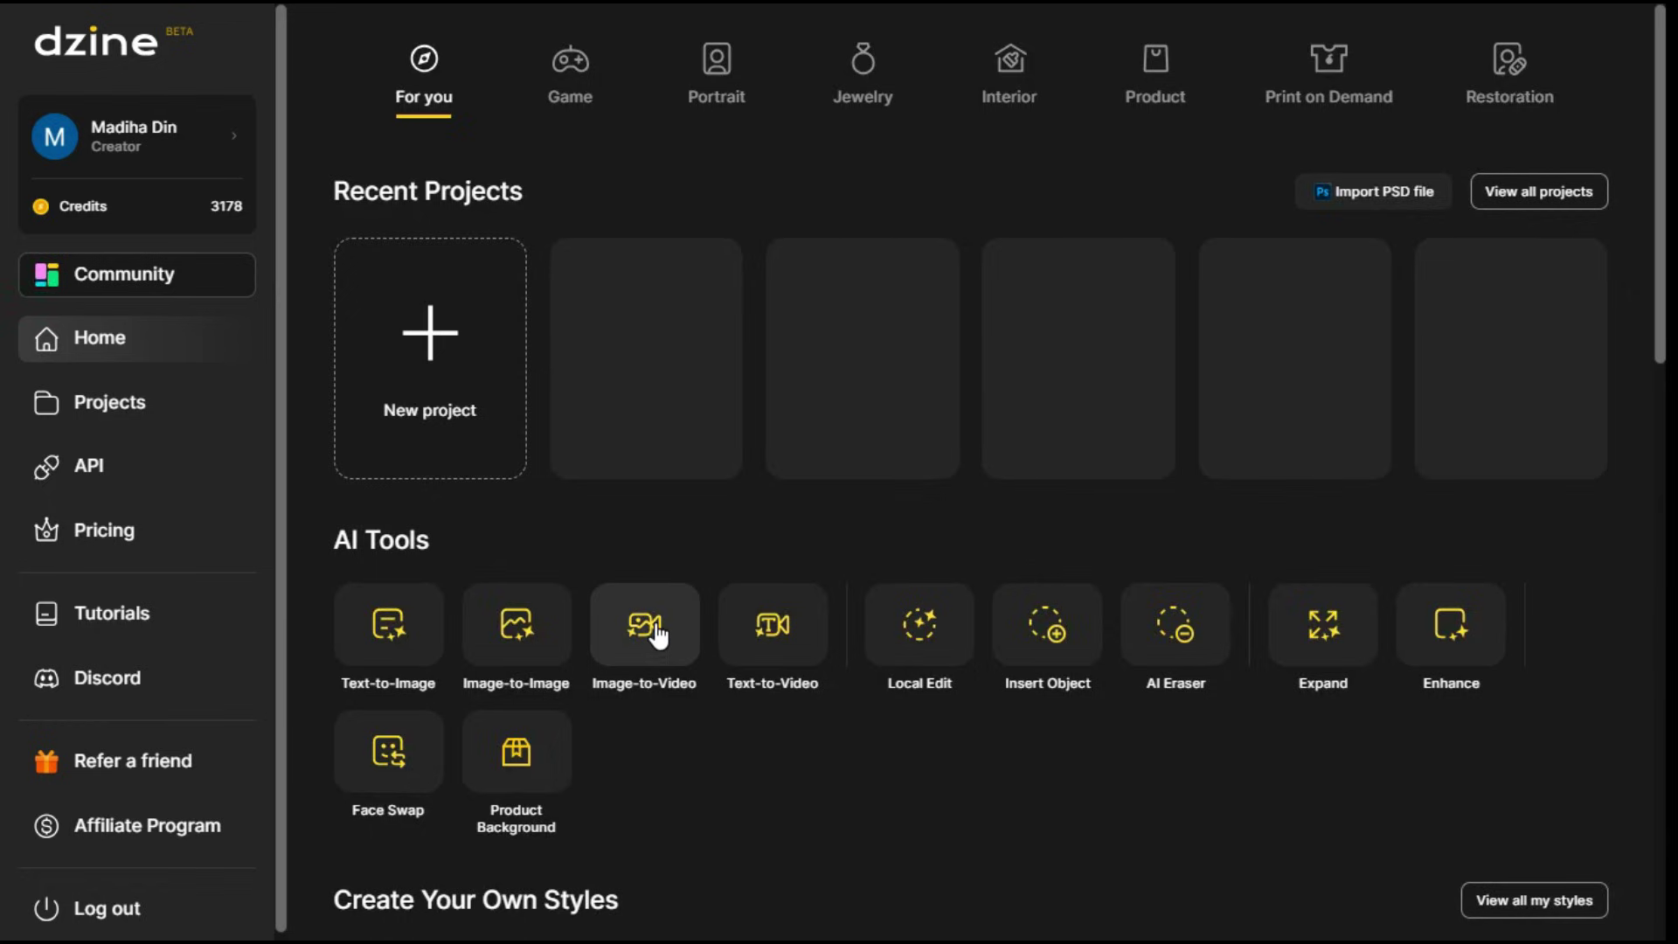
{"action": "left_click", "coordinate": [647, 624]}
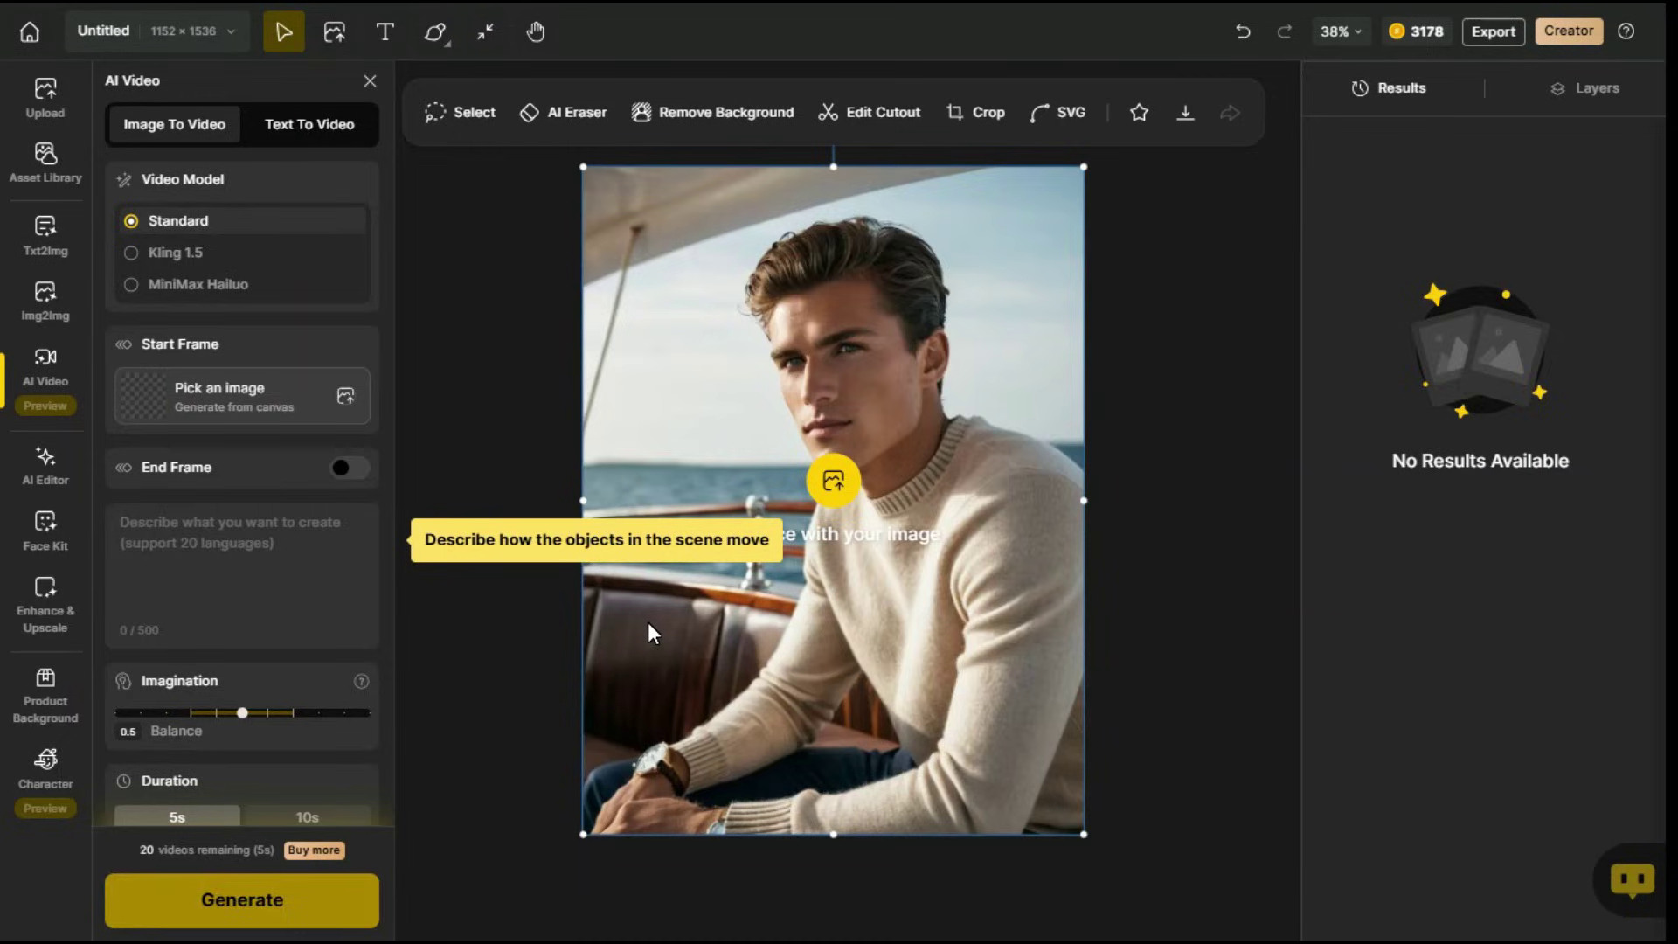
{"action": "type", "text": "keep foreground at the same position, no camera movement, one man"}
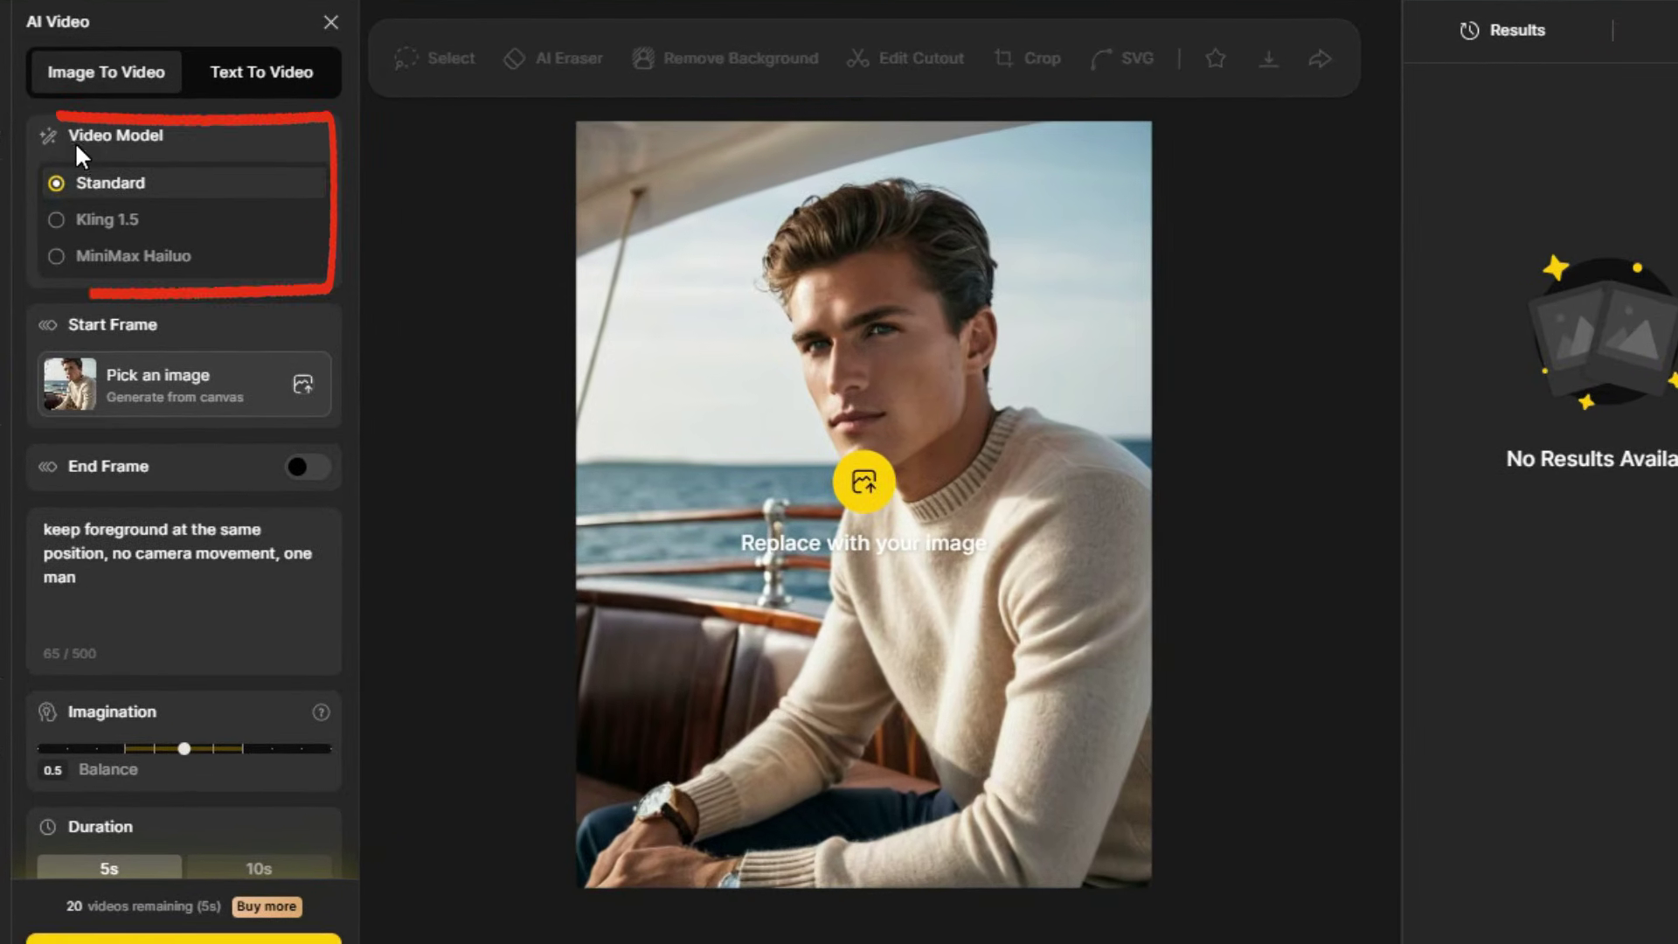
- View the settings offered by the Kling 1.5 and MiniMax Hailuo video models and return to the Standard model
{"action": "left_click", "coordinate": [86, 225]}
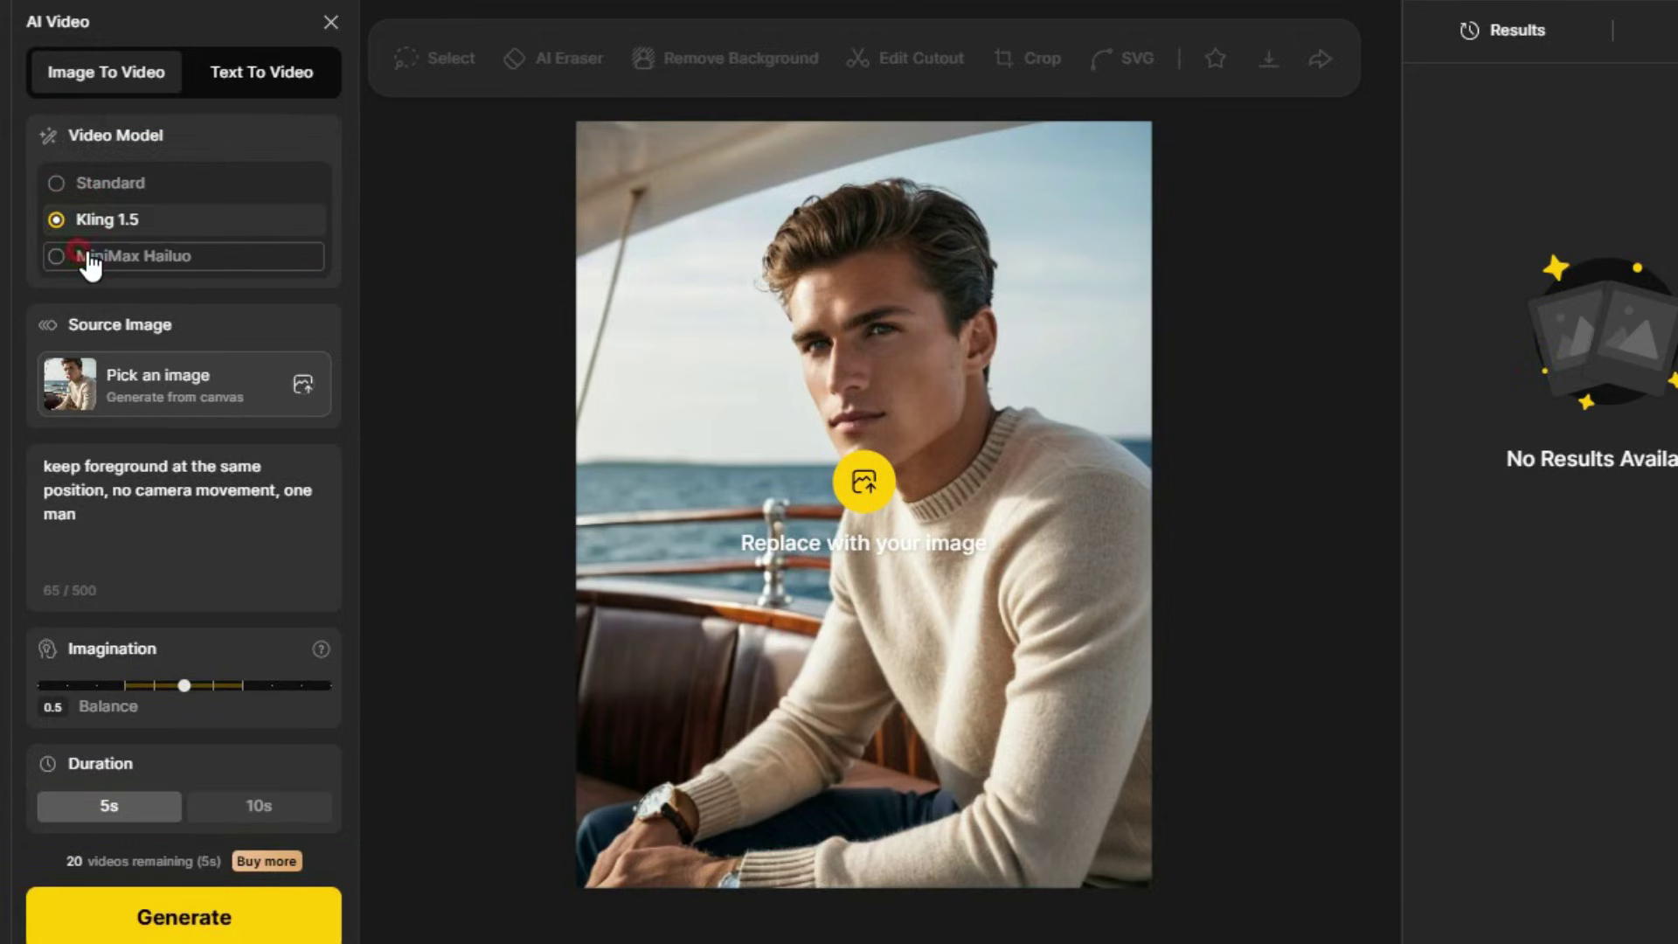
{"action": "left_click", "coordinate": [88, 257]}
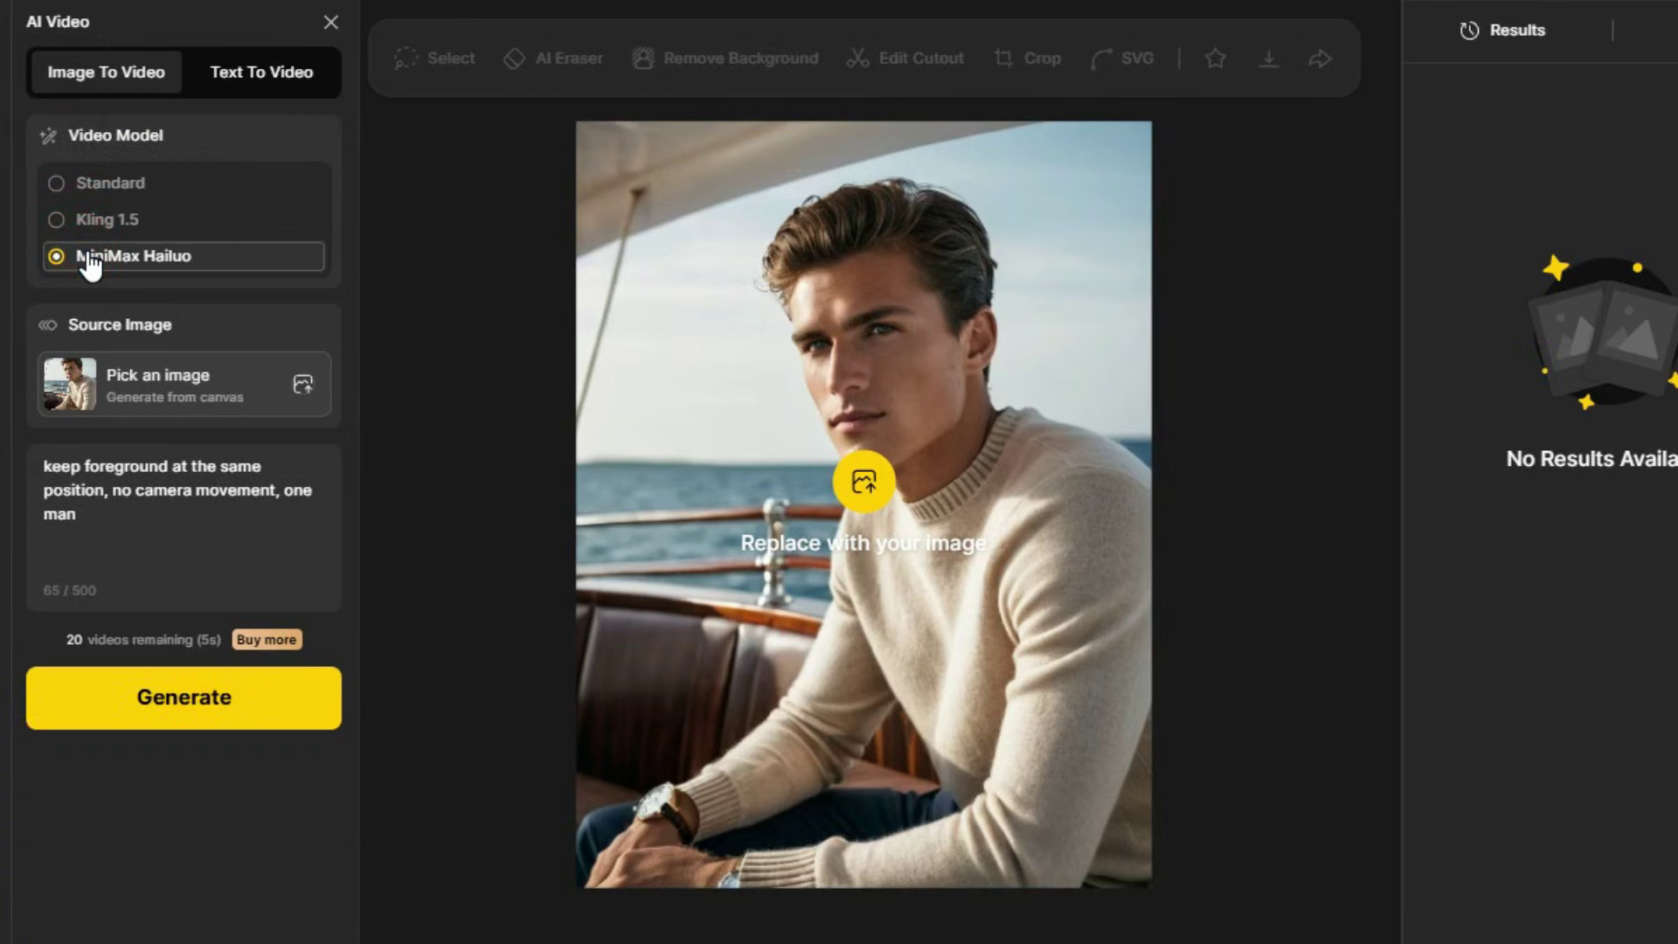
{"action": "left_click", "coordinate": [116, 182]}
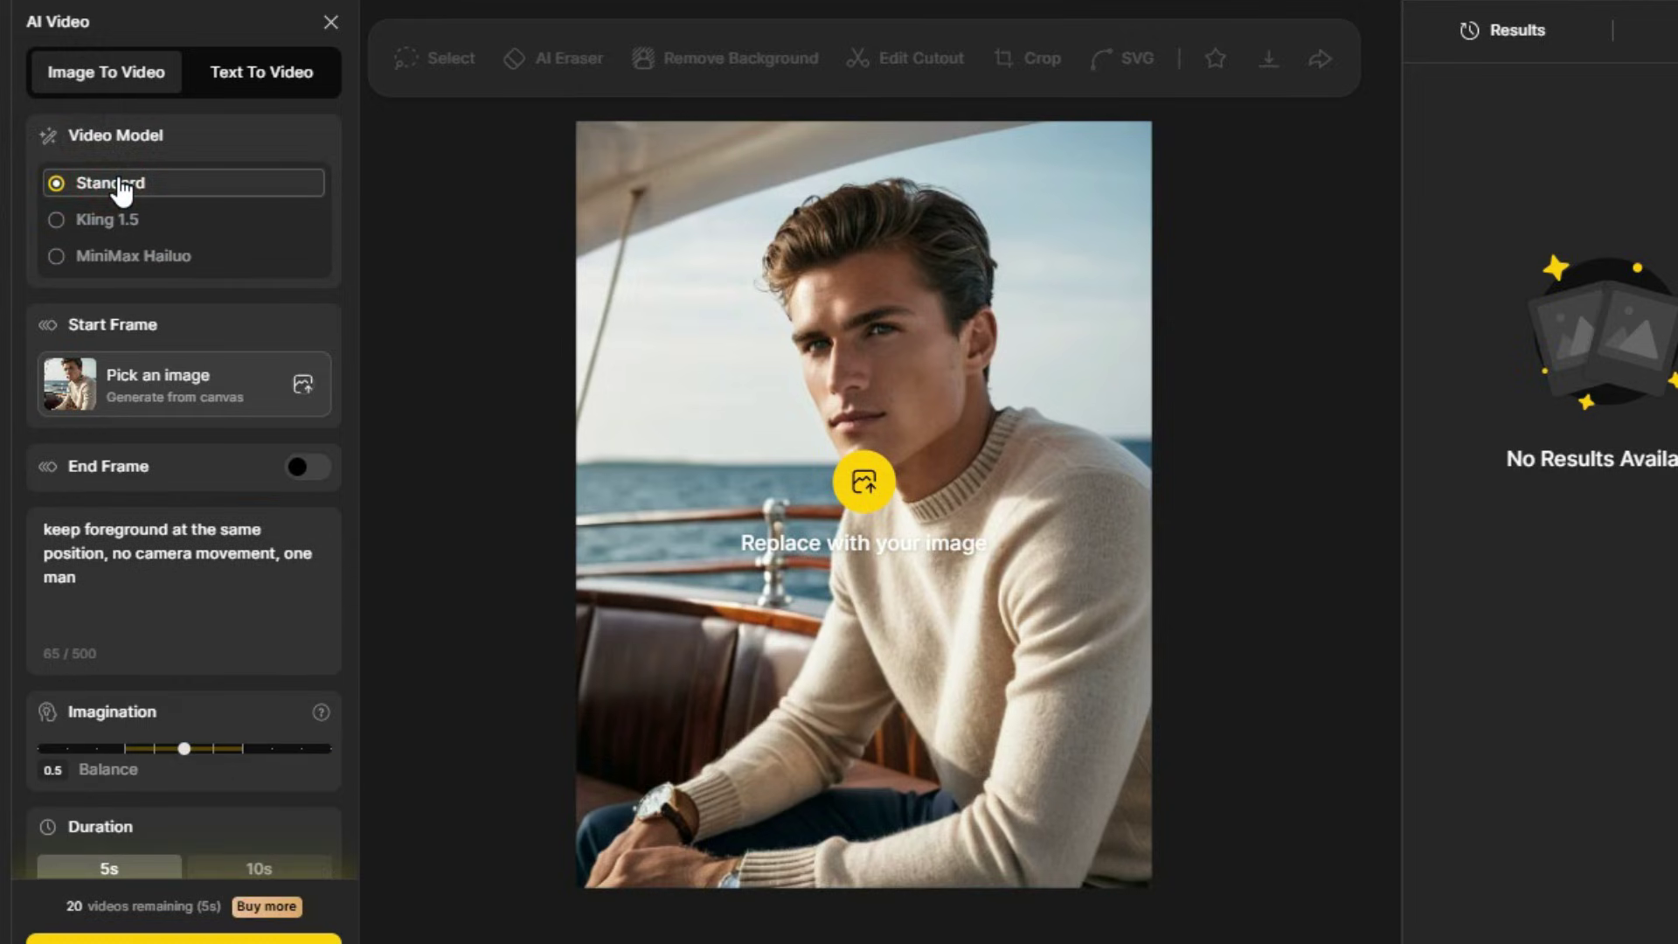
- Upload the image of the long-haired woman in a tan coat on a city street as start frame, with the end frame off
{"action": "left_click", "coordinate": [201, 385]}
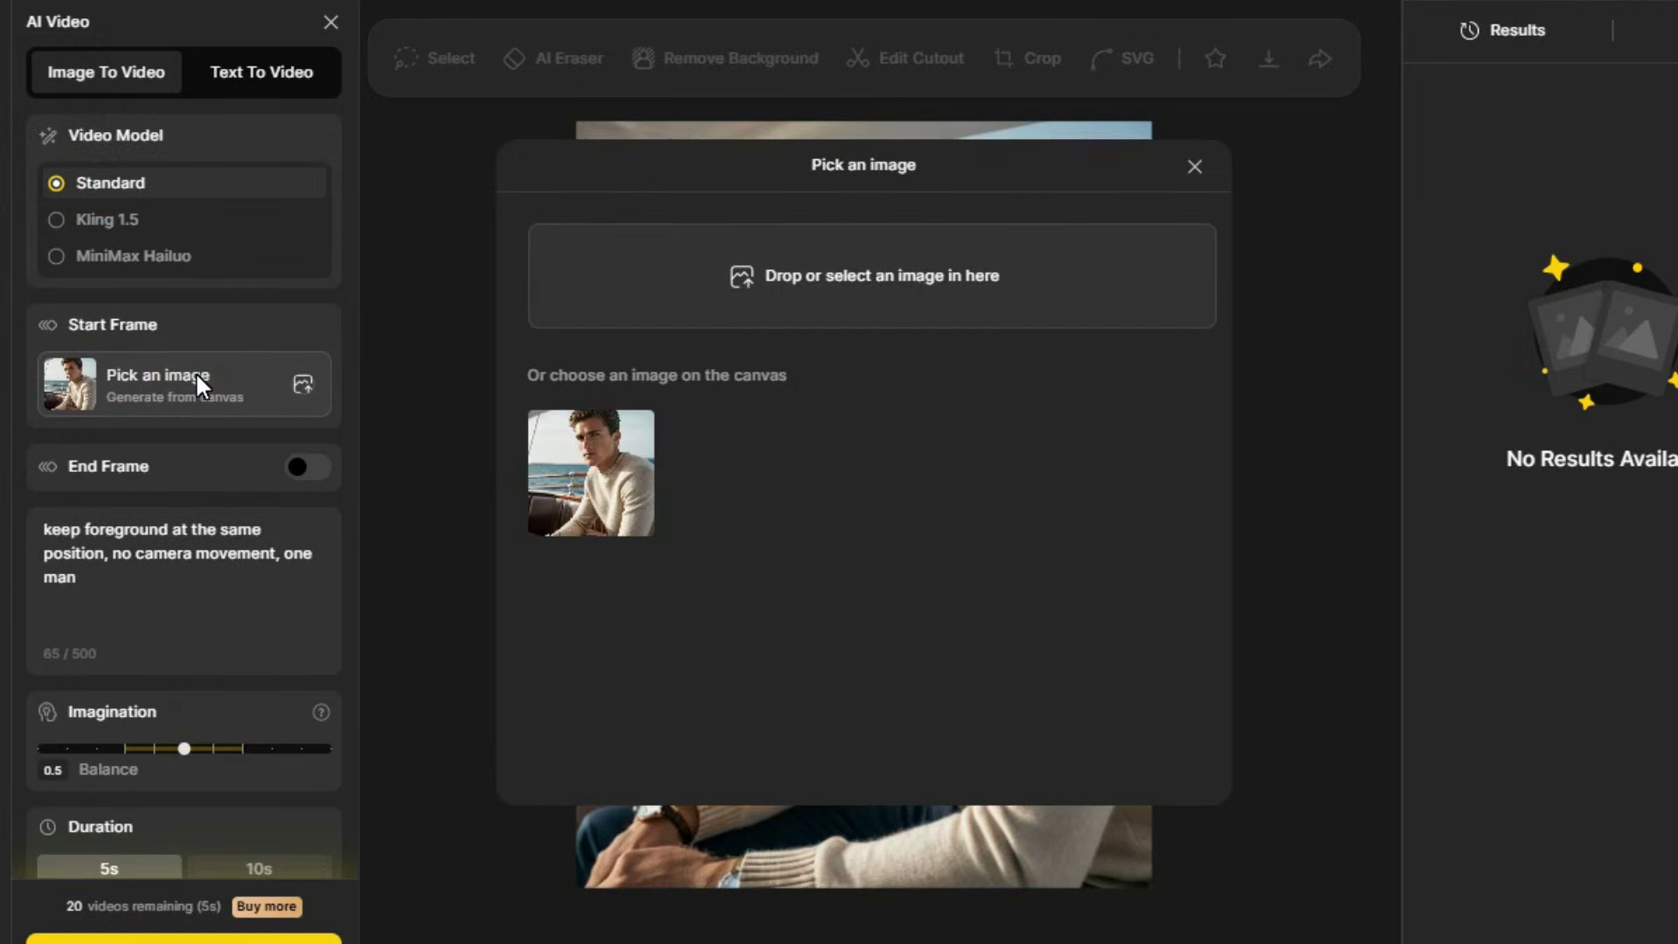
{"action": "left_click", "coordinate": [816, 271]}
{"action": "left_click", "coordinate": [826, 274]}
{"action": "double_click", "coordinate": [933, 233]}
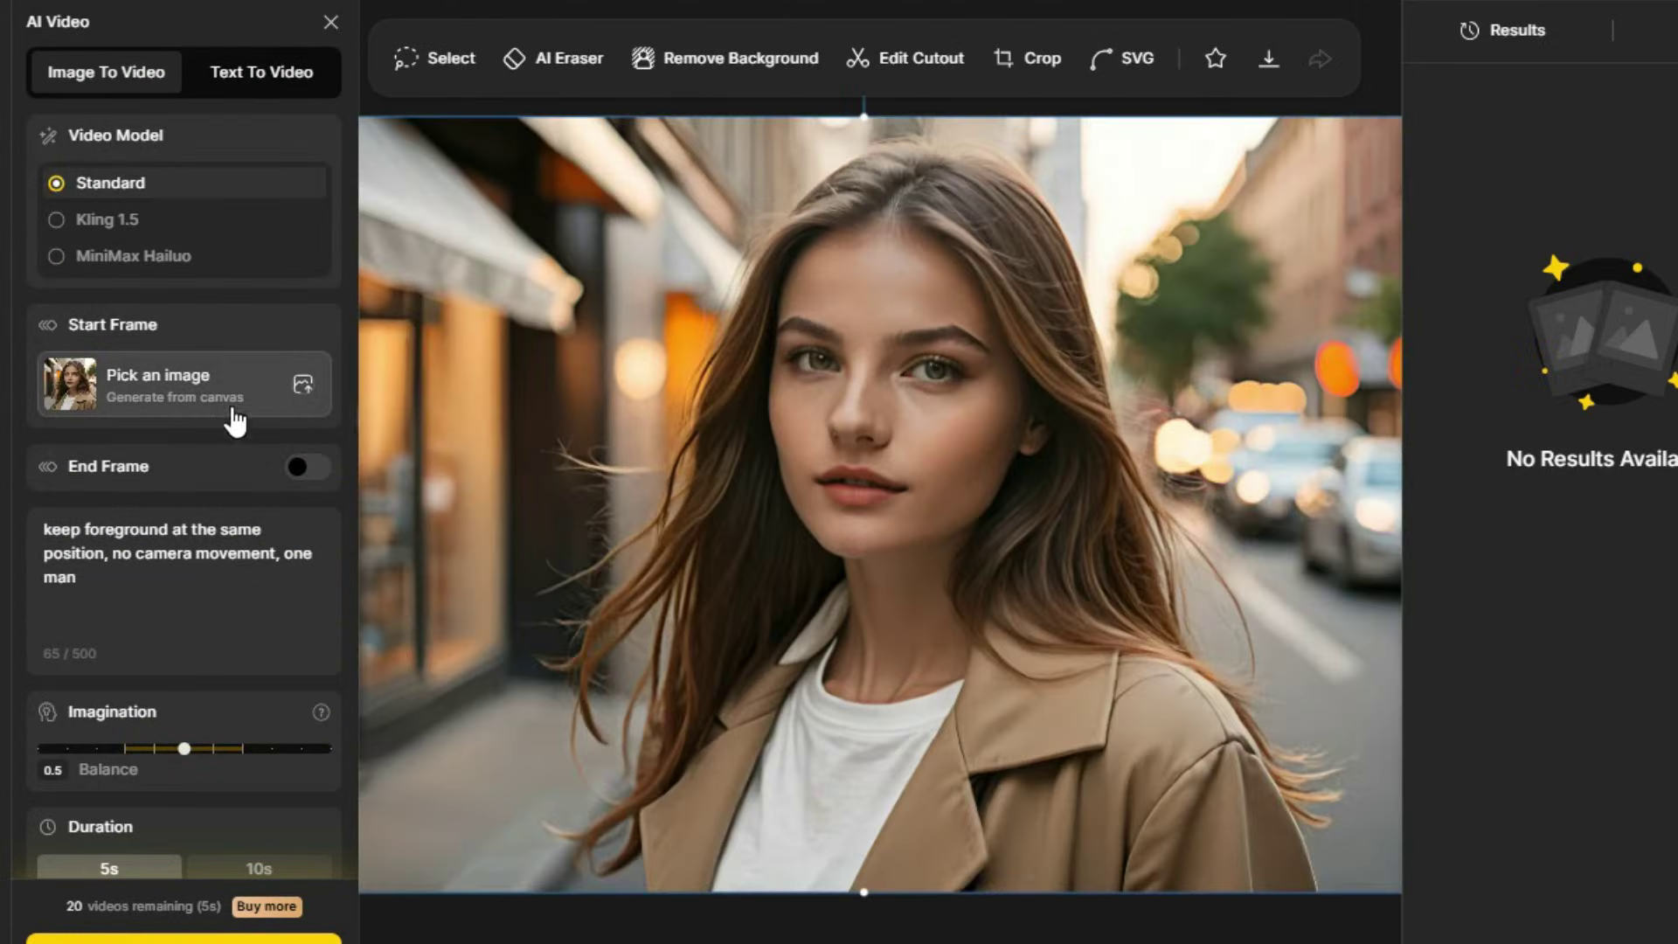
{"action": "left_click", "coordinate": [306, 469]}
{"action": "left_click", "coordinate": [311, 469]}
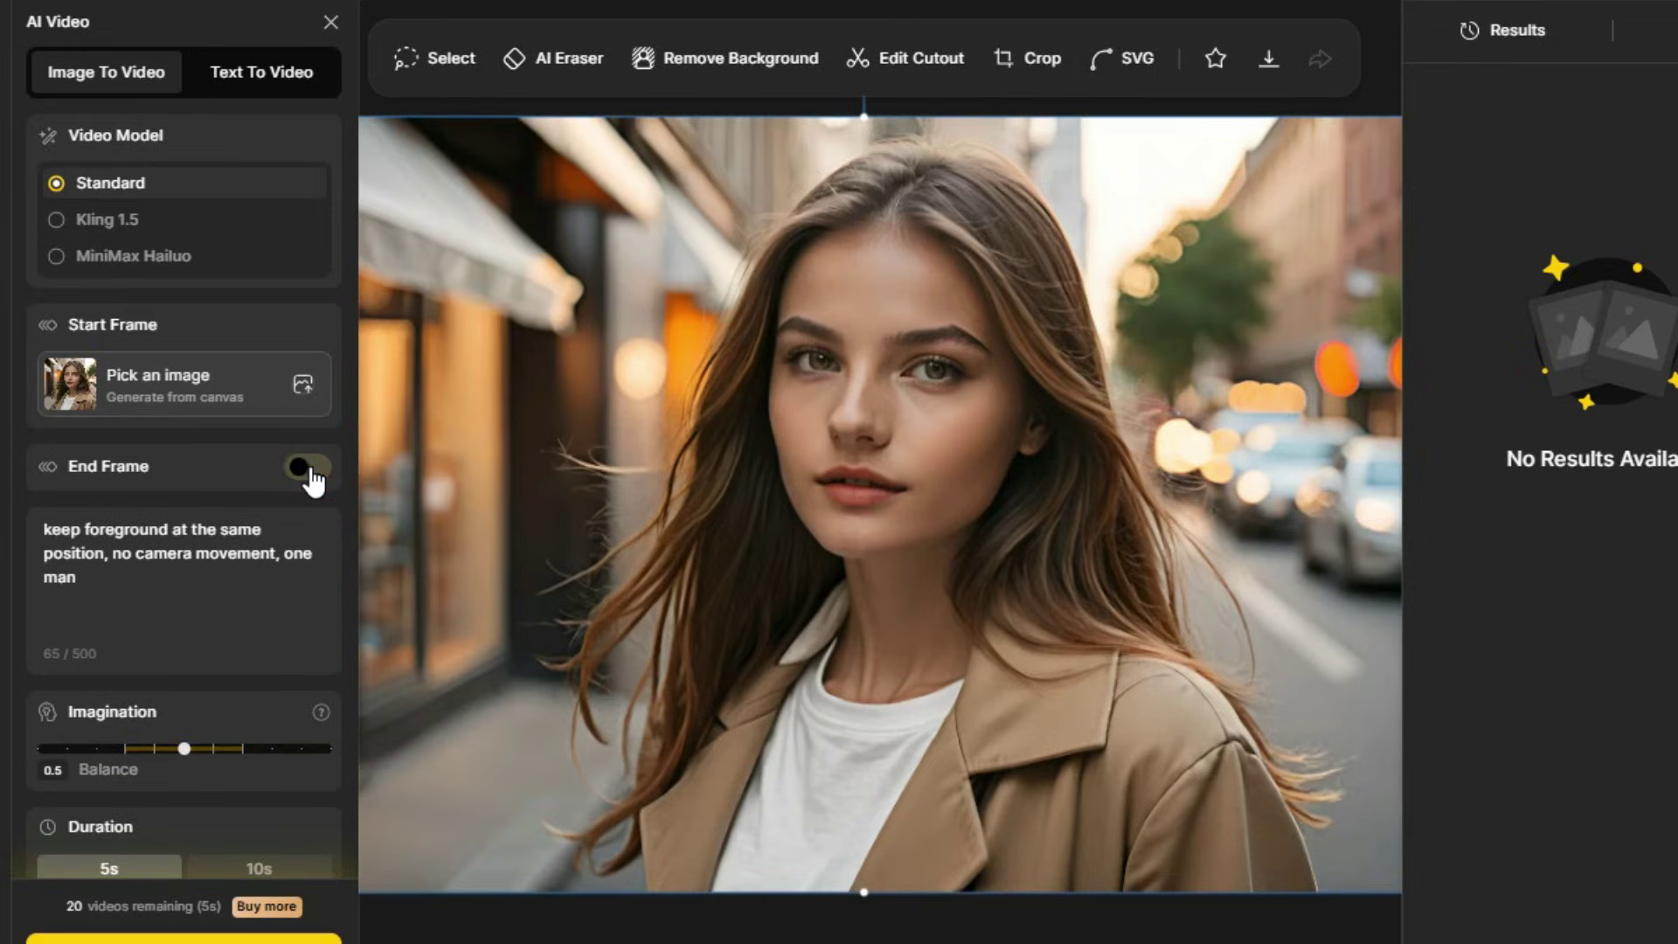
- Replace the prompt with "A beautiful young woman, her hair blowing in the breeze, slightly looking towards left"
{"action": "left_click", "coordinate": [105, 593]}
{"action": "left_click_drag", "start_coordinate": [41, 574], "coordinate": [29, 523]}
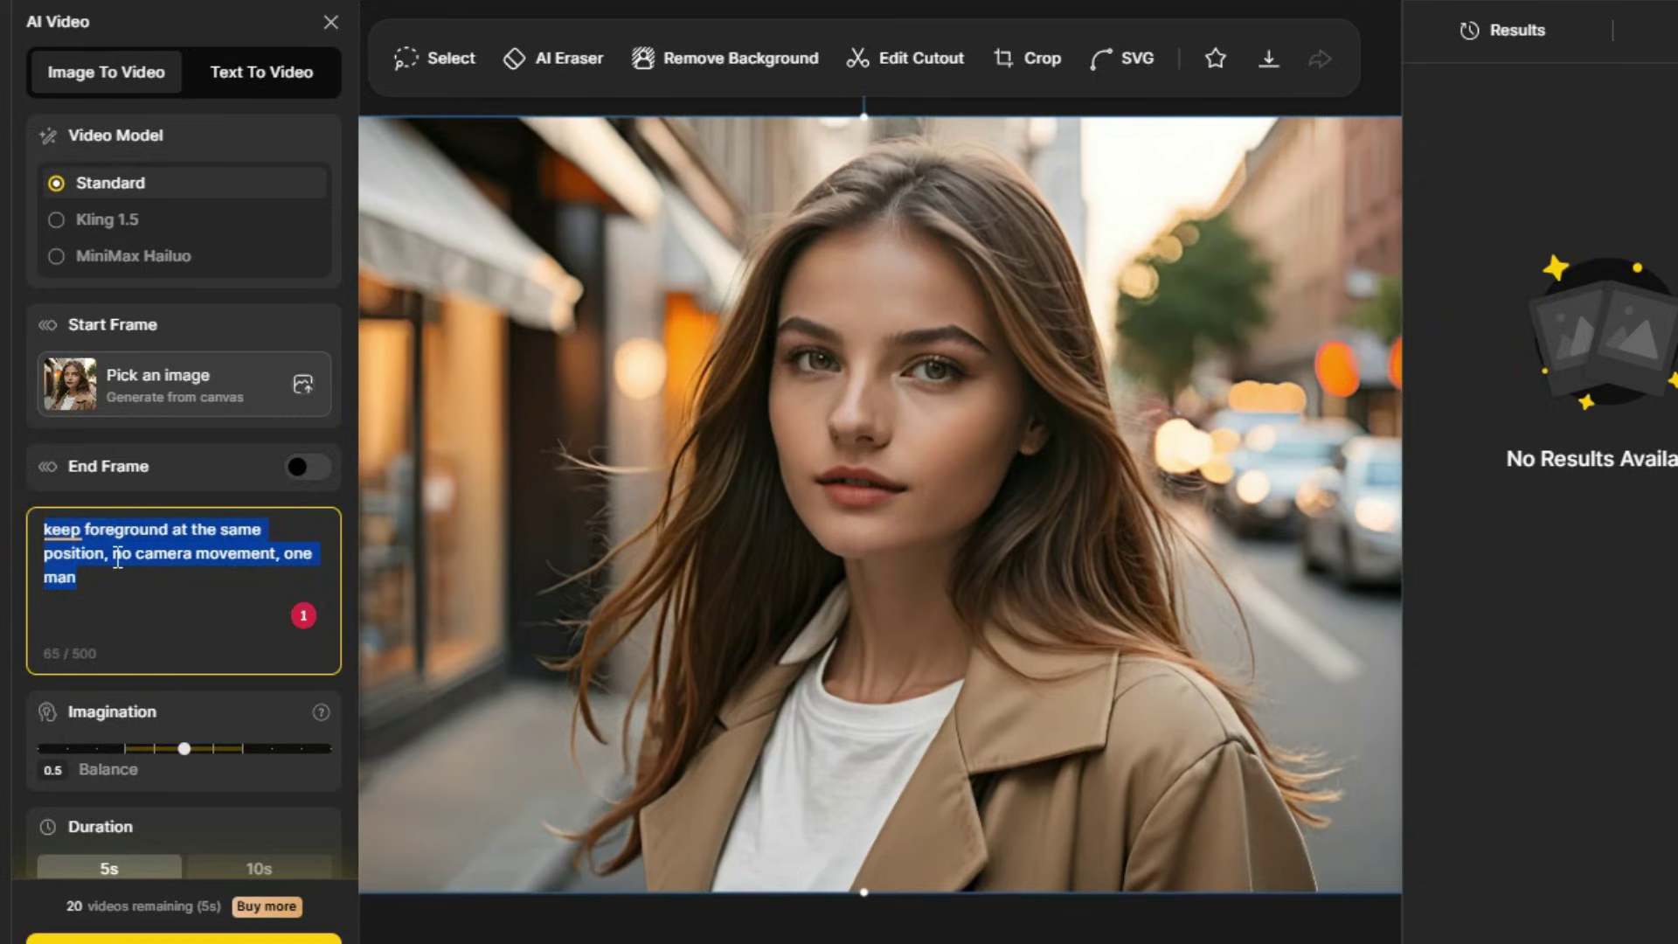
{"action": "type", "text": "A beautiful young woman, her hair blowing in the breeze, slightly looking towards left"}
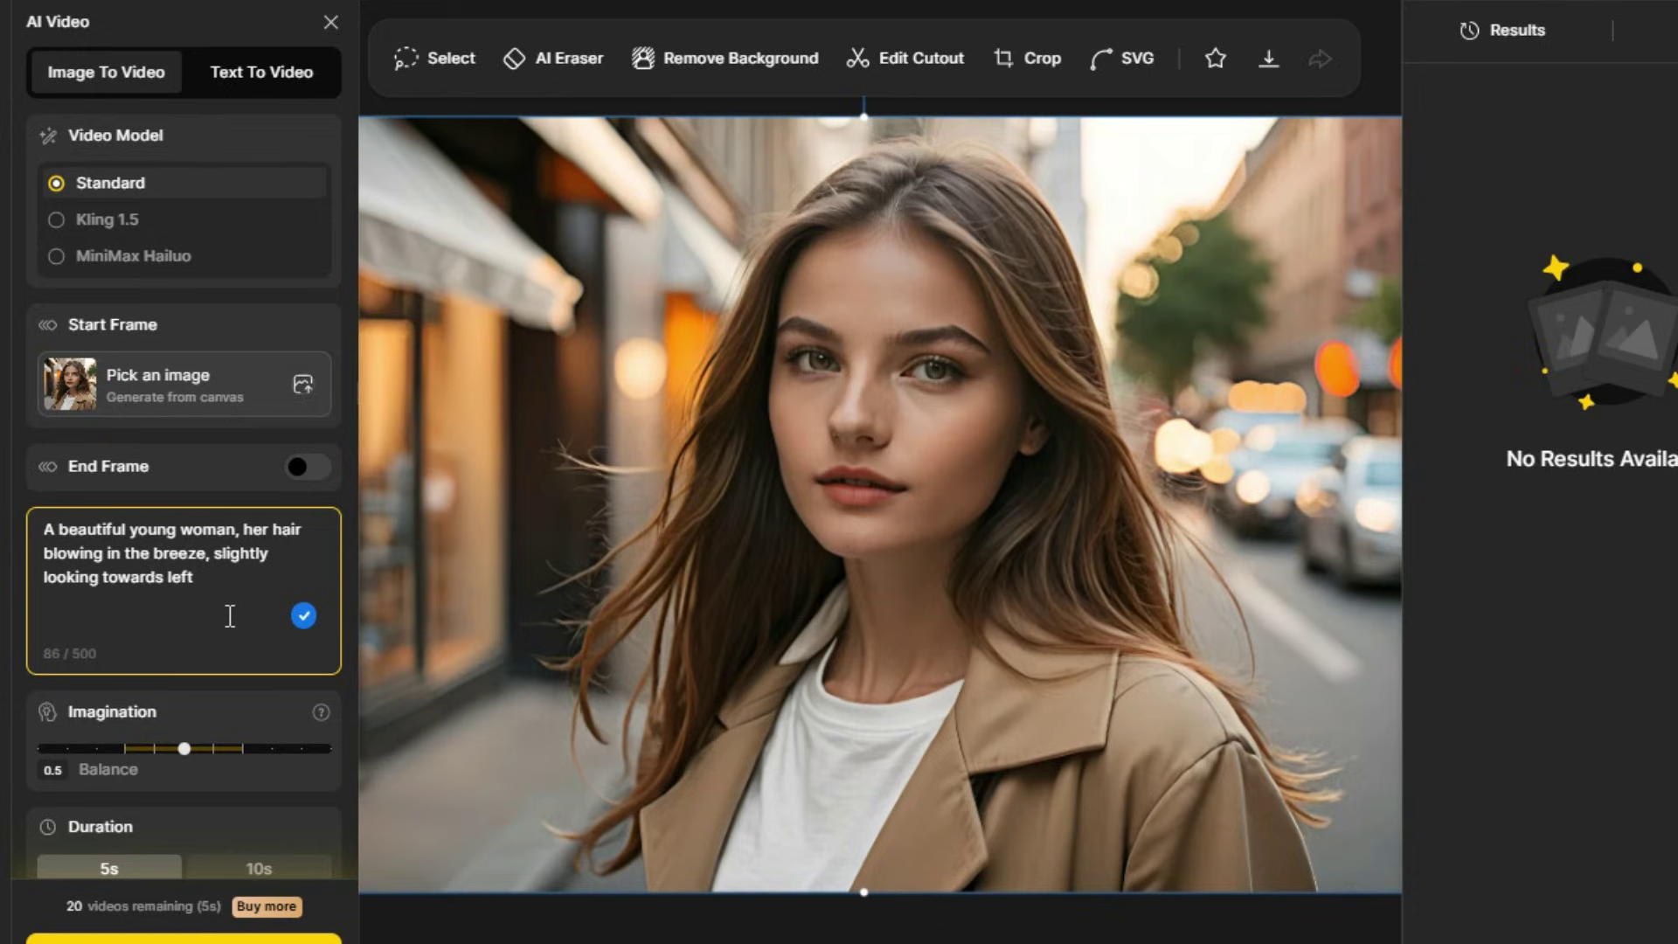
- Set the video's Imagination to the balanced value 0.5 and its duration to 5s
{"action": "scroll", "coordinate": [255, 623], "scroll_direction": "down", "scroll_amount": 1}
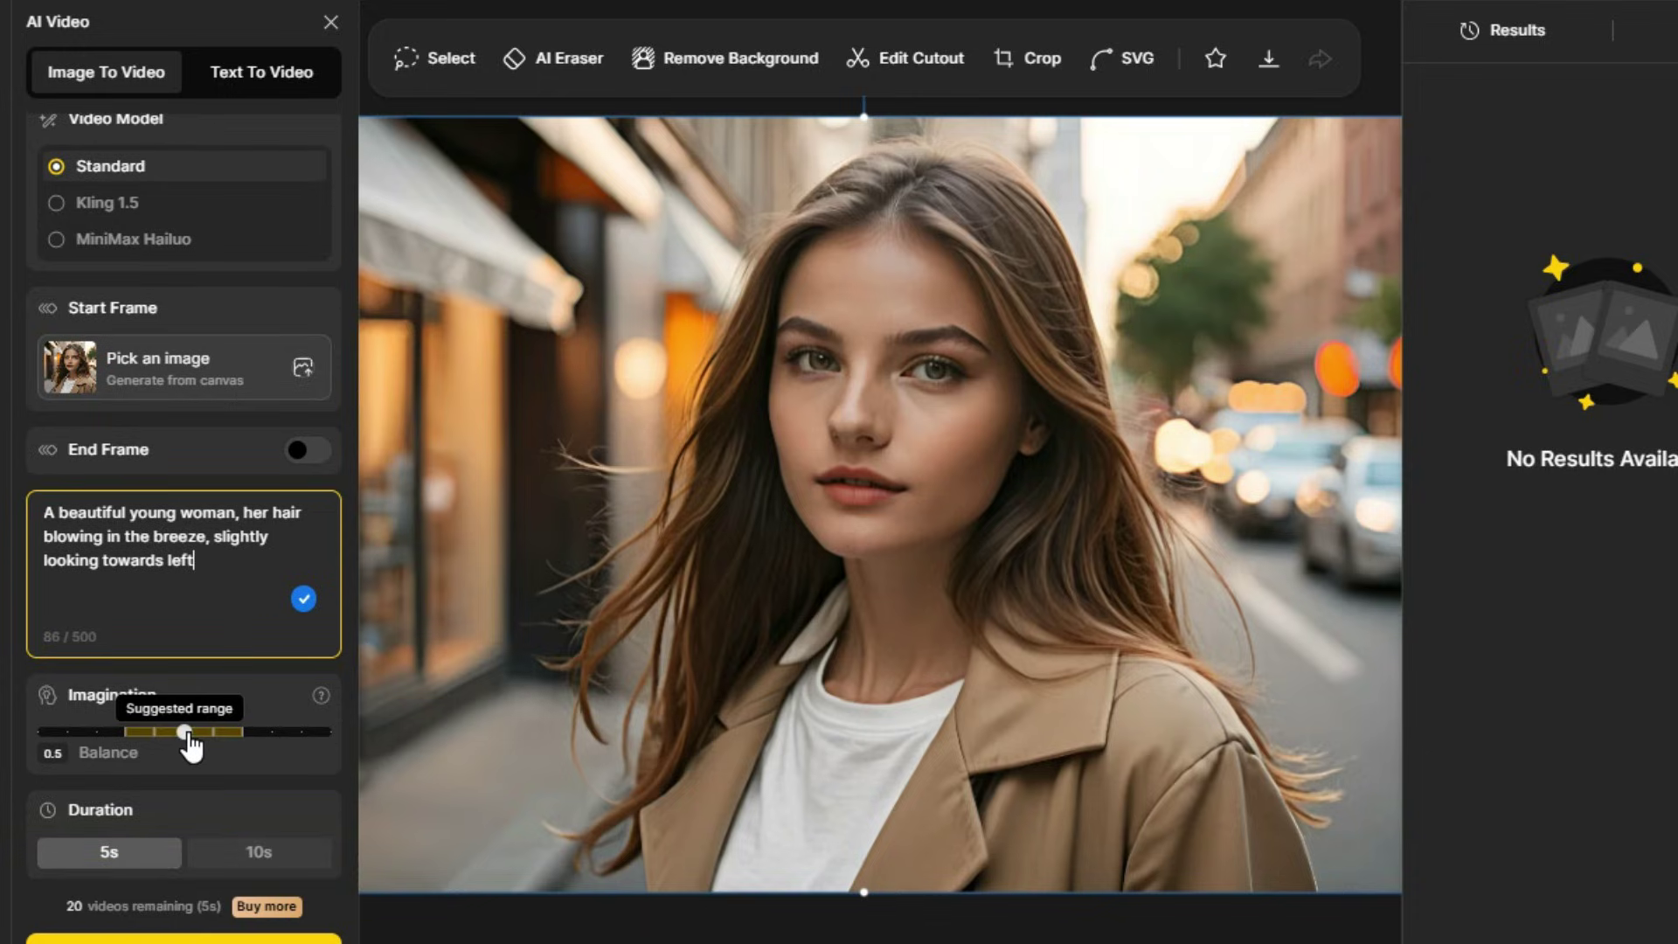
{"action": "mouse_move", "coordinate": [192, 741]}
{"action": "left_mouse_down"}
{"action": "mouse_move", "coordinate": [339, 744]}
{"action": "mouse_move", "coordinate": [54, 751]}
{"action": "mouse_move", "coordinate": [183, 738]}
{"action": "left_mouse_up"}
{"action": "scroll", "coordinate": [112, 839], "scroll_direction": "down", "scroll_amount": 1}
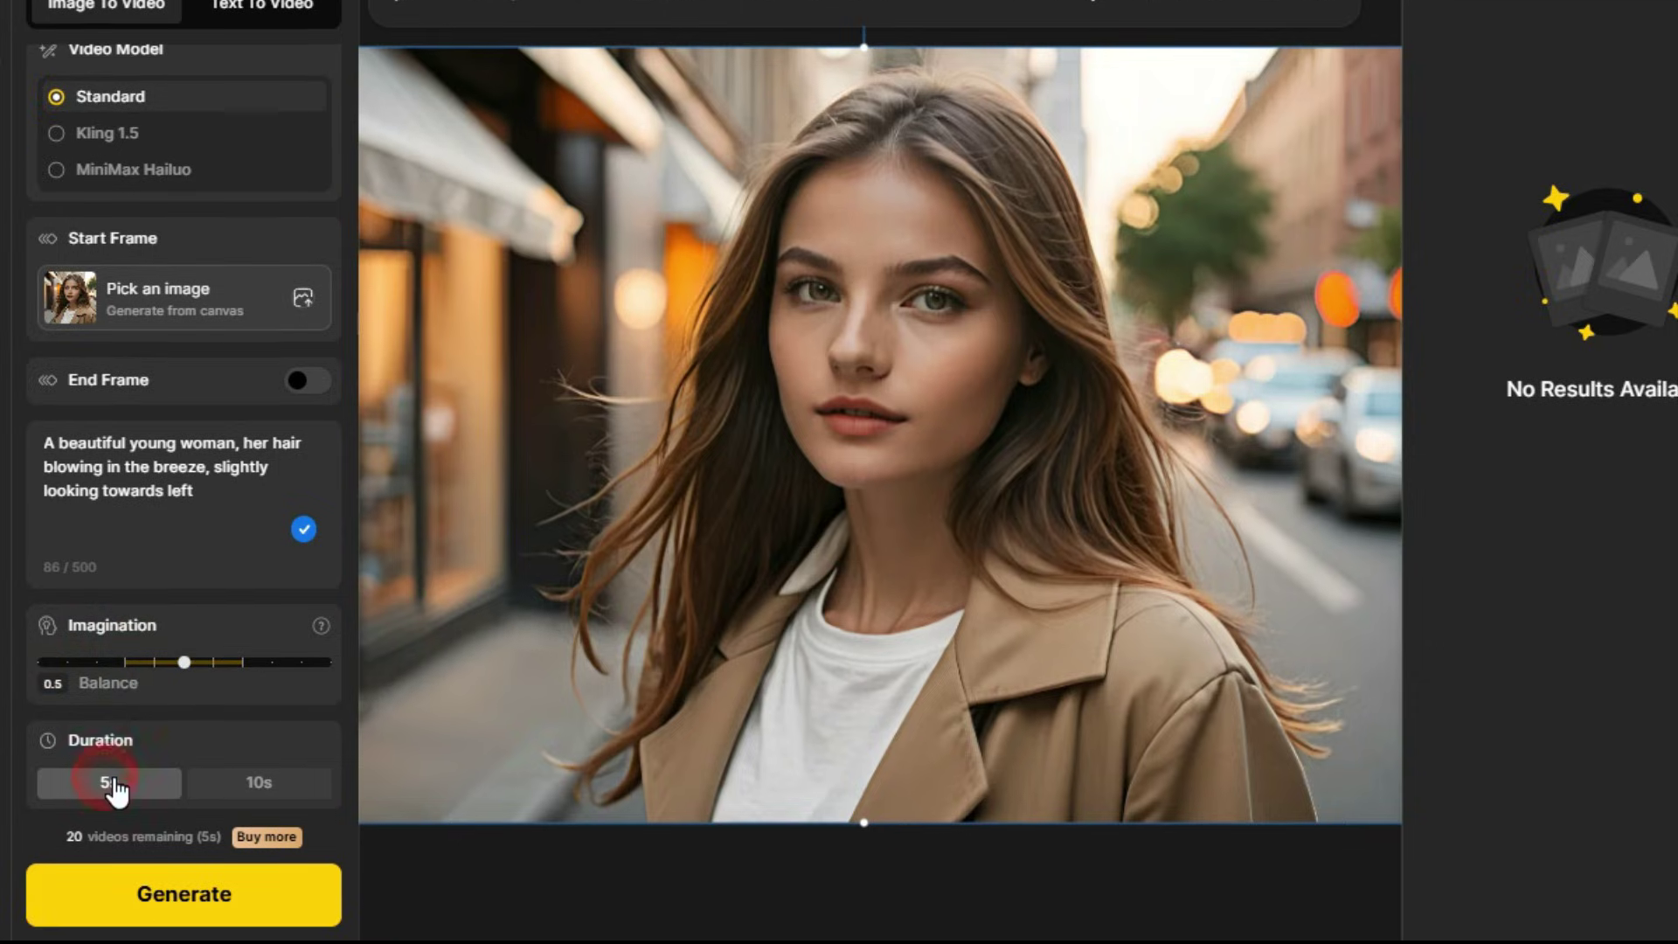
{"action": "left_click", "coordinate": [279, 781]}
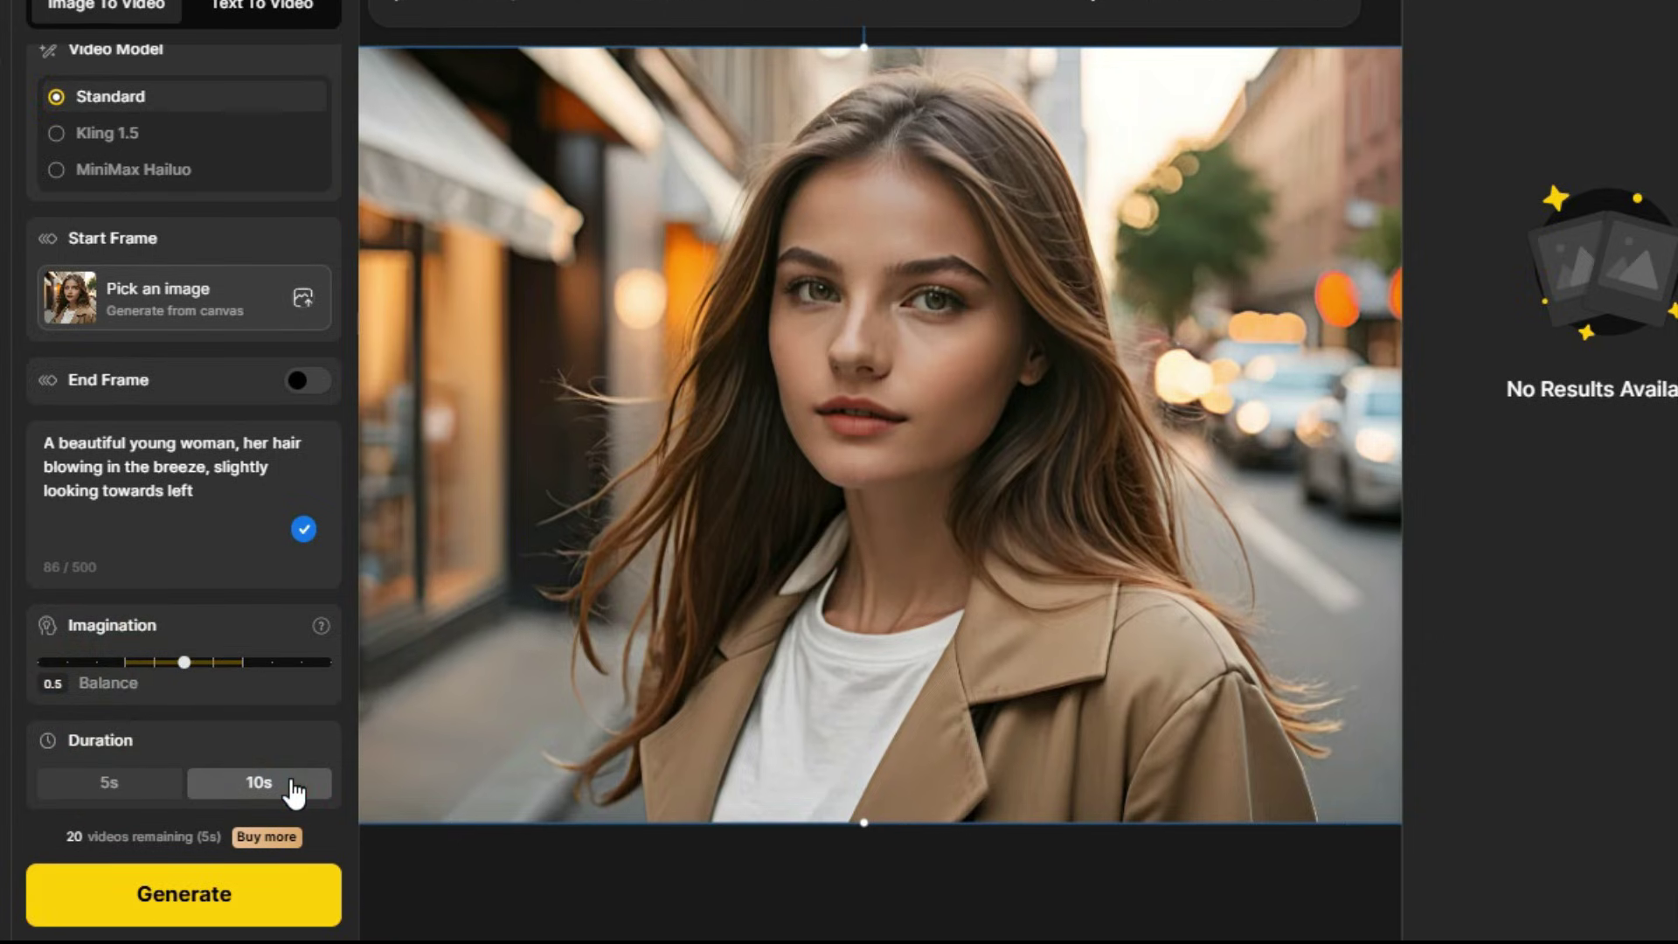
{"action": "left_click", "coordinate": [112, 783]}
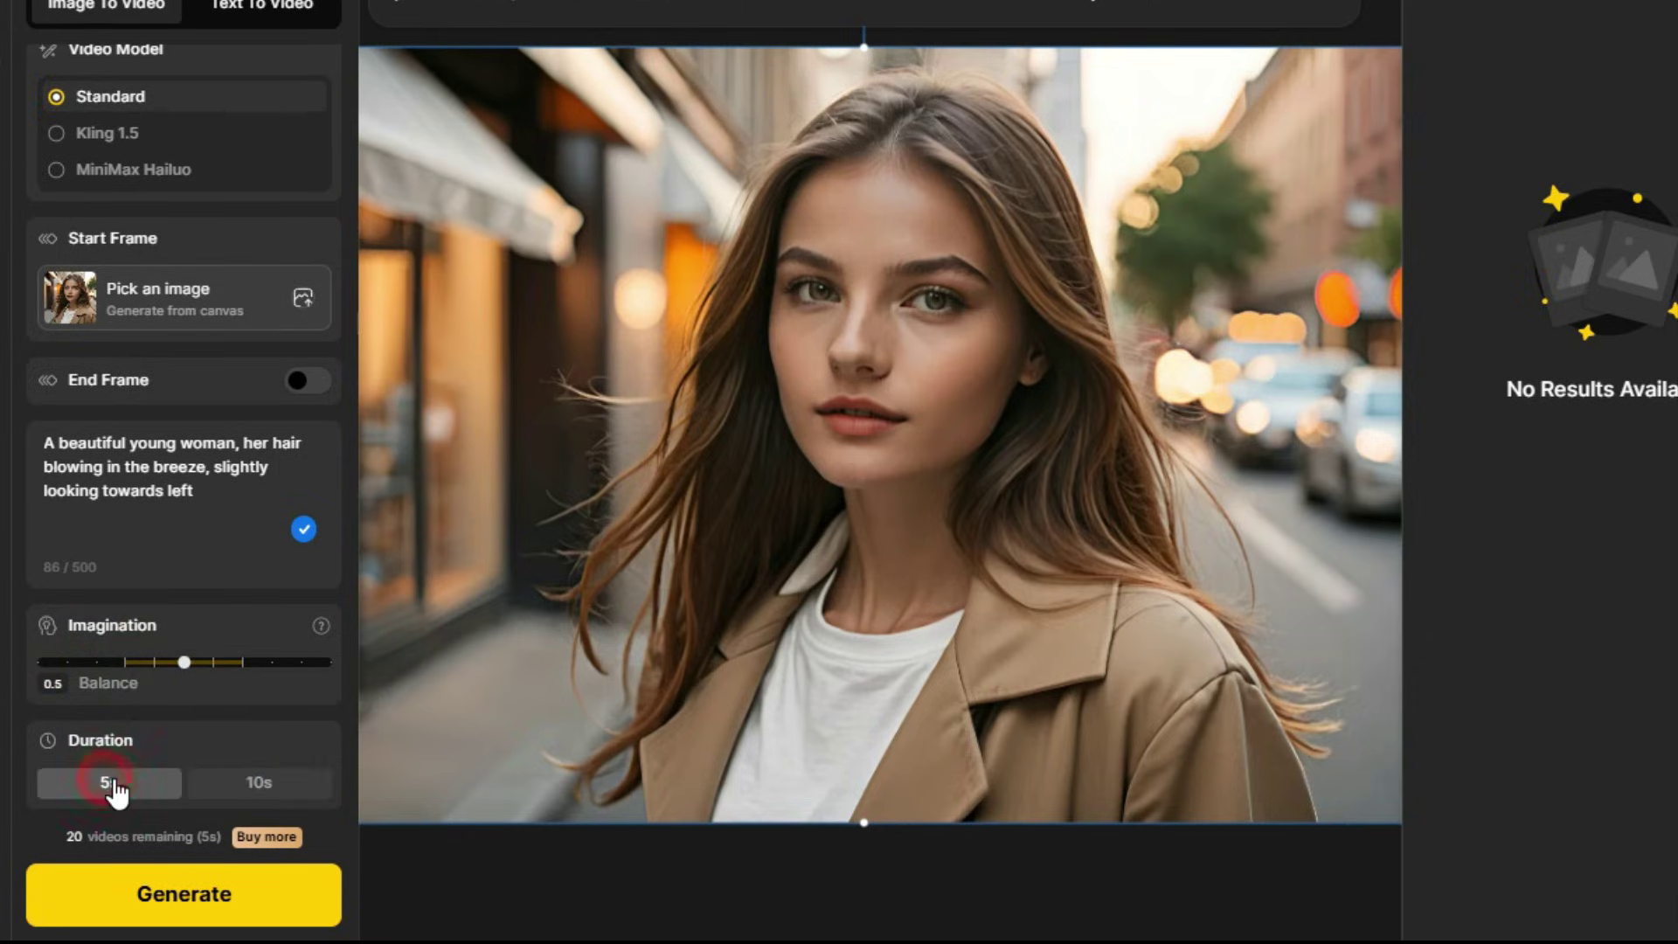
- Generate the video from the woman's image, play the result and close the preview
{"action": "left_click", "coordinate": [181, 897]}
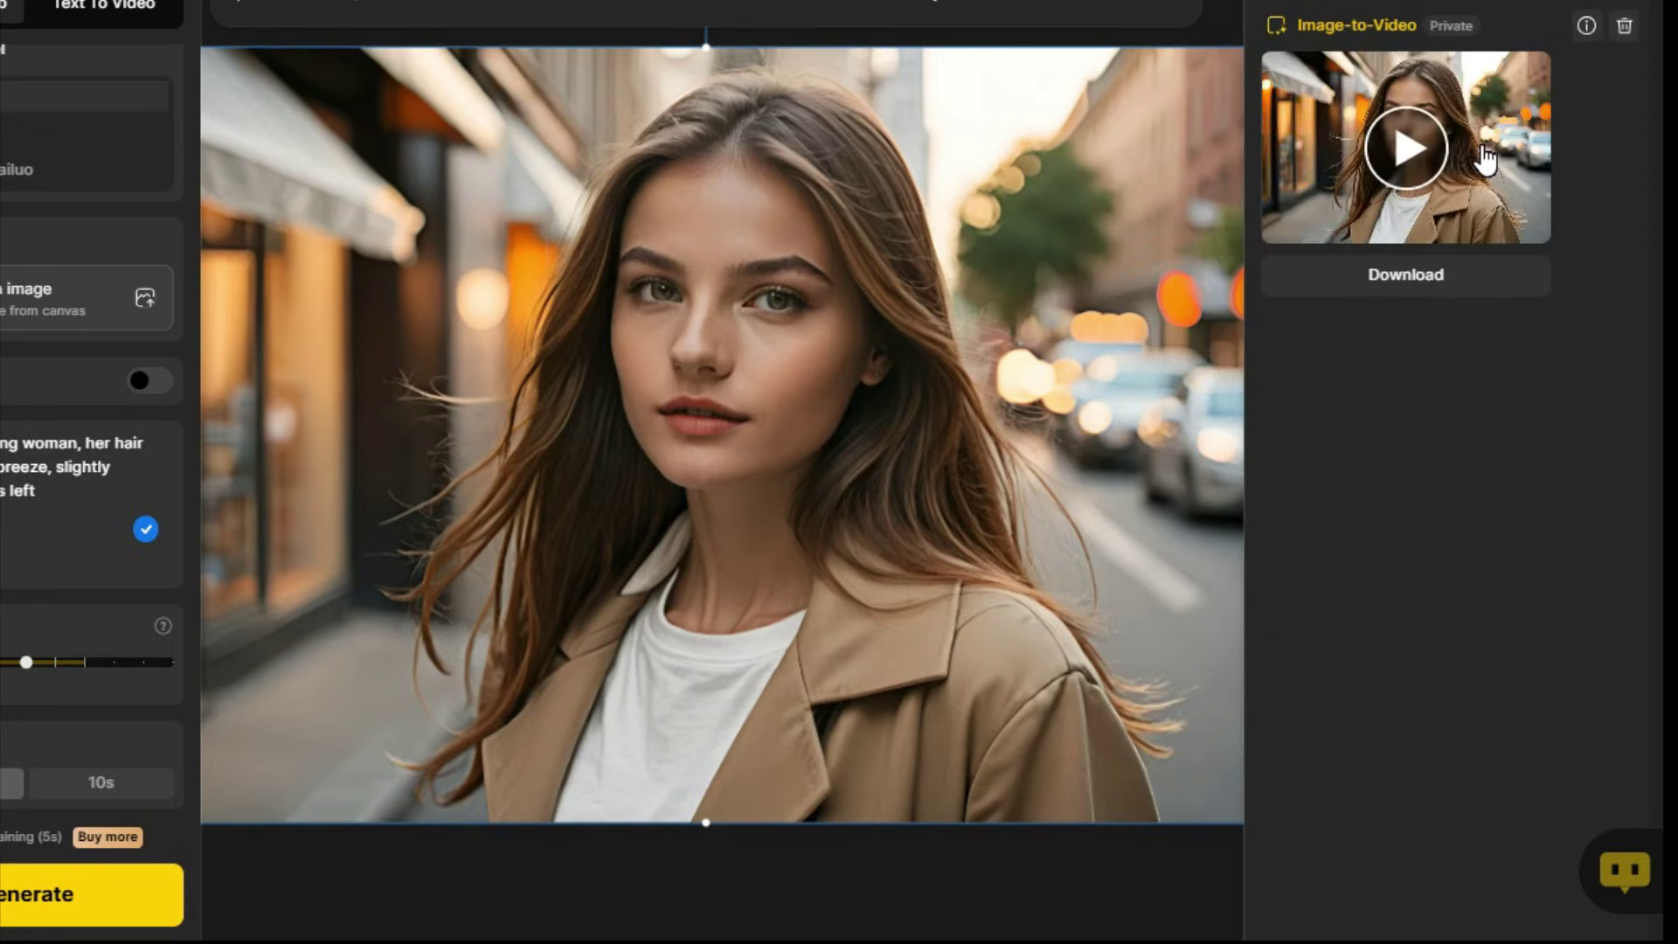
{"action": "left_click", "coordinate": [1403, 151]}
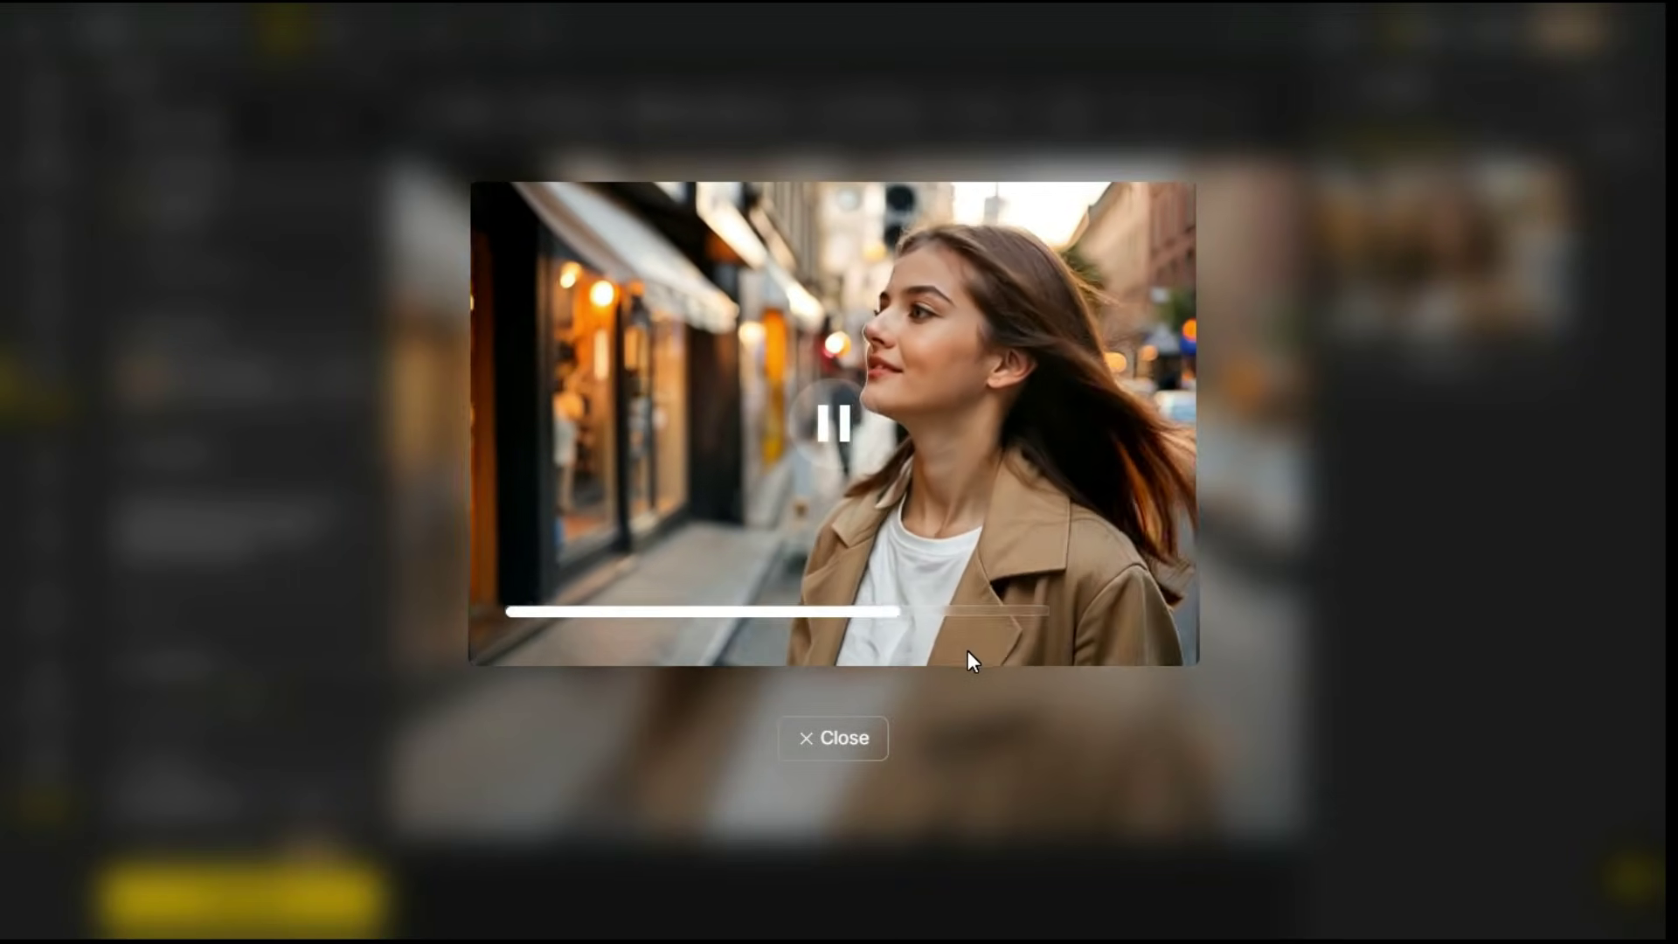
{"action": "left_click", "coordinate": [840, 741]}
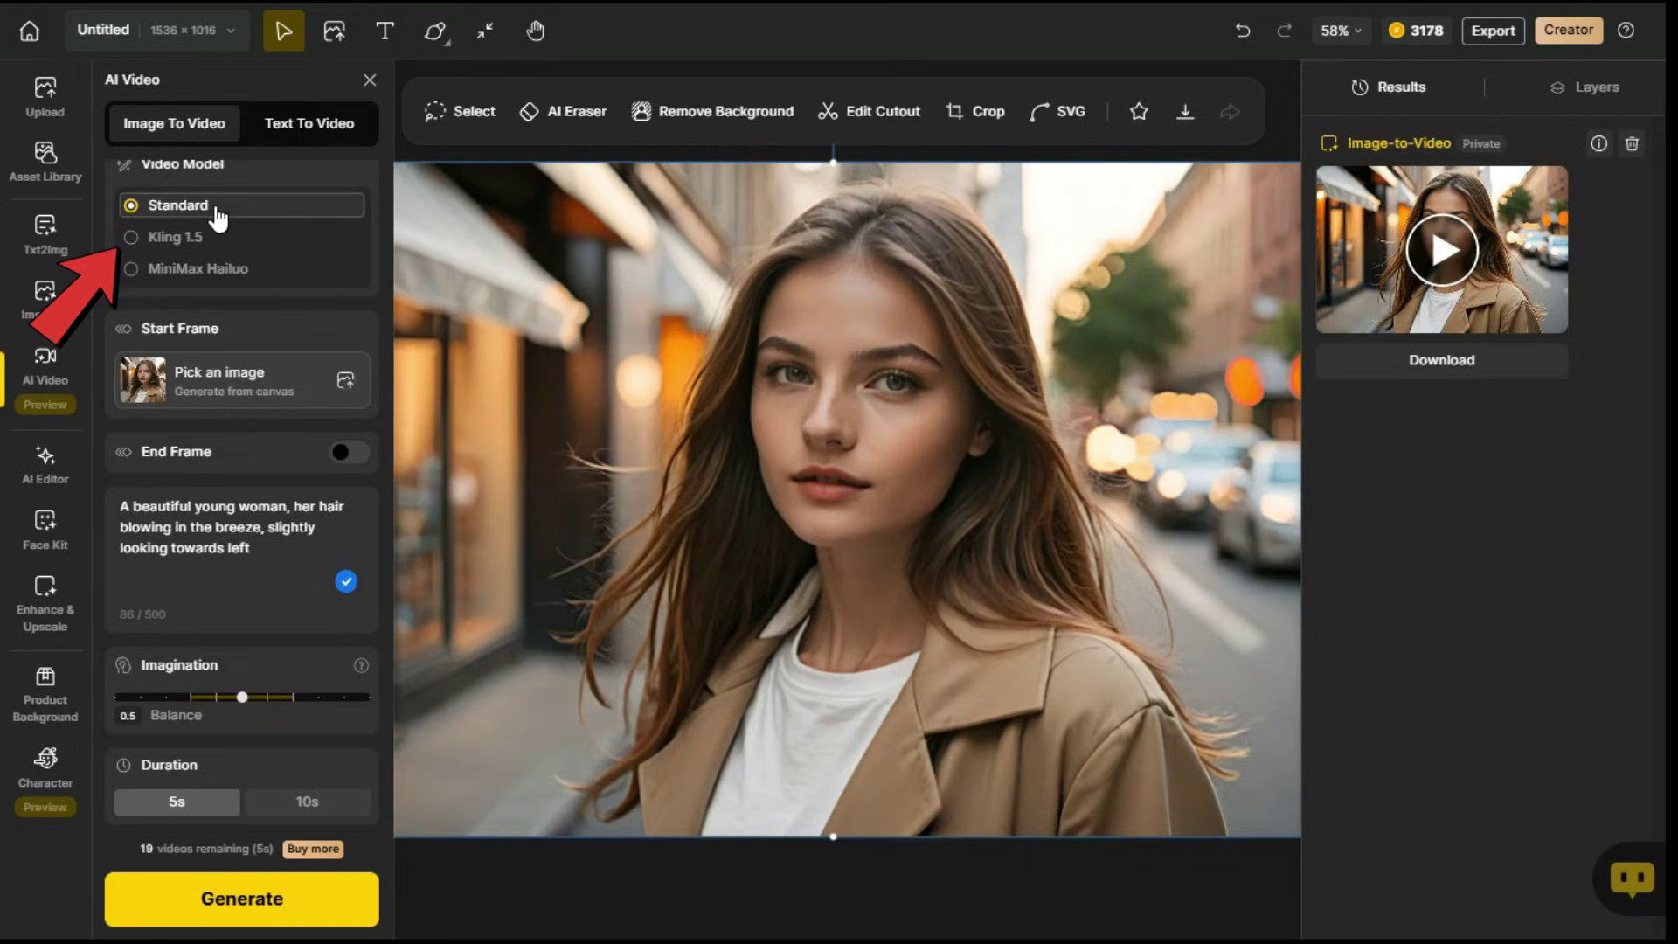
- Switch the video model to Kling 1.5 and set Imagination to 0.9 (Relevance)
{"action": "left_click", "coordinate": [131, 235]}
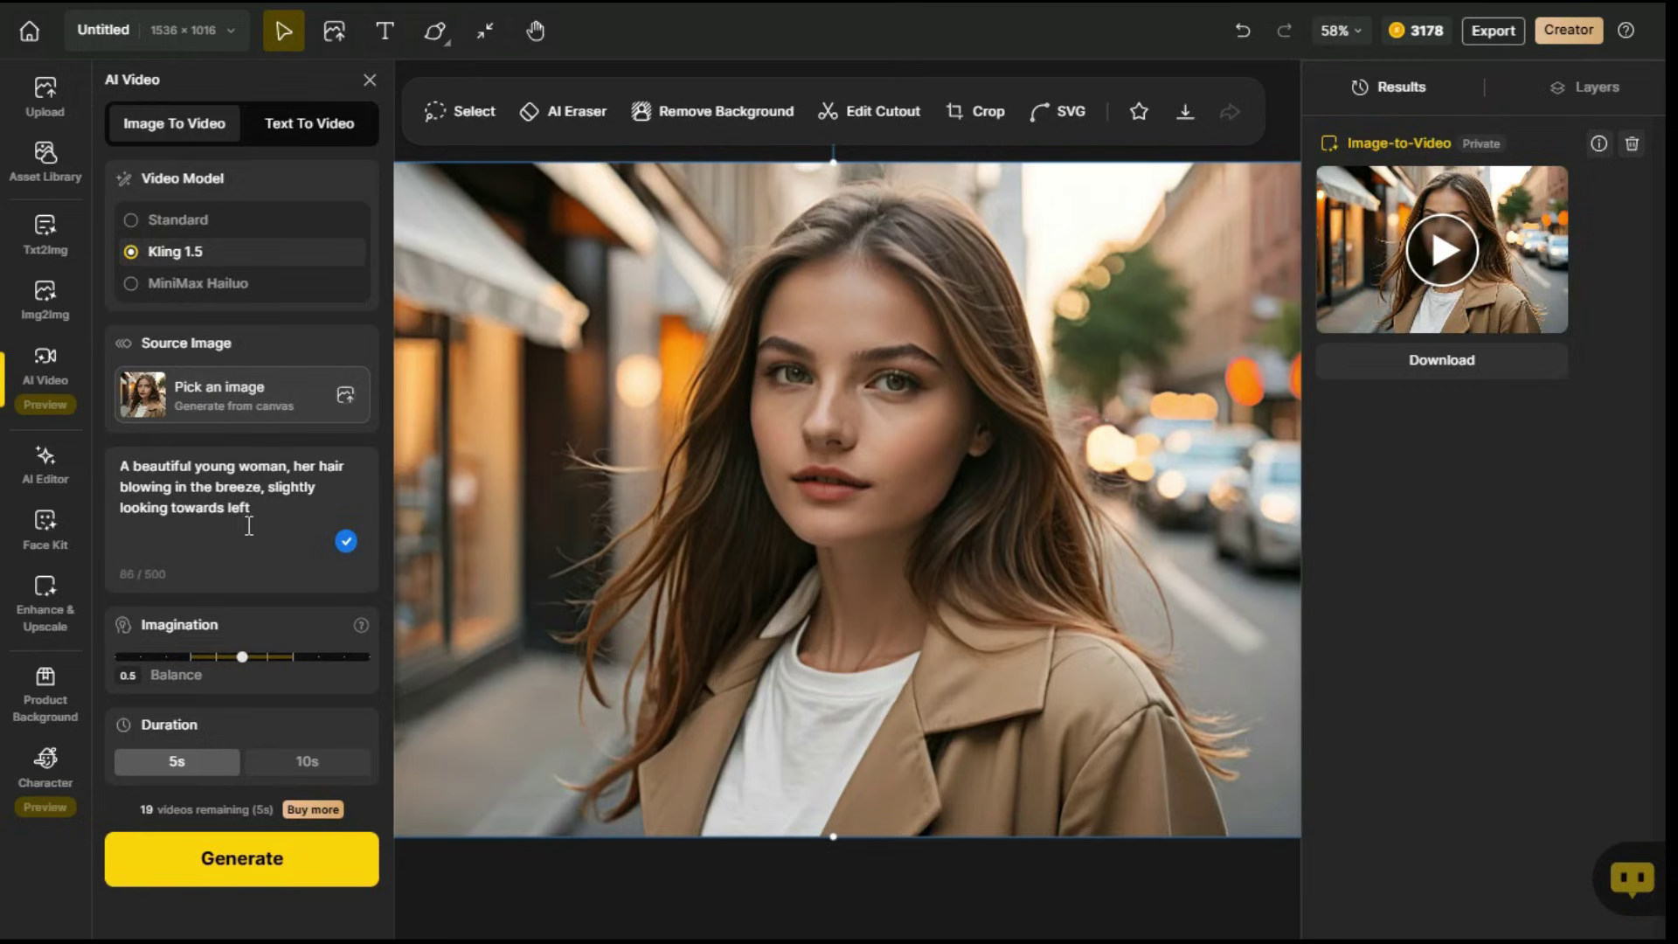
{"action": "left_click_drag", "start_coordinate": [278, 524], "coordinate": [117, 470]}
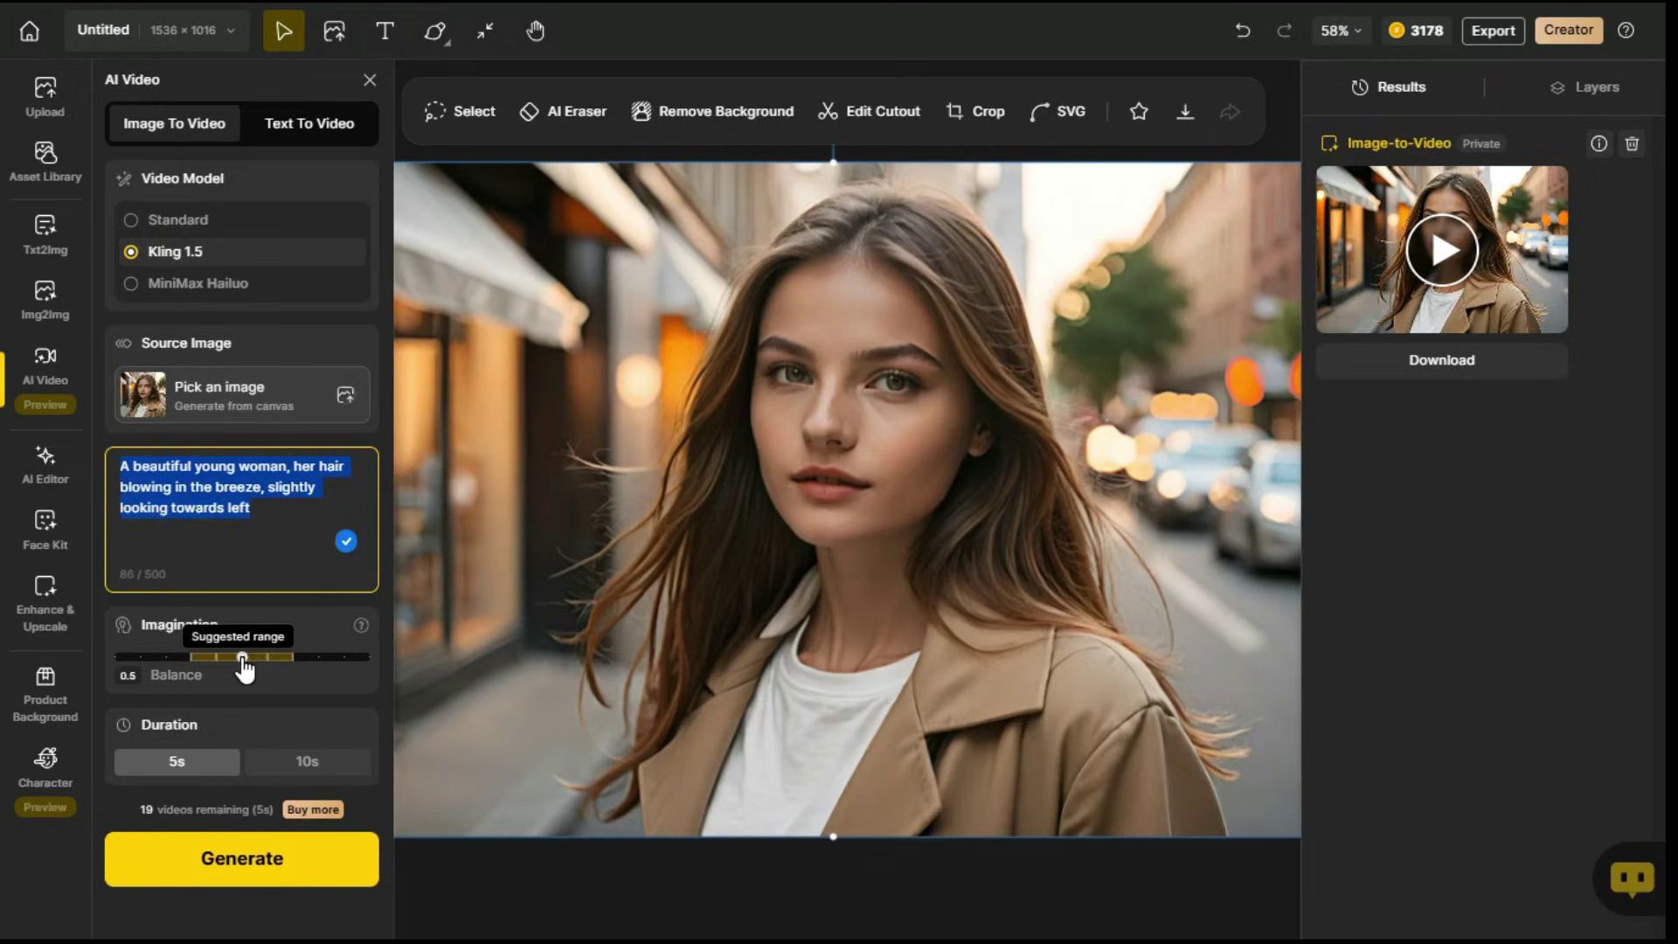
{"action": "left_click_drag", "start_coordinate": [250, 662], "coordinate": [346, 669]}
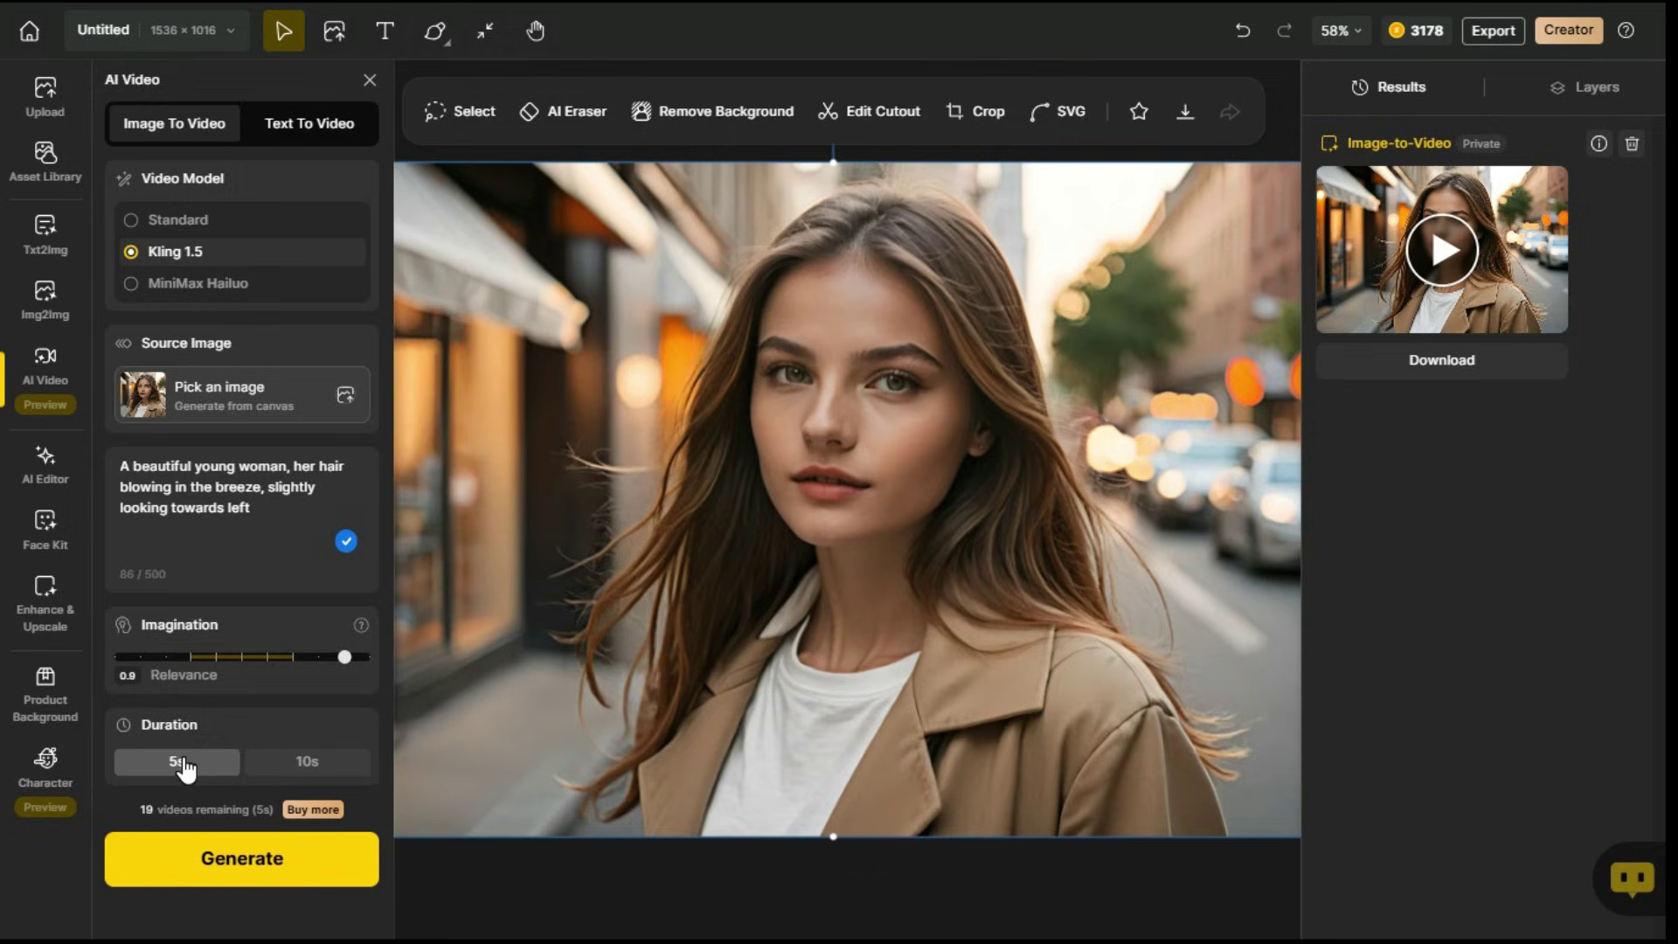
- Generate the Kling 1.5 video with the same prompt and play the newest result
{"action": "left_click", "coordinate": [241, 864]}
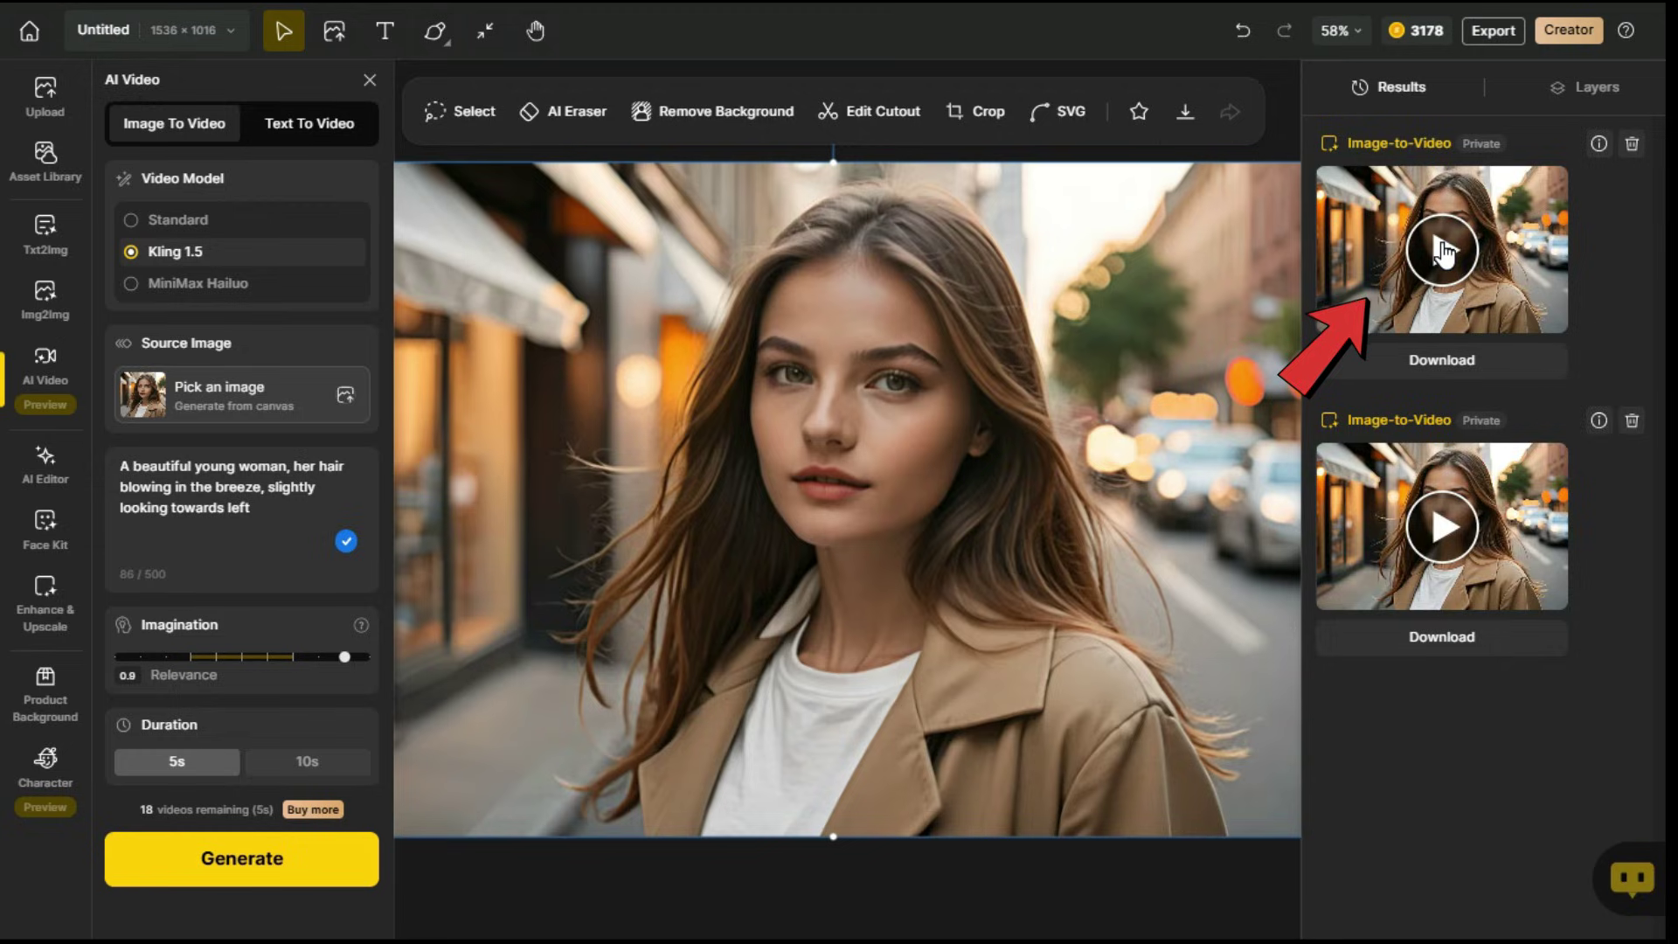
{"action": "left_click", "coordinate": [1442, 251]}
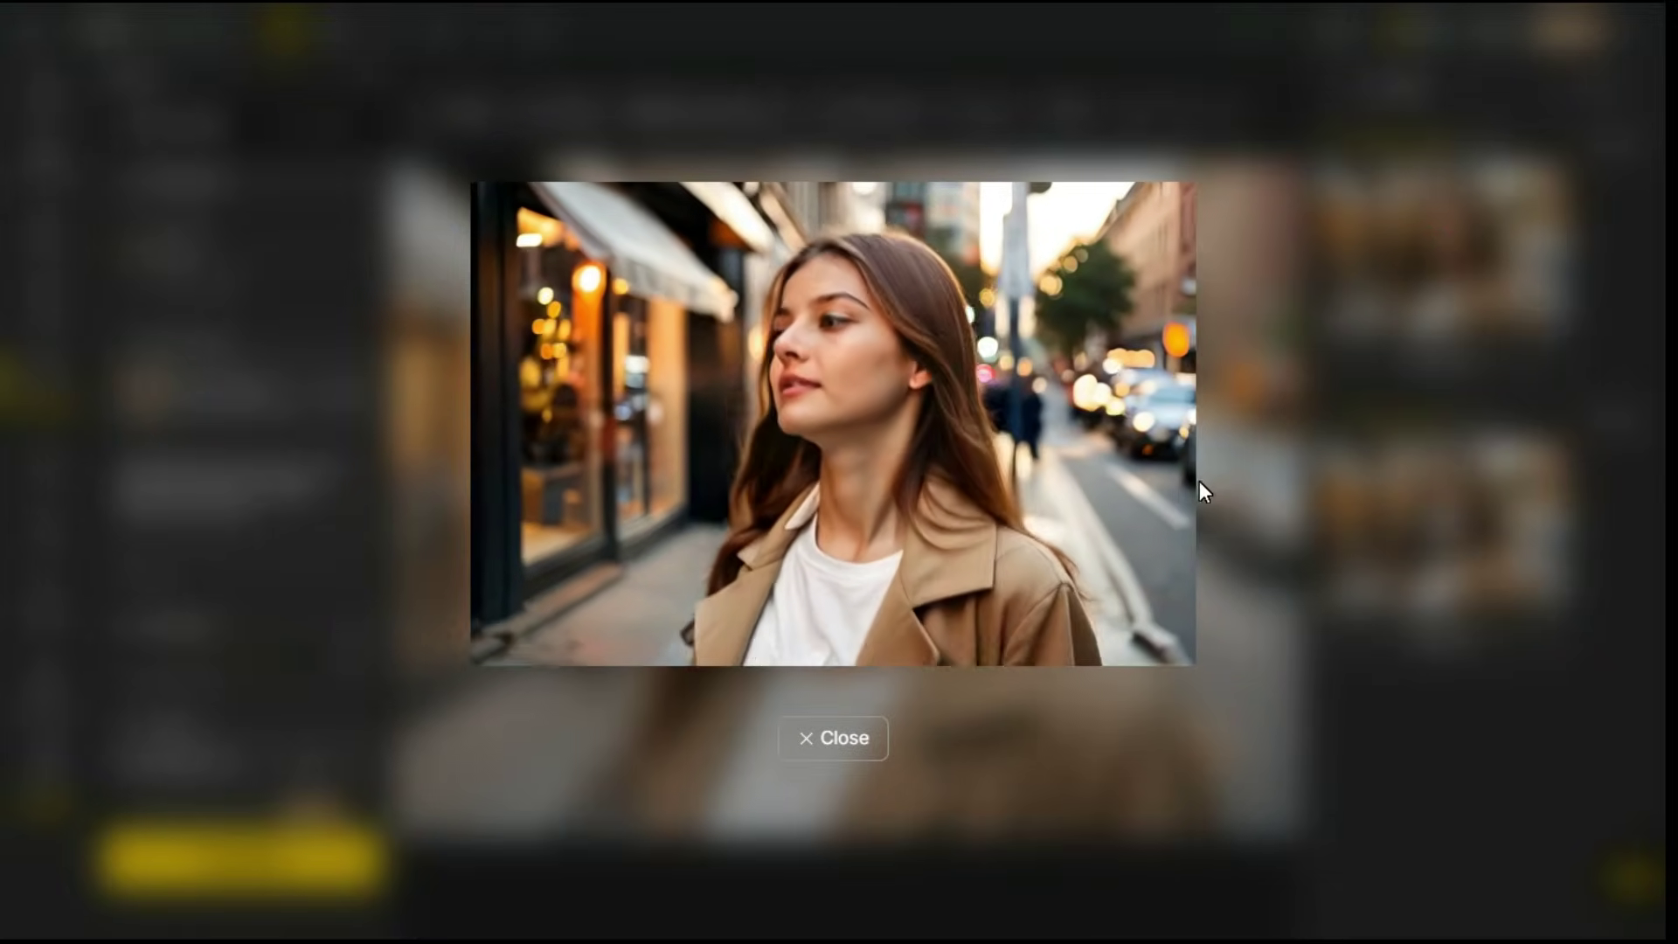
{"action": "mouse_move", "coordinate": [1144, 499]}
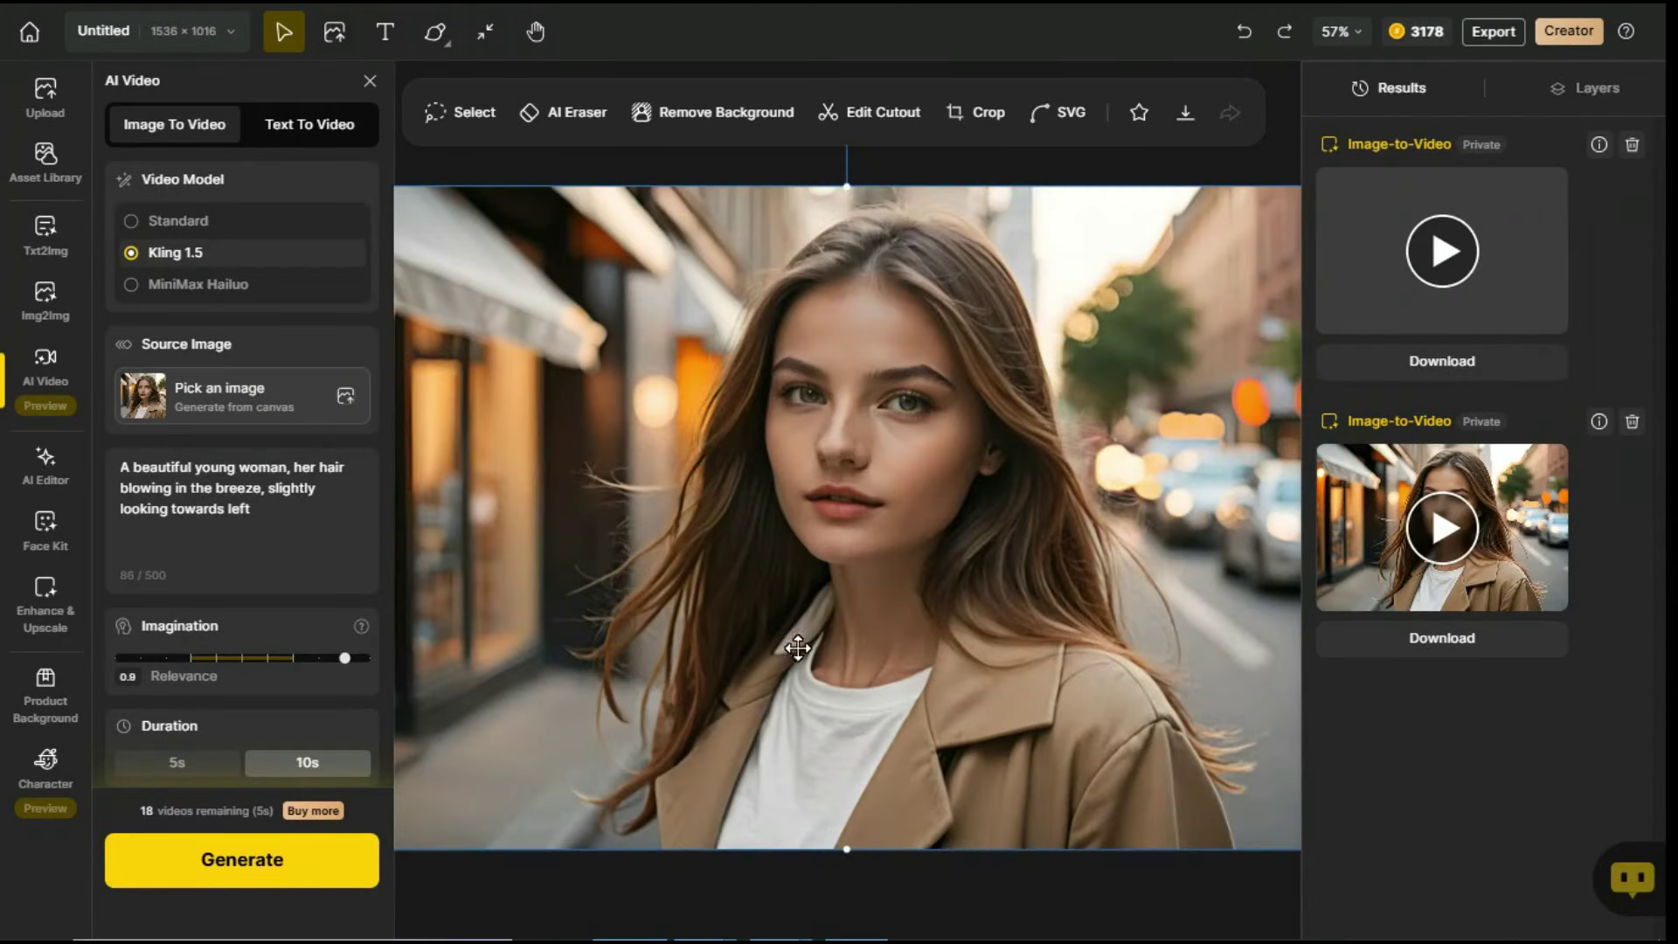
- Select the Standard video model and upload ship image 33 from the Downloads folder as the start frame
{"action": "left_click", "coordinate": [133, 221]}
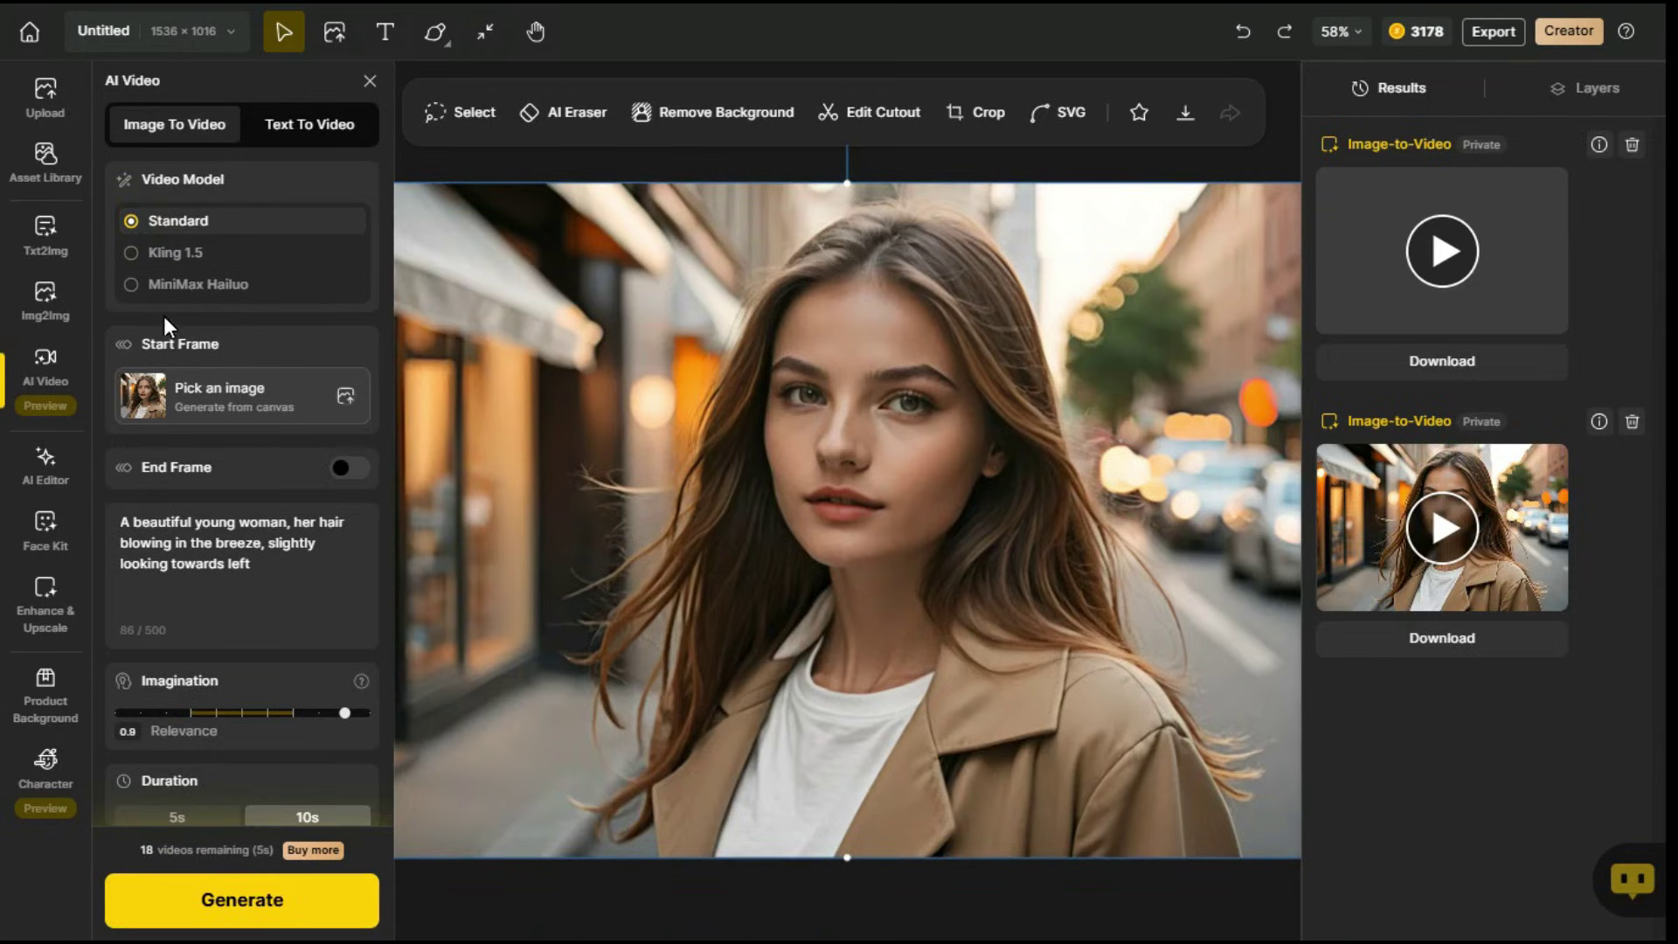
{"action": "left_click", "coordinate": [271, 395]}
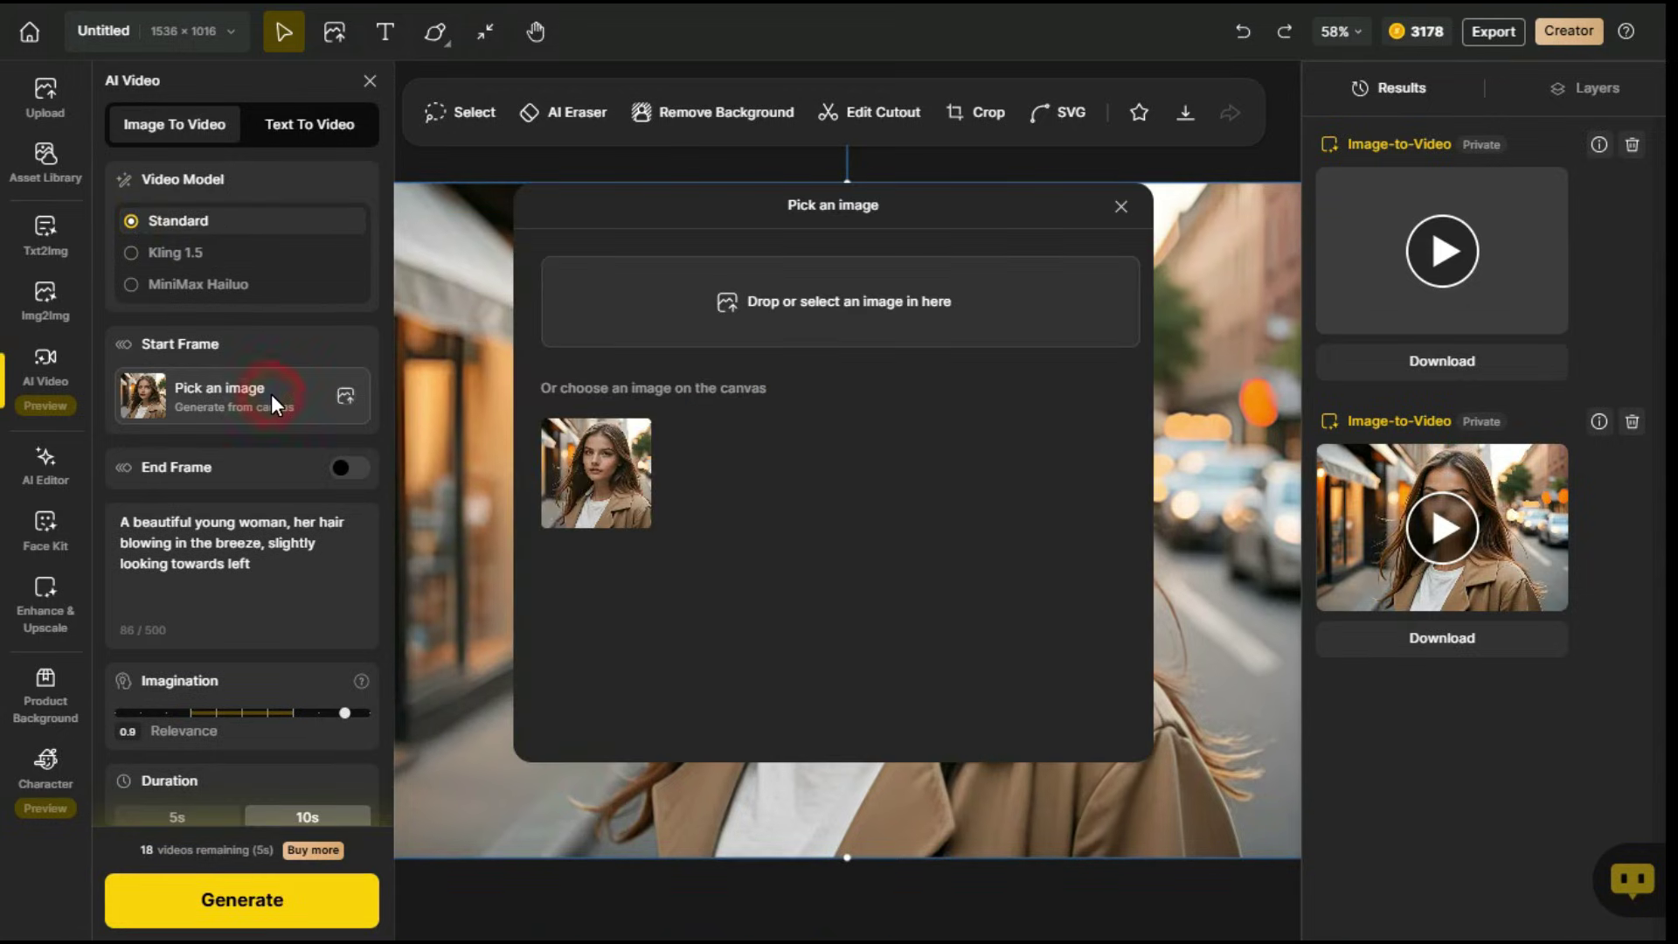
{"action": "left_click", "coordinate": [786, 299]}
{"action": "double_click", "coordinate": [369, 459]}
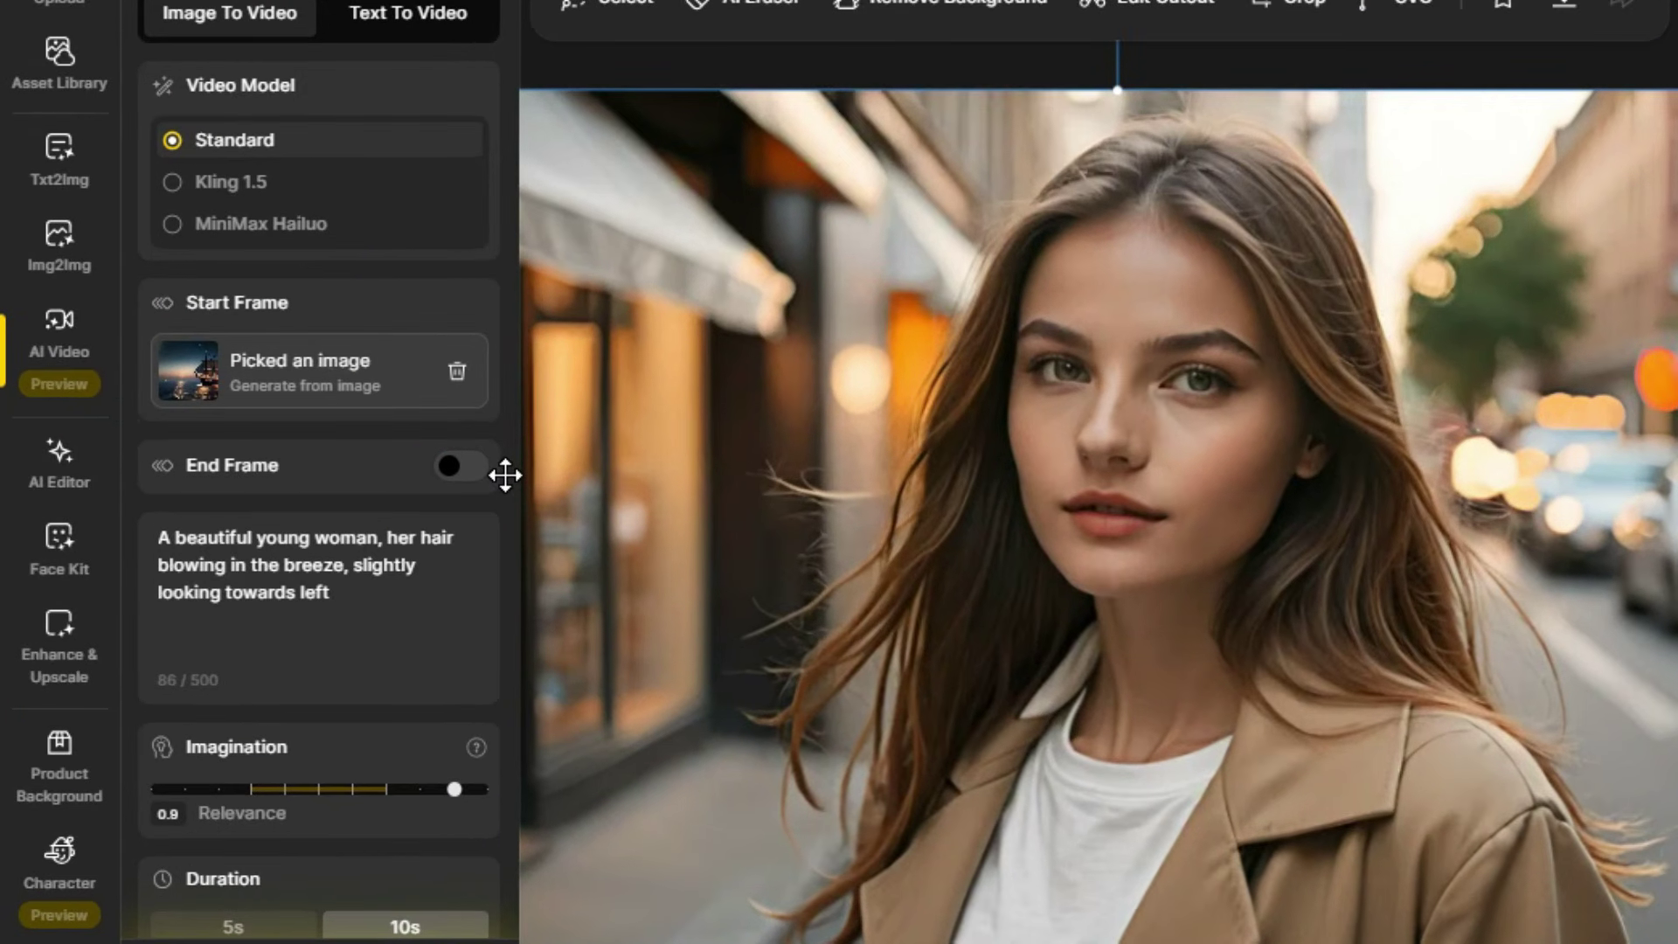
- Enable the end frame and upload ship image 34 from the Downloads folder for it
{"action": "left_click", "coordinate": [473, 472]}
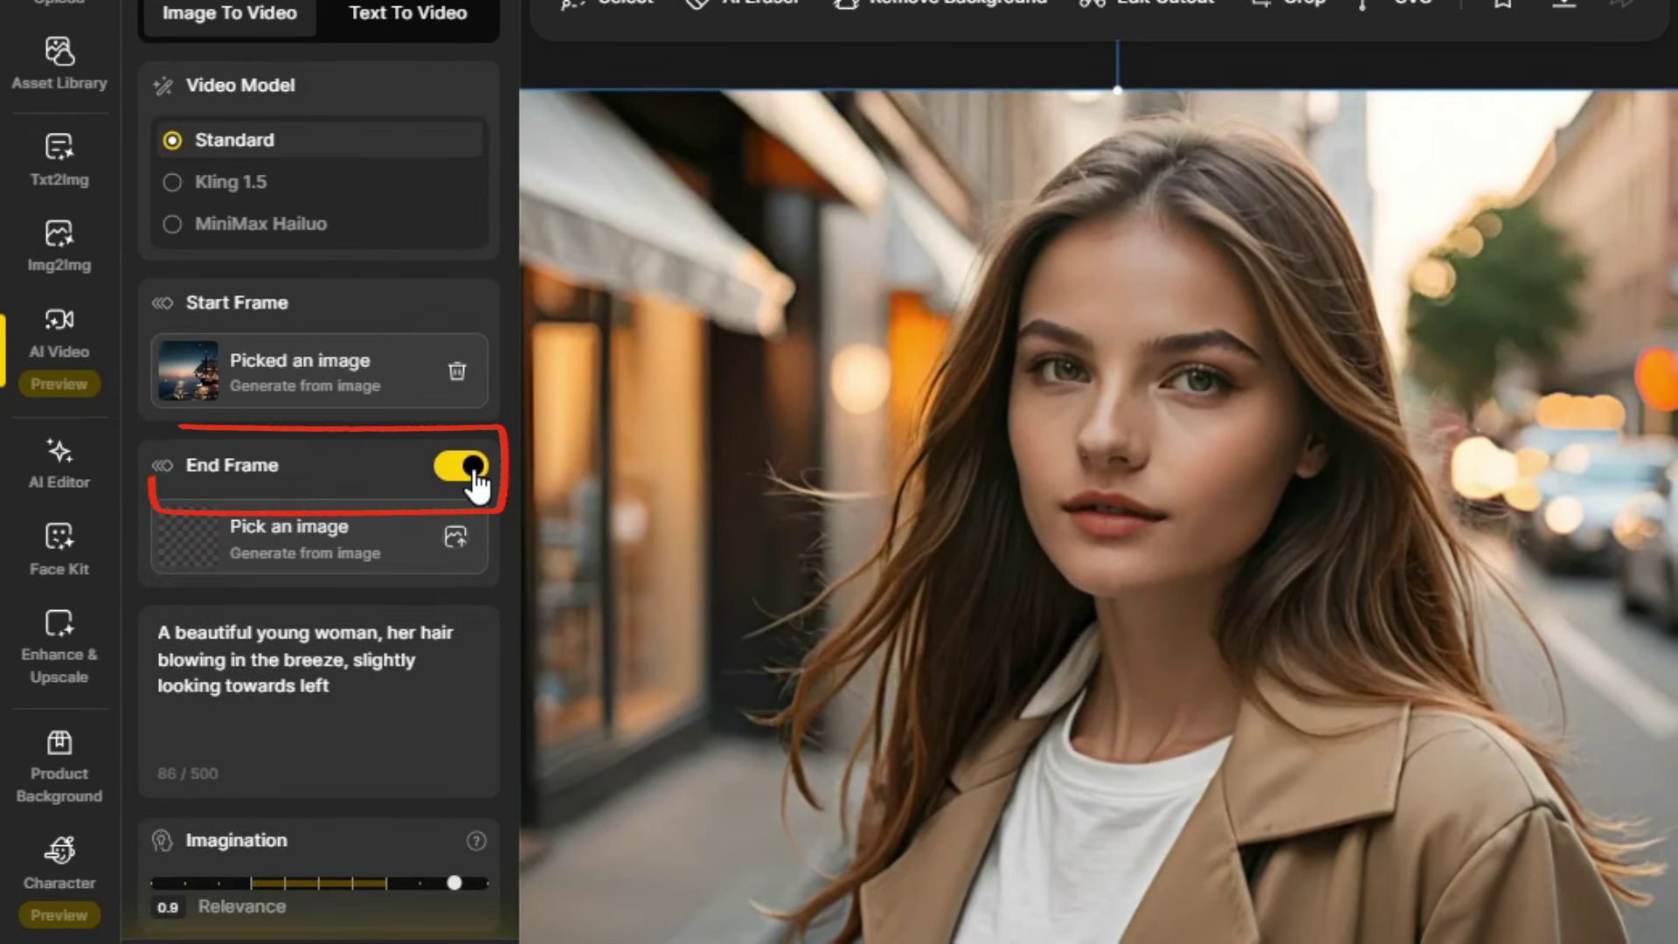
{"action": "left_click", "coordinate": [313, 536]}
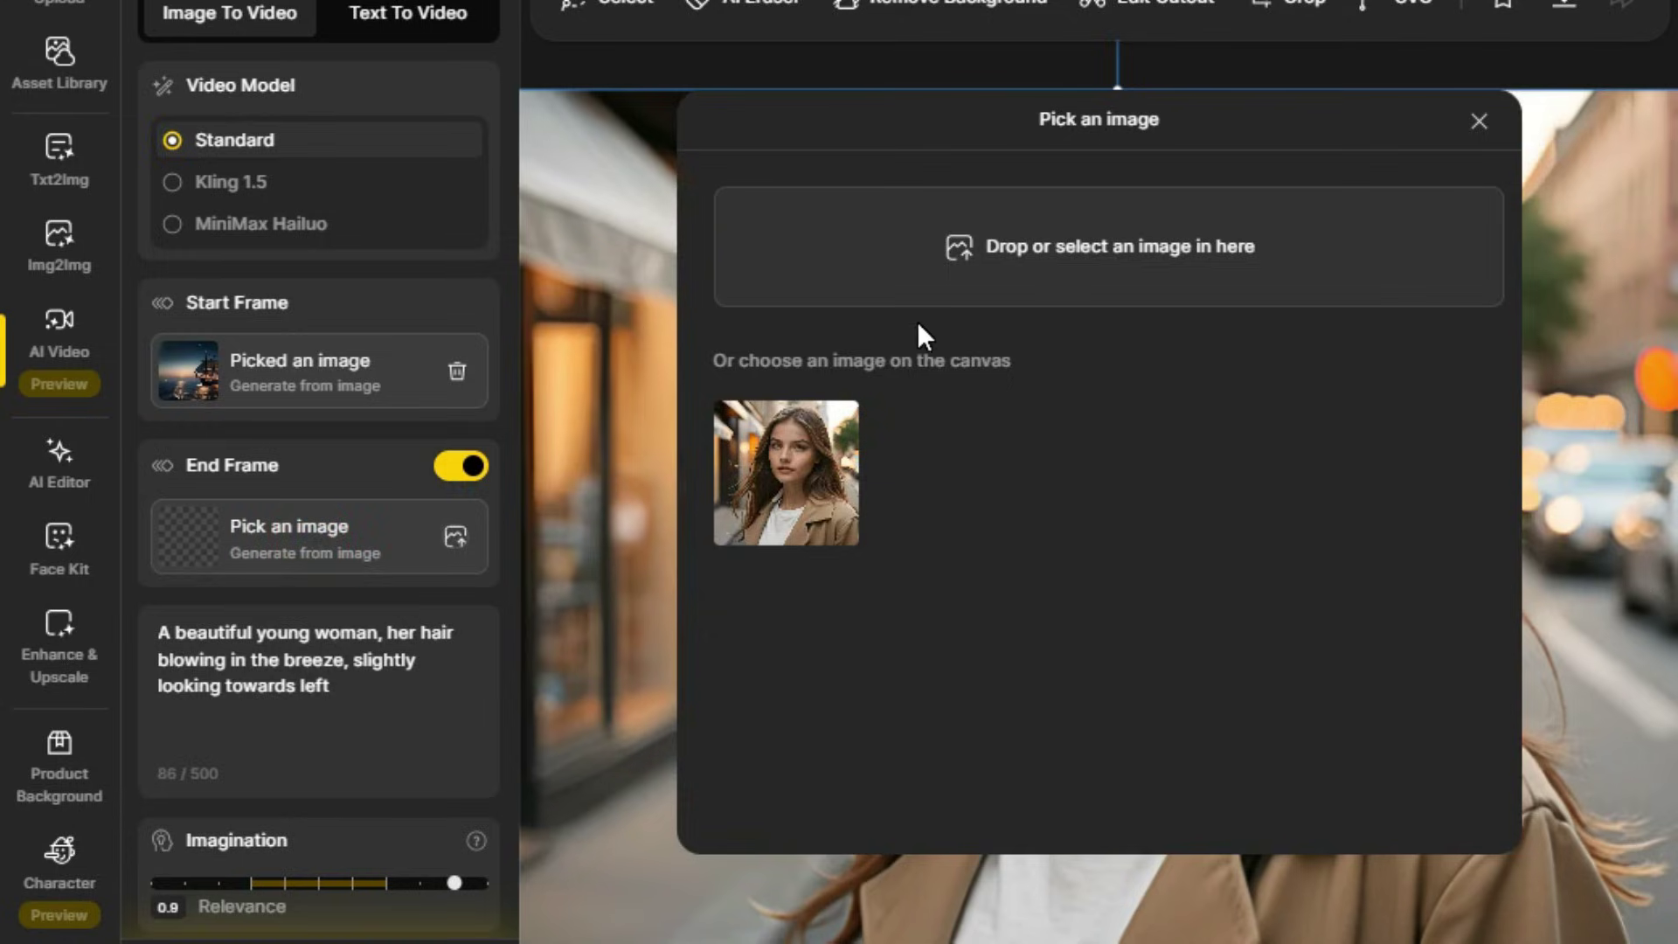
{"action": "left_click", "coordinate": [1086, 254]}
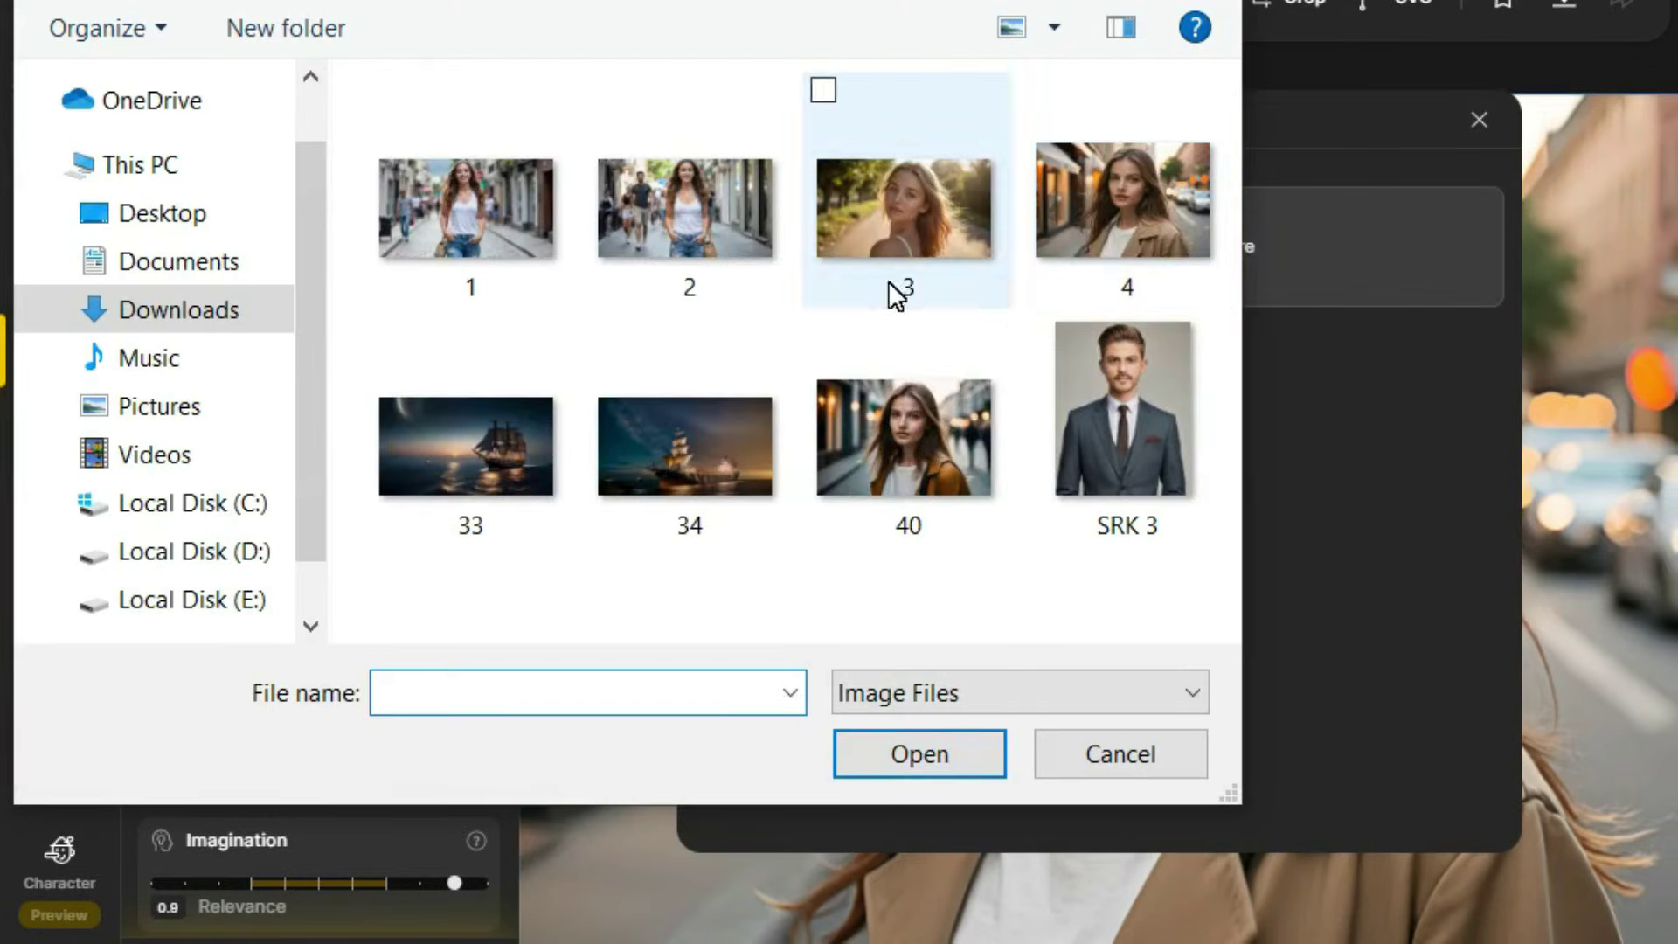
{"action": "left_click", "coordinate": [682, 472]}
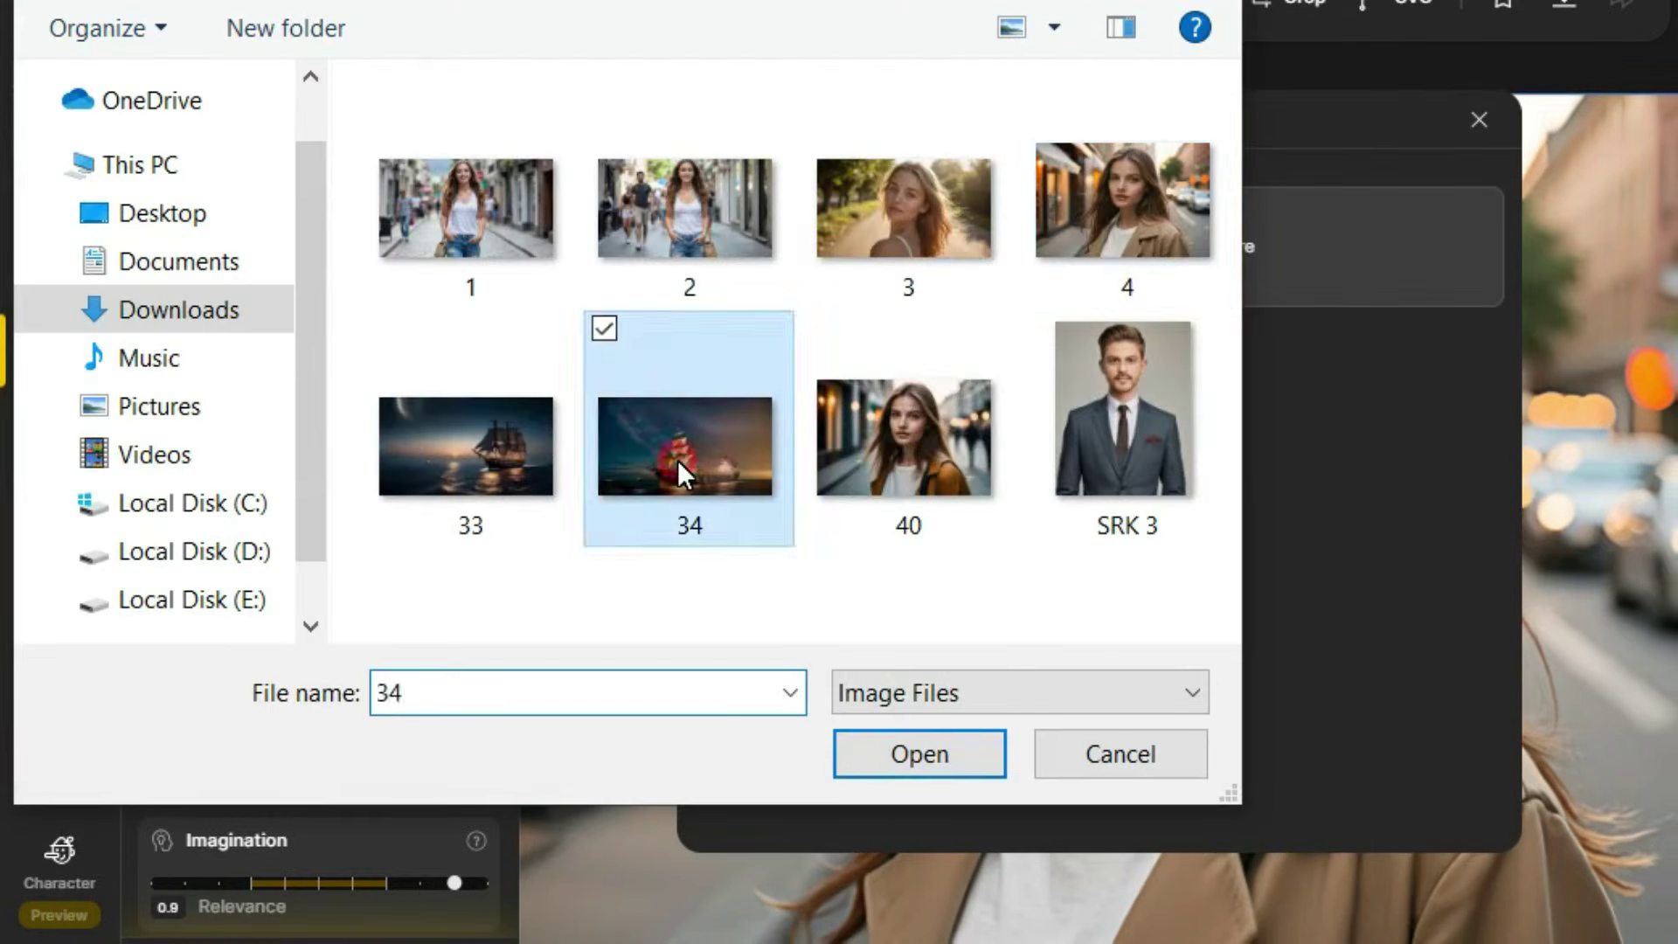
{"action": "double_click", "coordinate": [678, 460]}
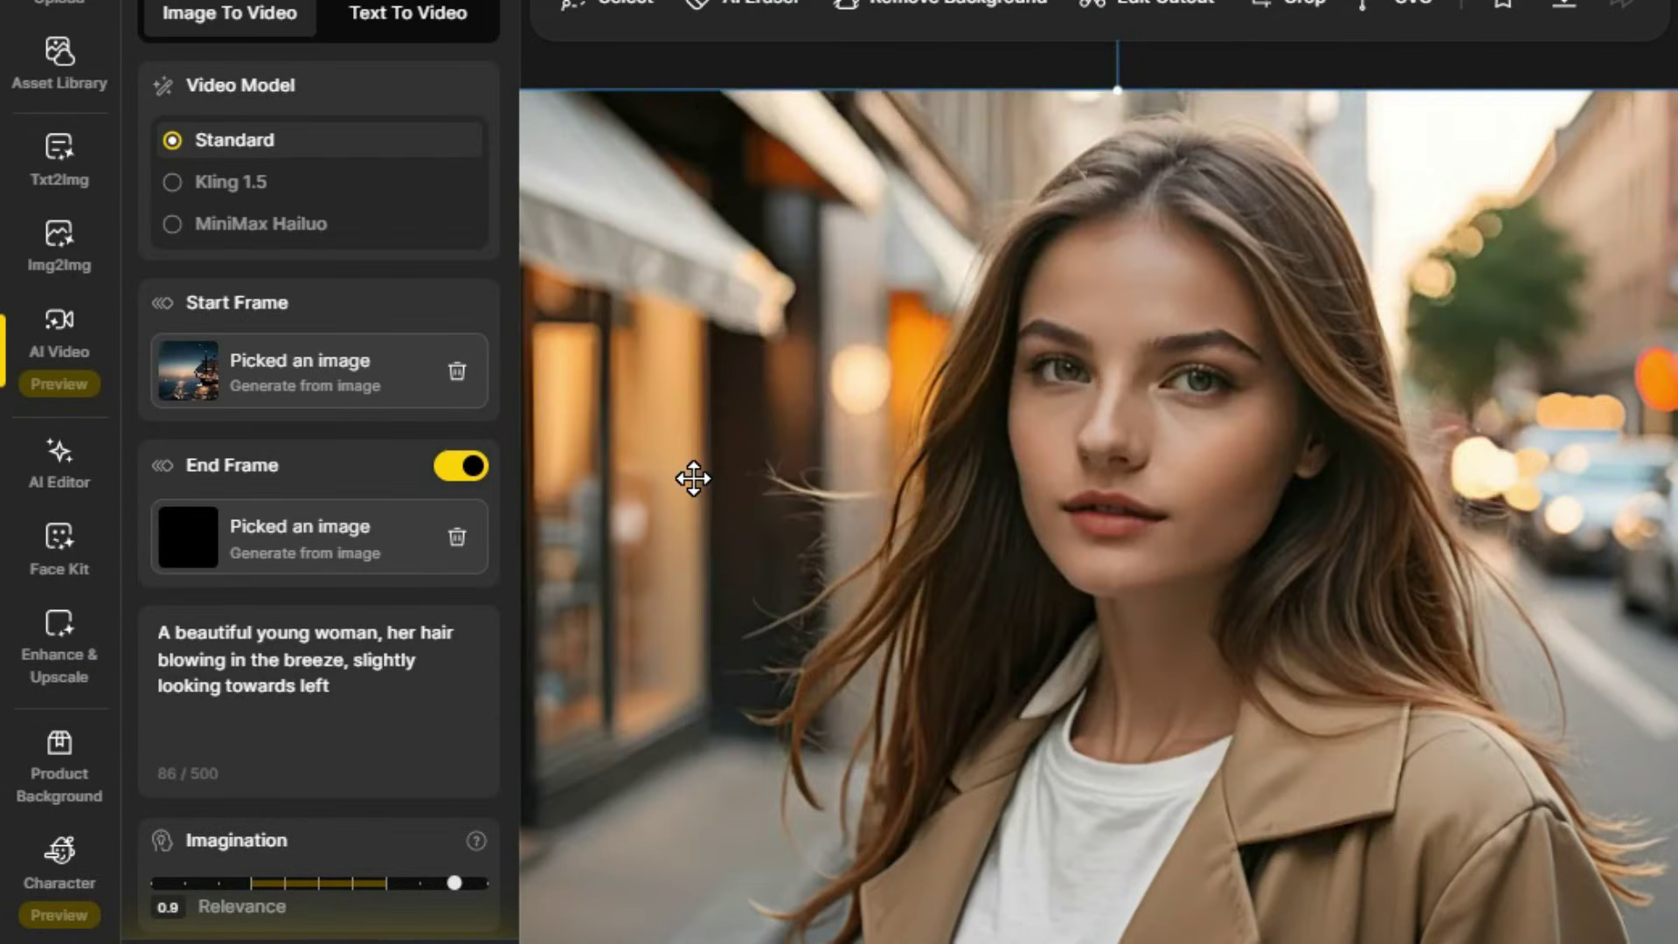
- Replace the prompt with "Camera panning around a ship, and ship moves slowly towards"
{"action": "left_click_drag", "start_coordinate": [349, 707], "coordinate": [135, 640]}
{"action": "type", "text": "Camera panning around a ship, and ship moves slowly towards"}
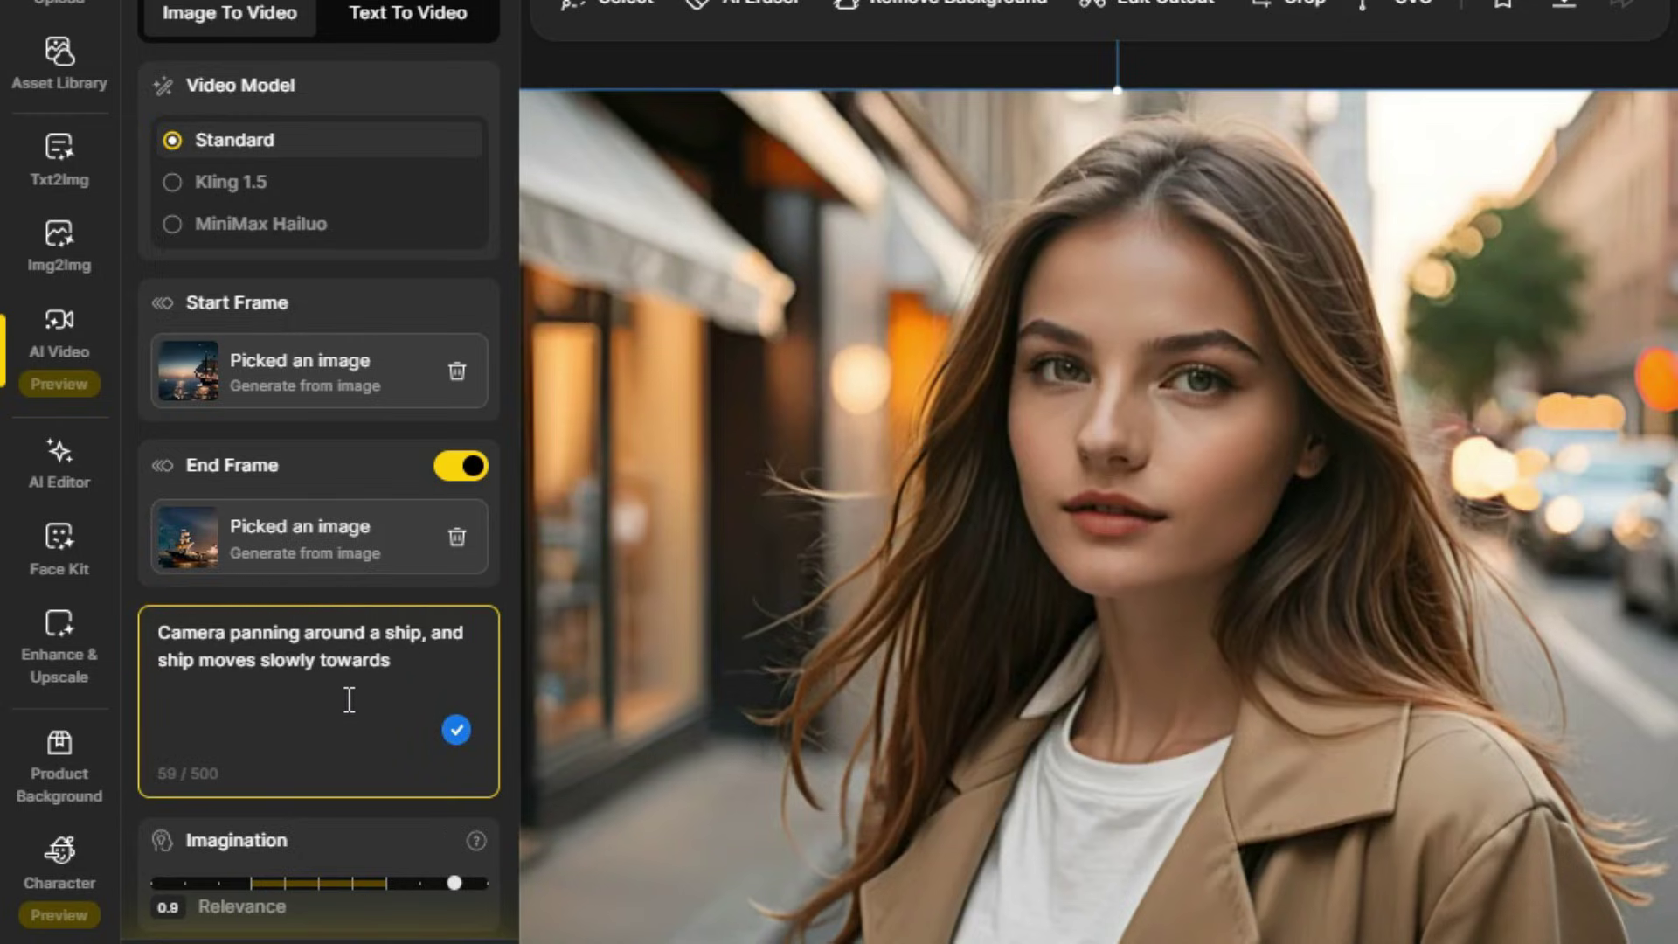
{"action": "scroll", "coordinate": [406, 751], "scroll_direction": "down", "scroll_amount": 2}
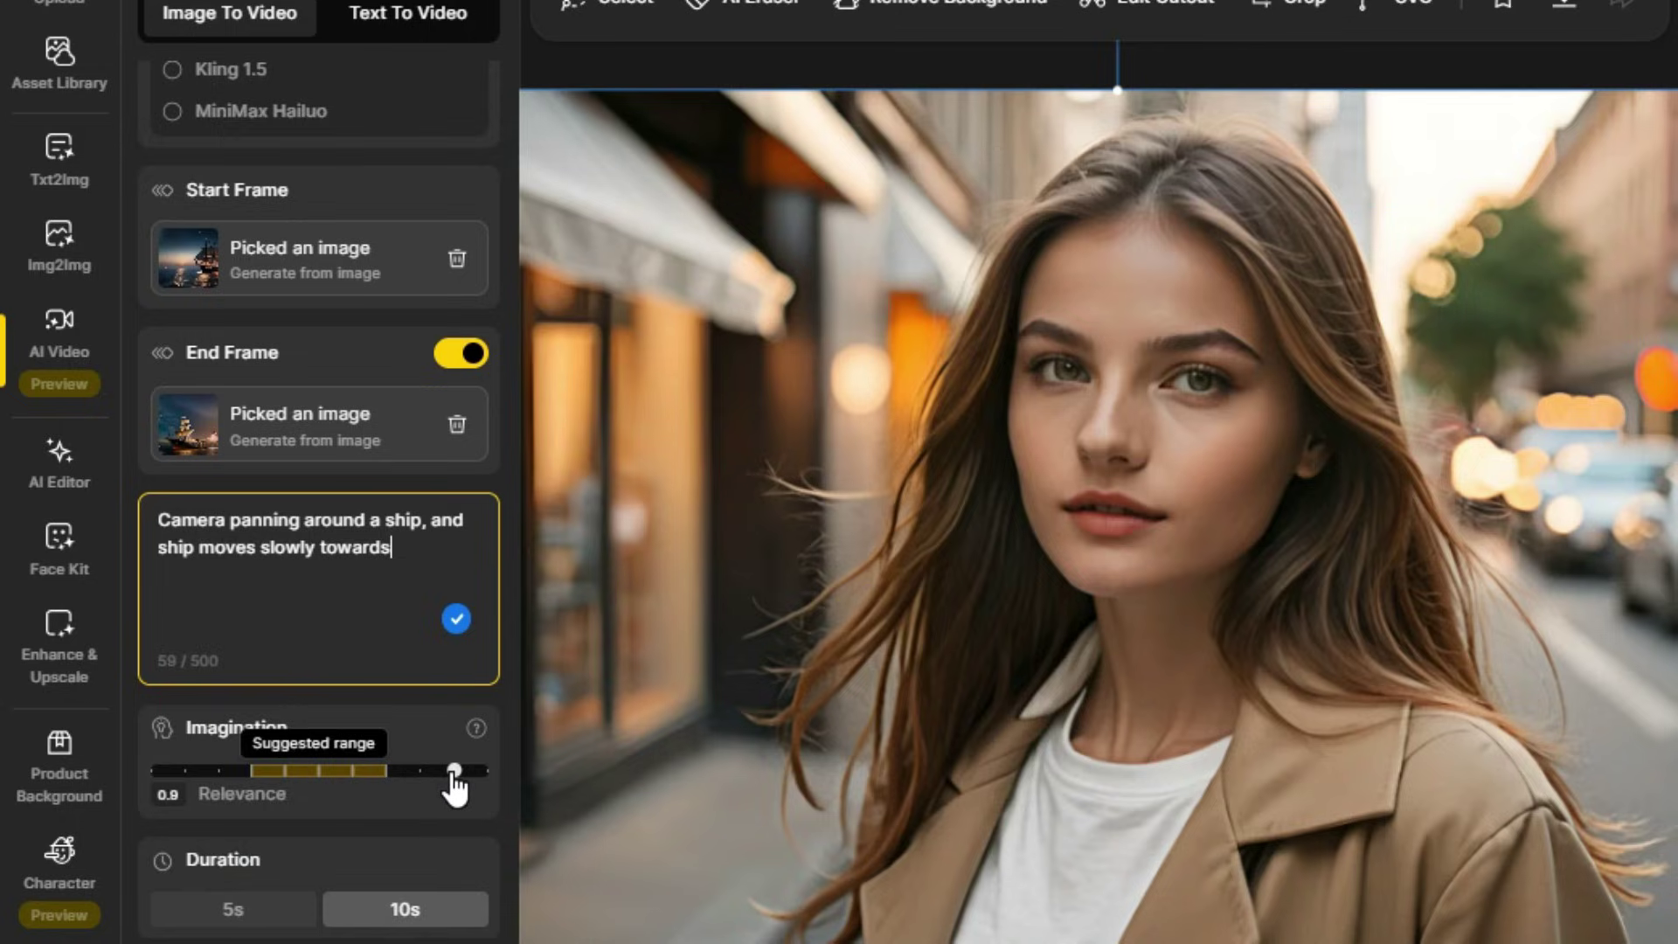
- Set Imagination to 0.5 and the video duration to 5 seconds
{"action": "left_click_drag", "start_coordinate": [455, 773], "coordinate": [334, 799]}
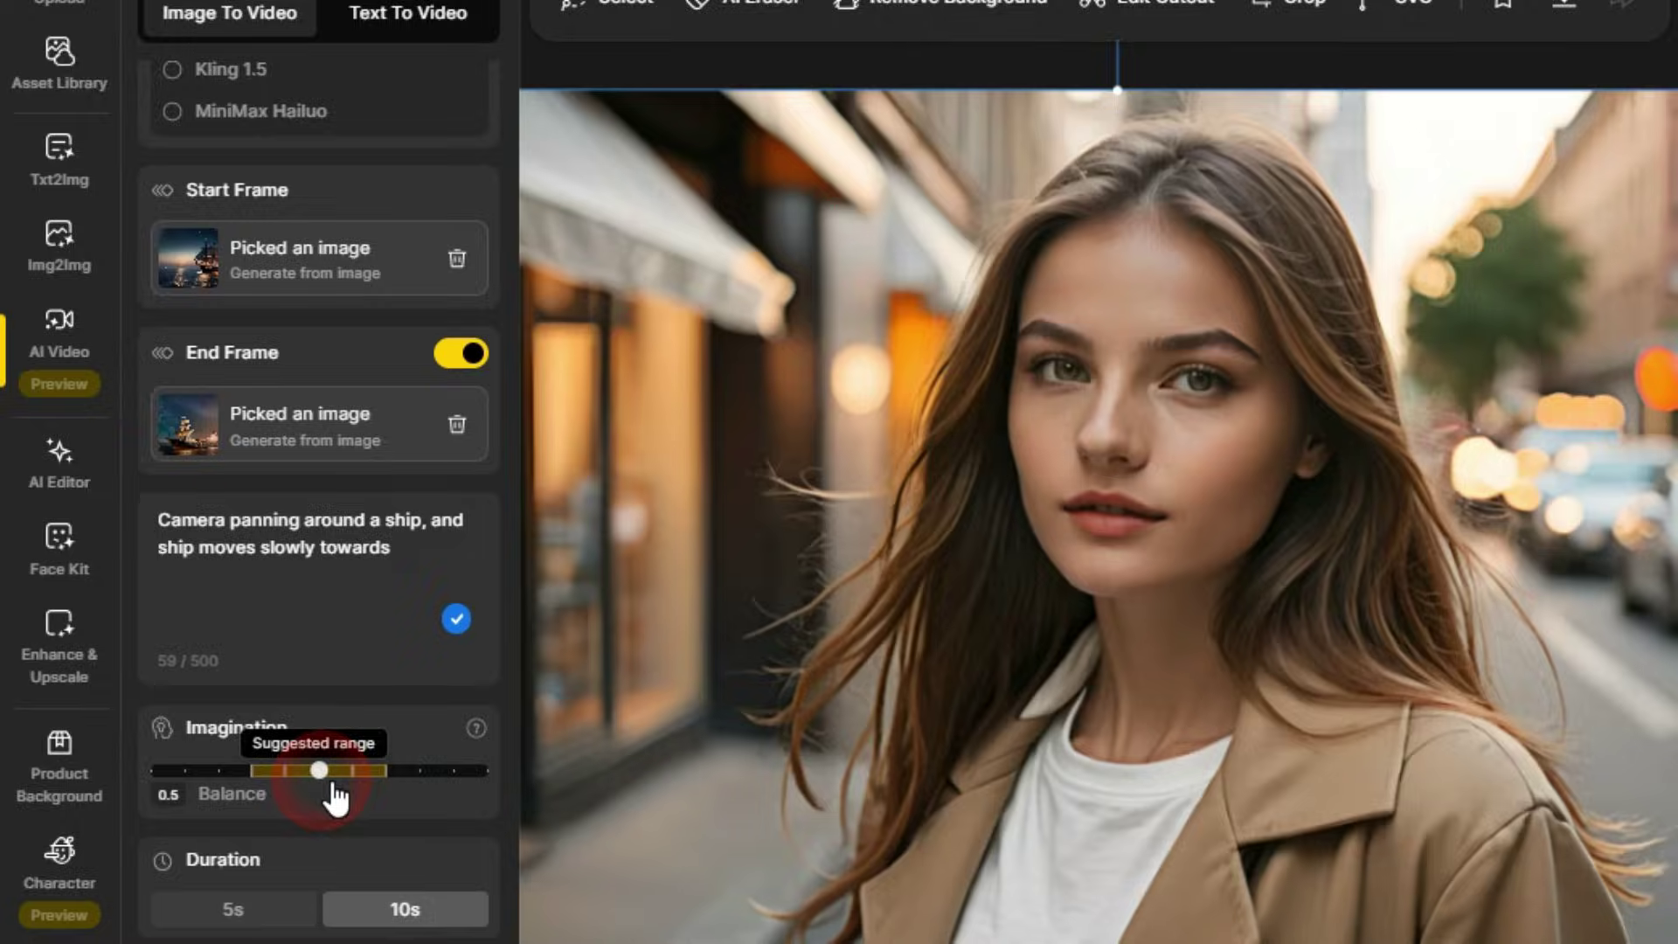
{"action": "left_click_drag", "start_coordinate": [336, 800], "coordinate": [337, 790]}
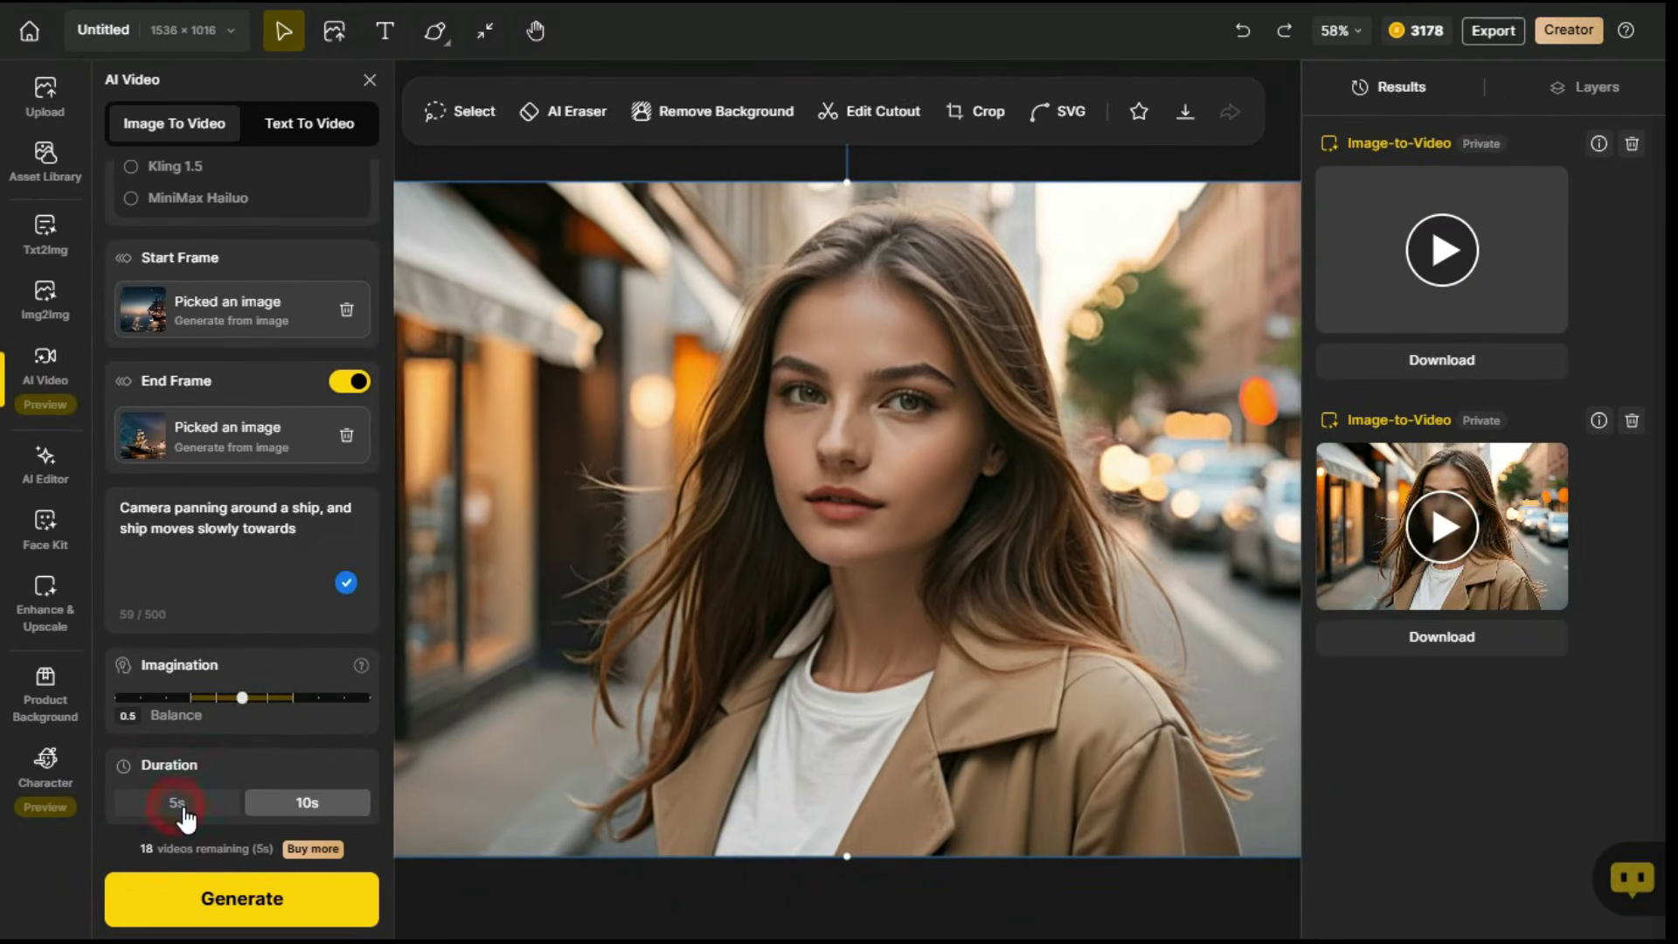
{"action": "left_click", "coordinate": [179, 804]}
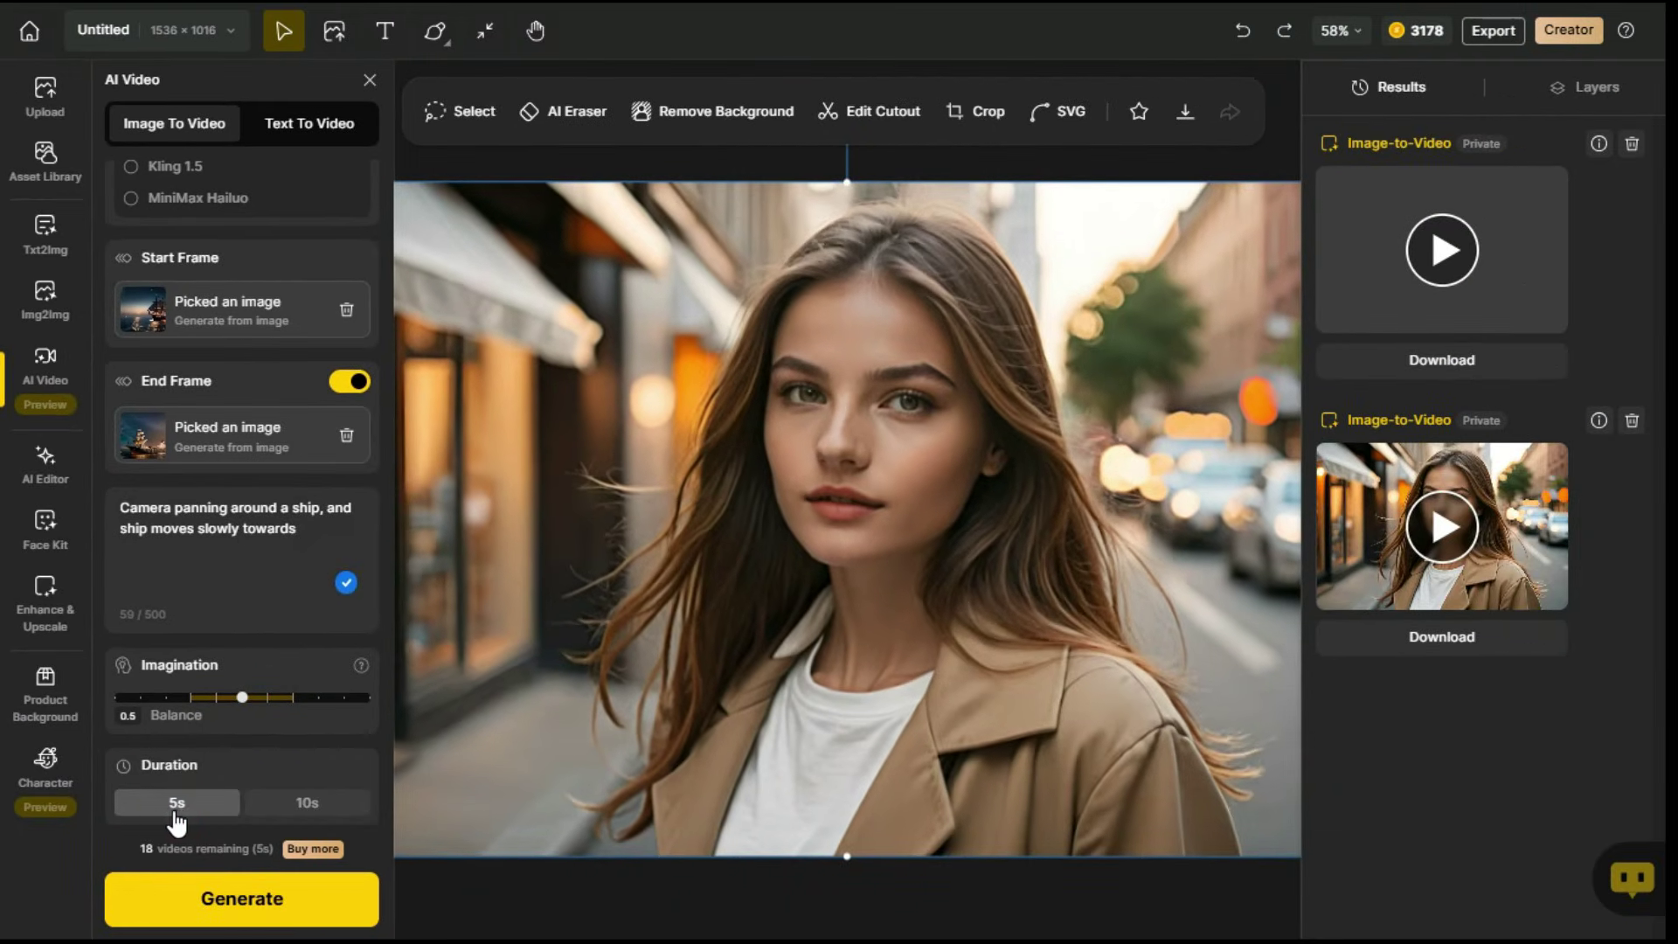
- Generate the ship video from the start and end frames, and play the newest result
{"action": "left_click", "coordinate": [242, 913]}
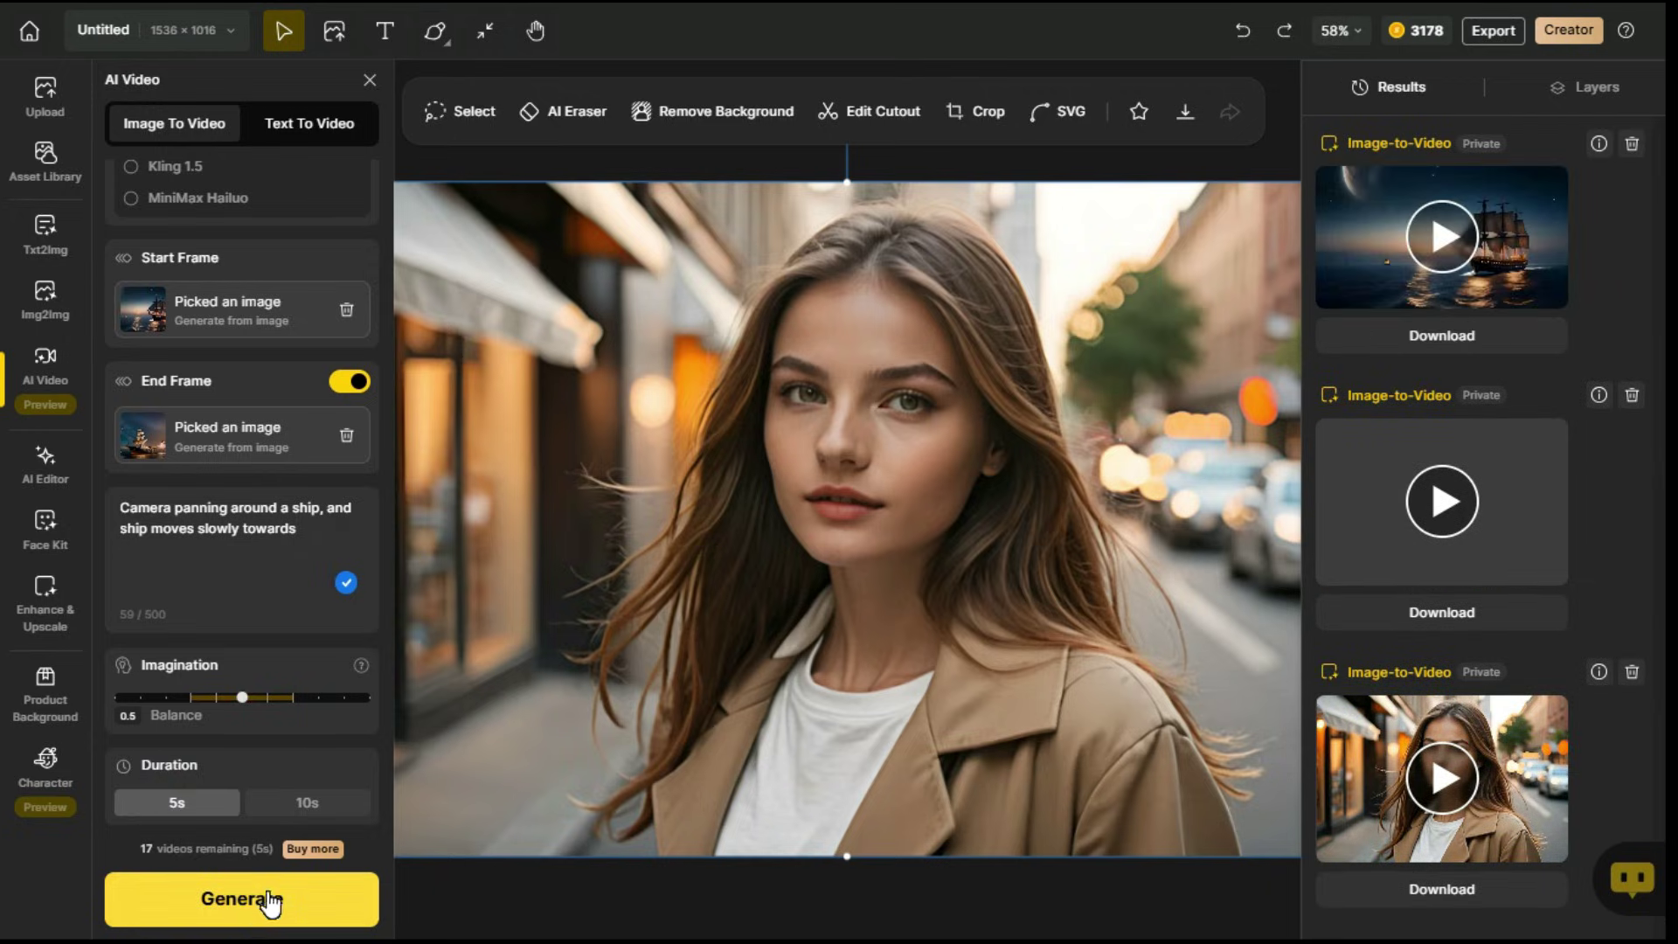
{"action": "left_click", "coordinate": [1442, 238]}
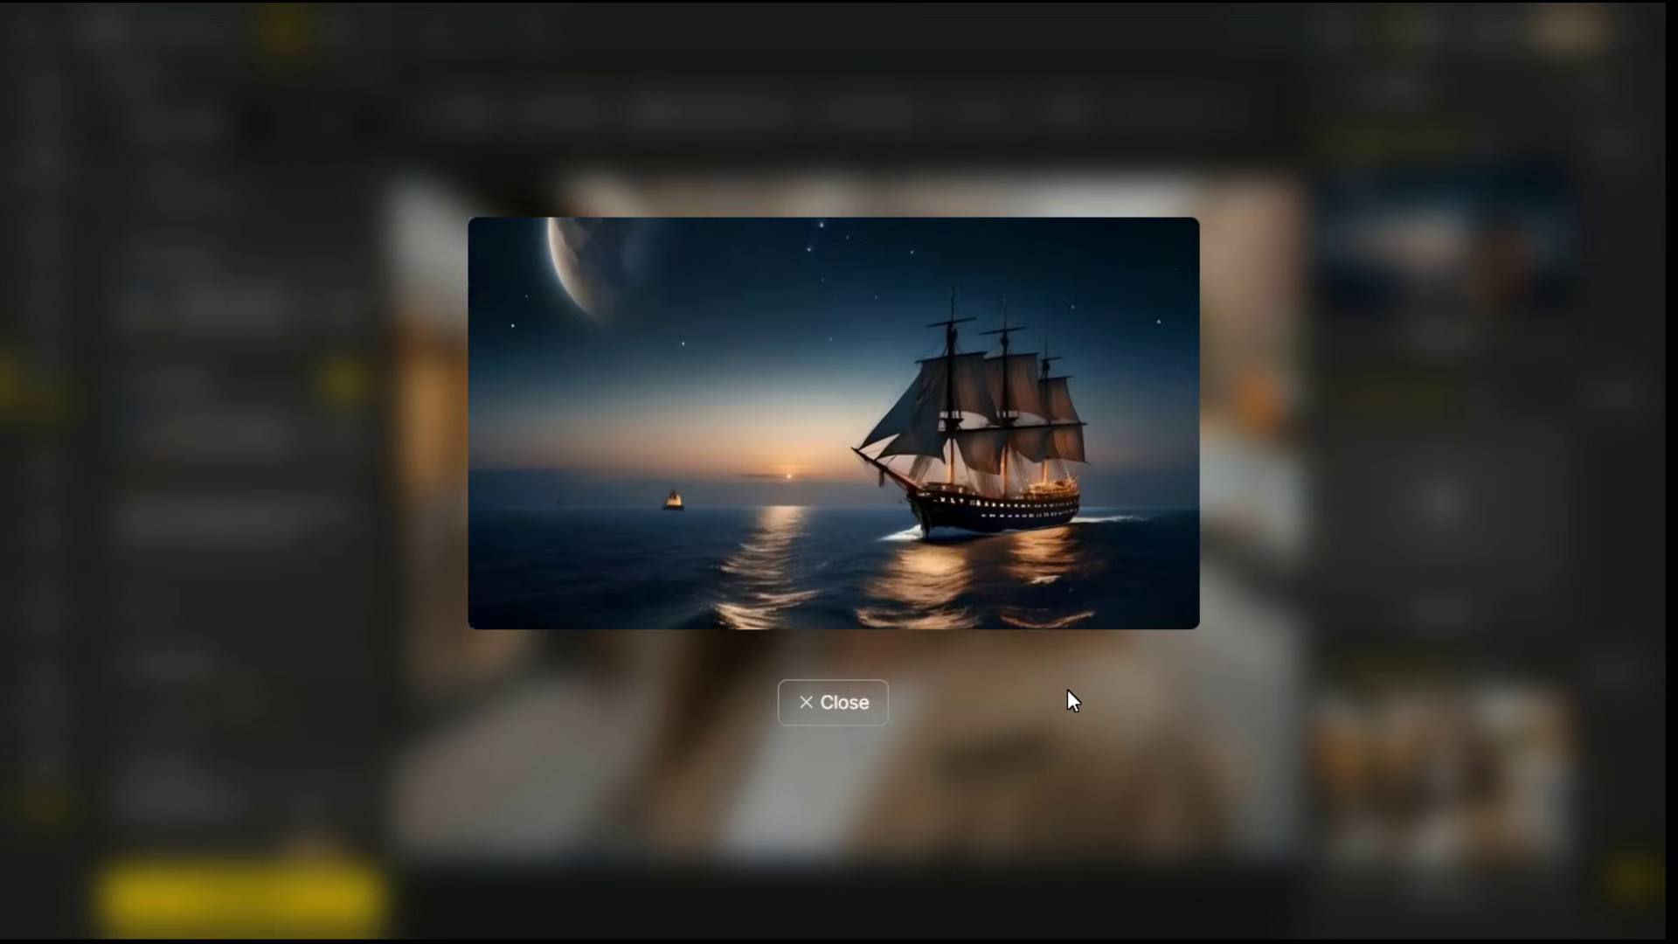
{"action": "left_click", "coordinate": [830, 717]}
- Delete the woman's portrait image from the canvas
{"action": "right_click", "coordinate": [839, 712]}
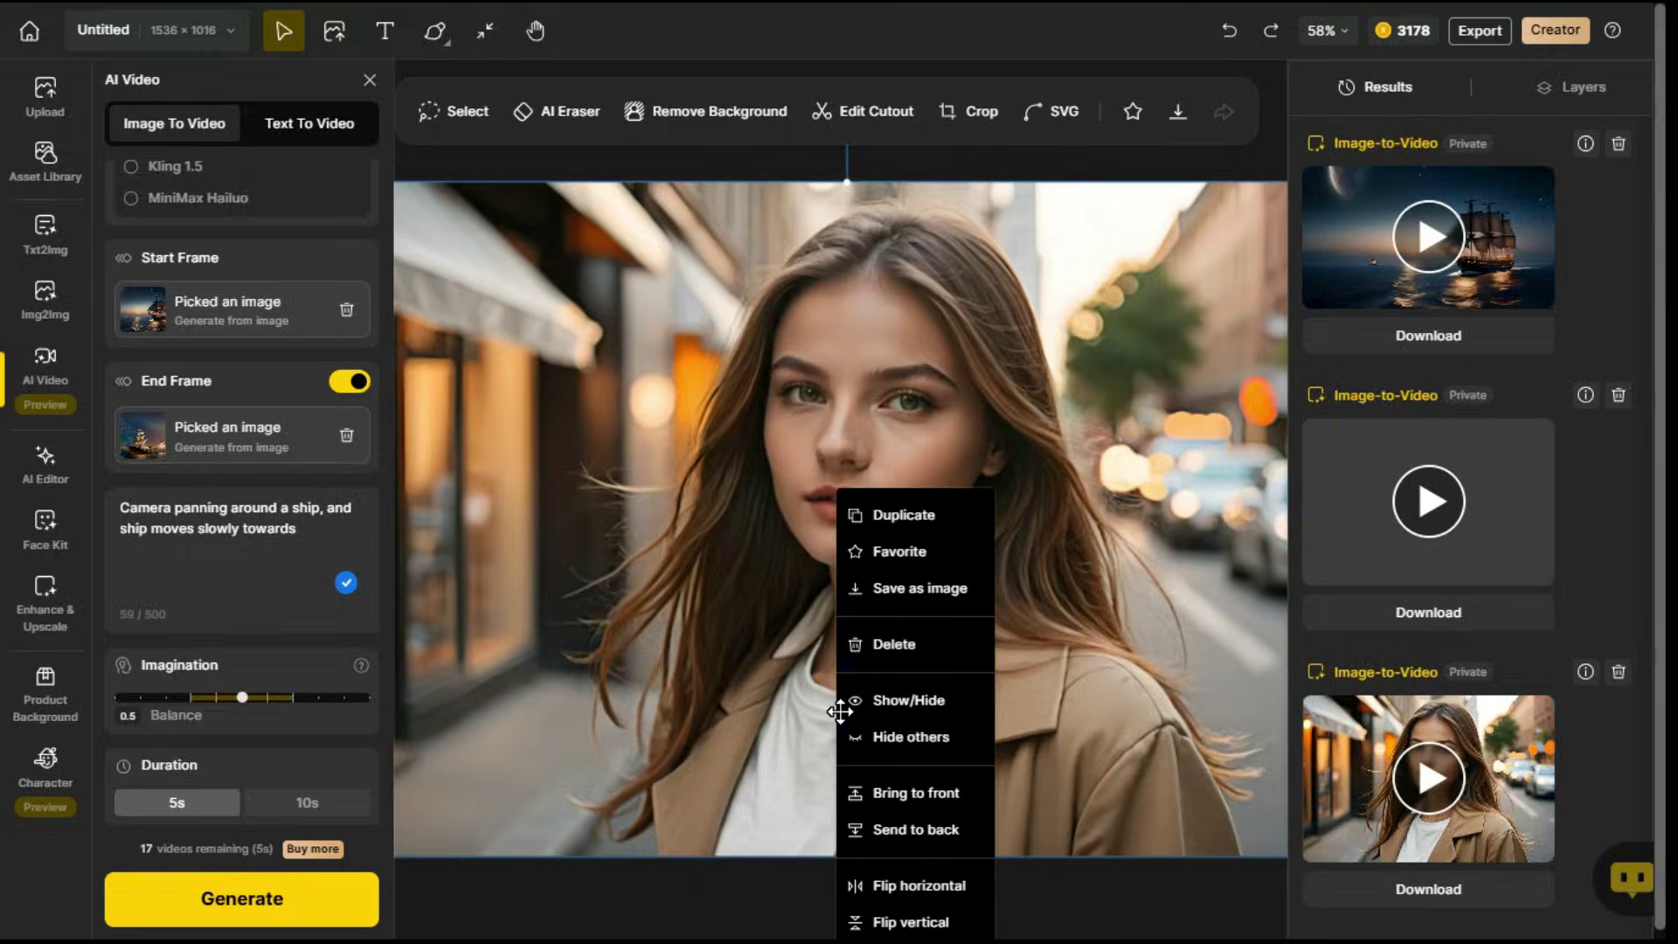
{"action": "left_click", "coordinate": [900, 646]}
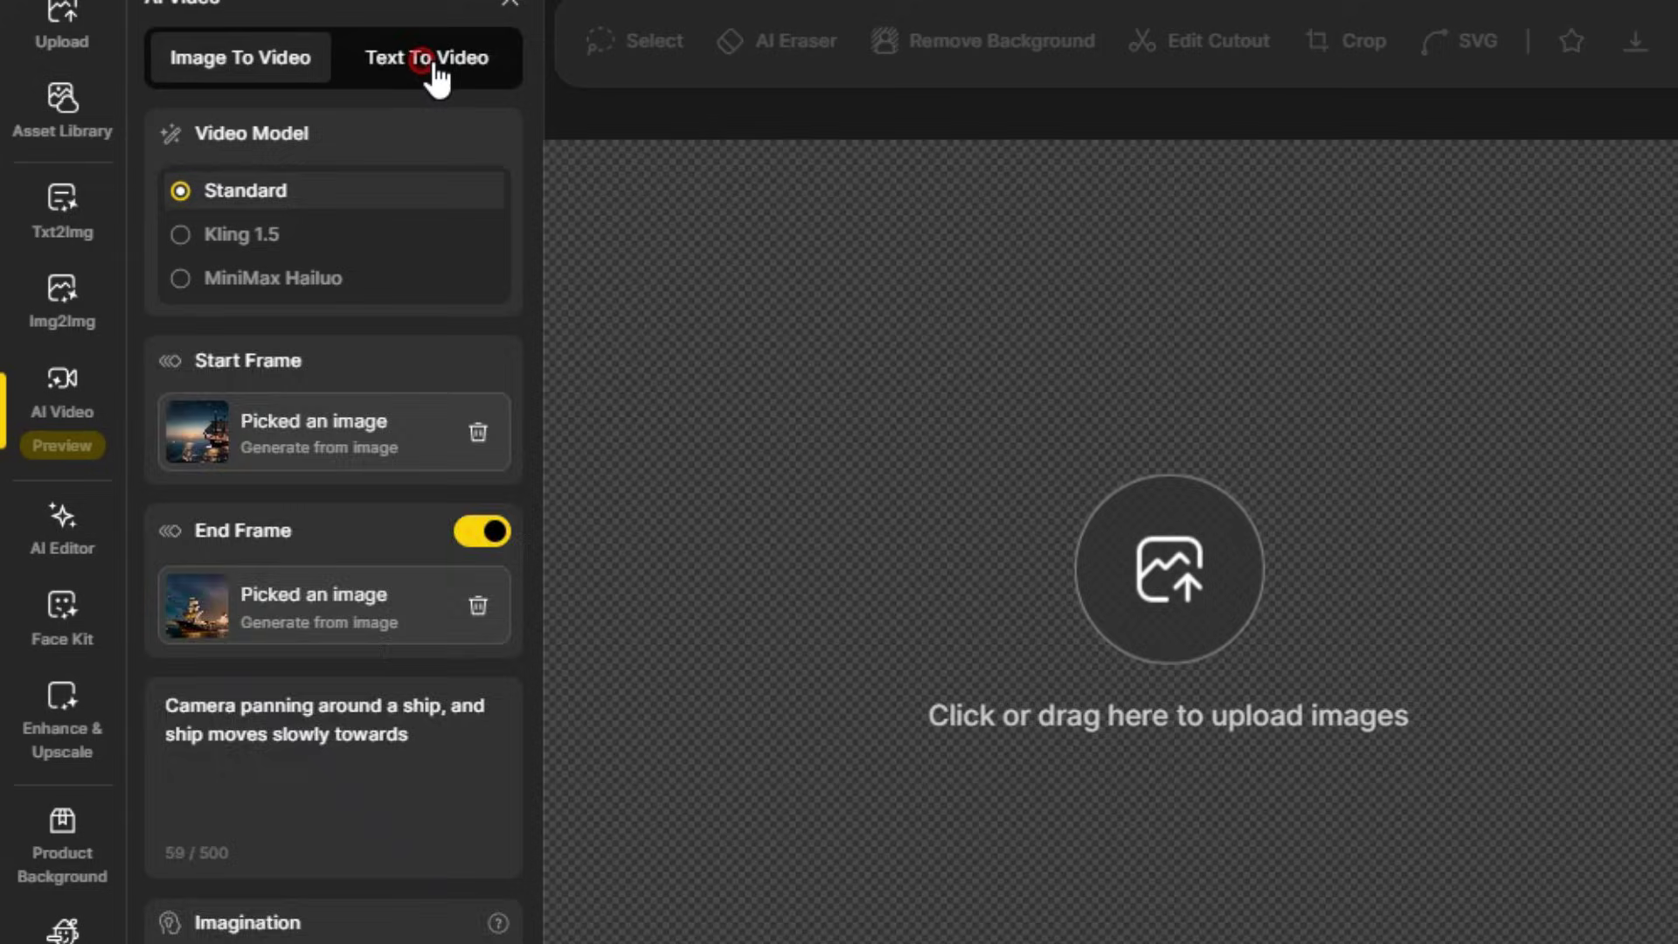
- Switch to text-to-video and enter the prompt "A beautiful woman smiling, facing the camera, turns and walks to the left side"
{"action": "left_click", "coordinate": [314, 131]}
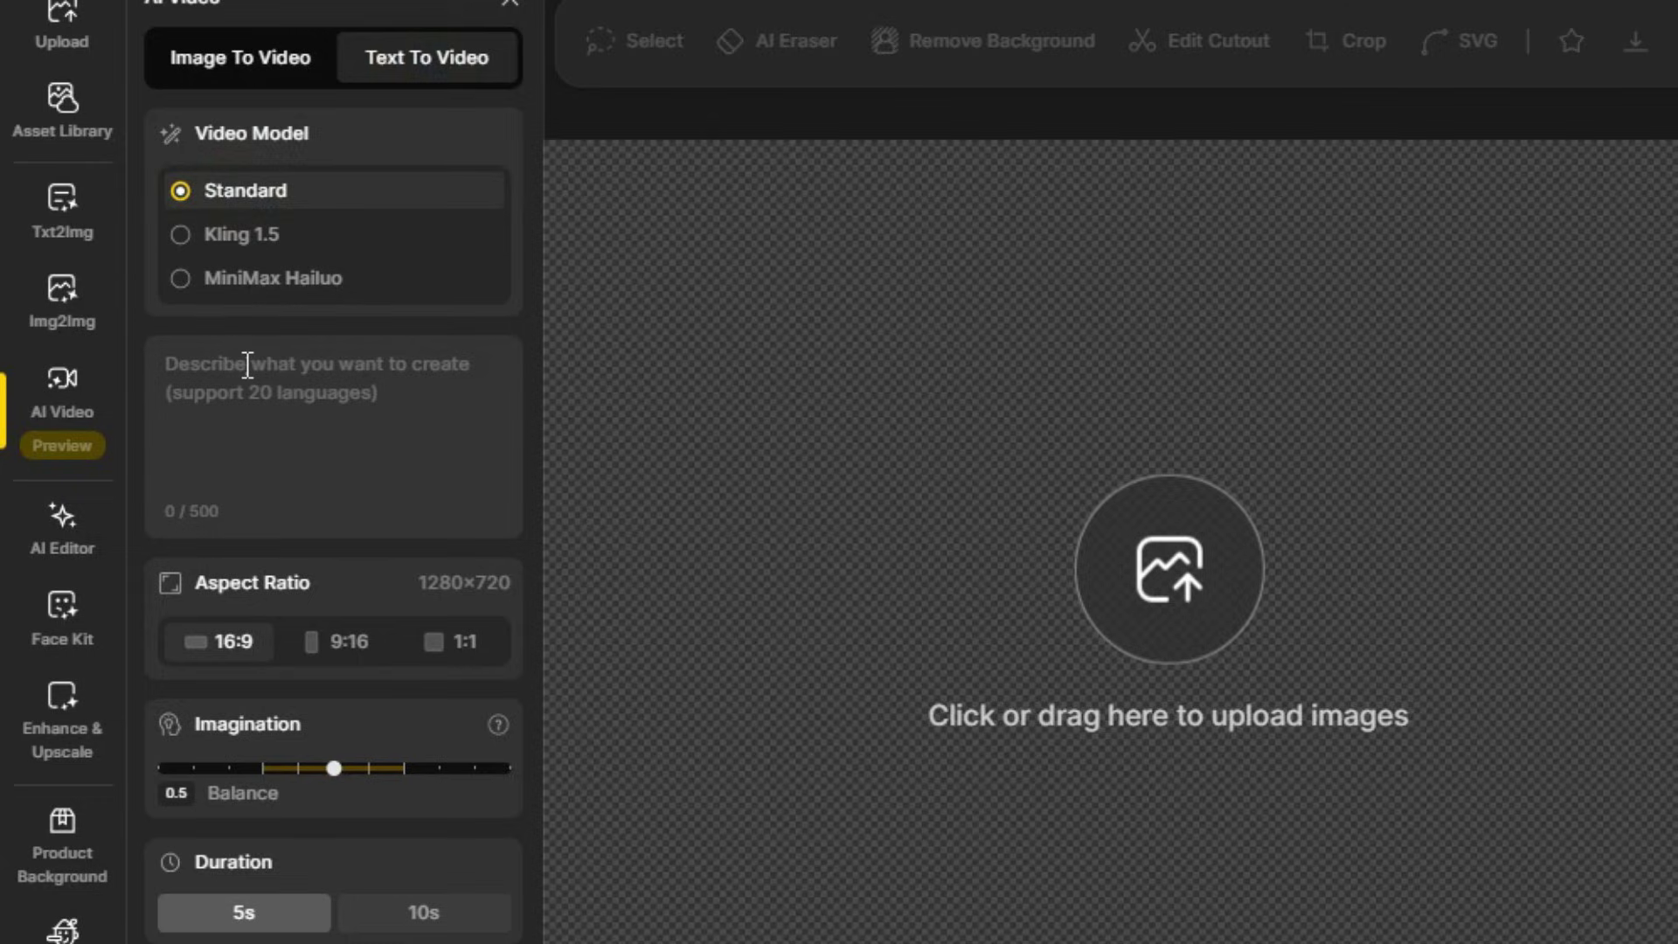
{"action": "left_click", "coordinate": [270, 404]}
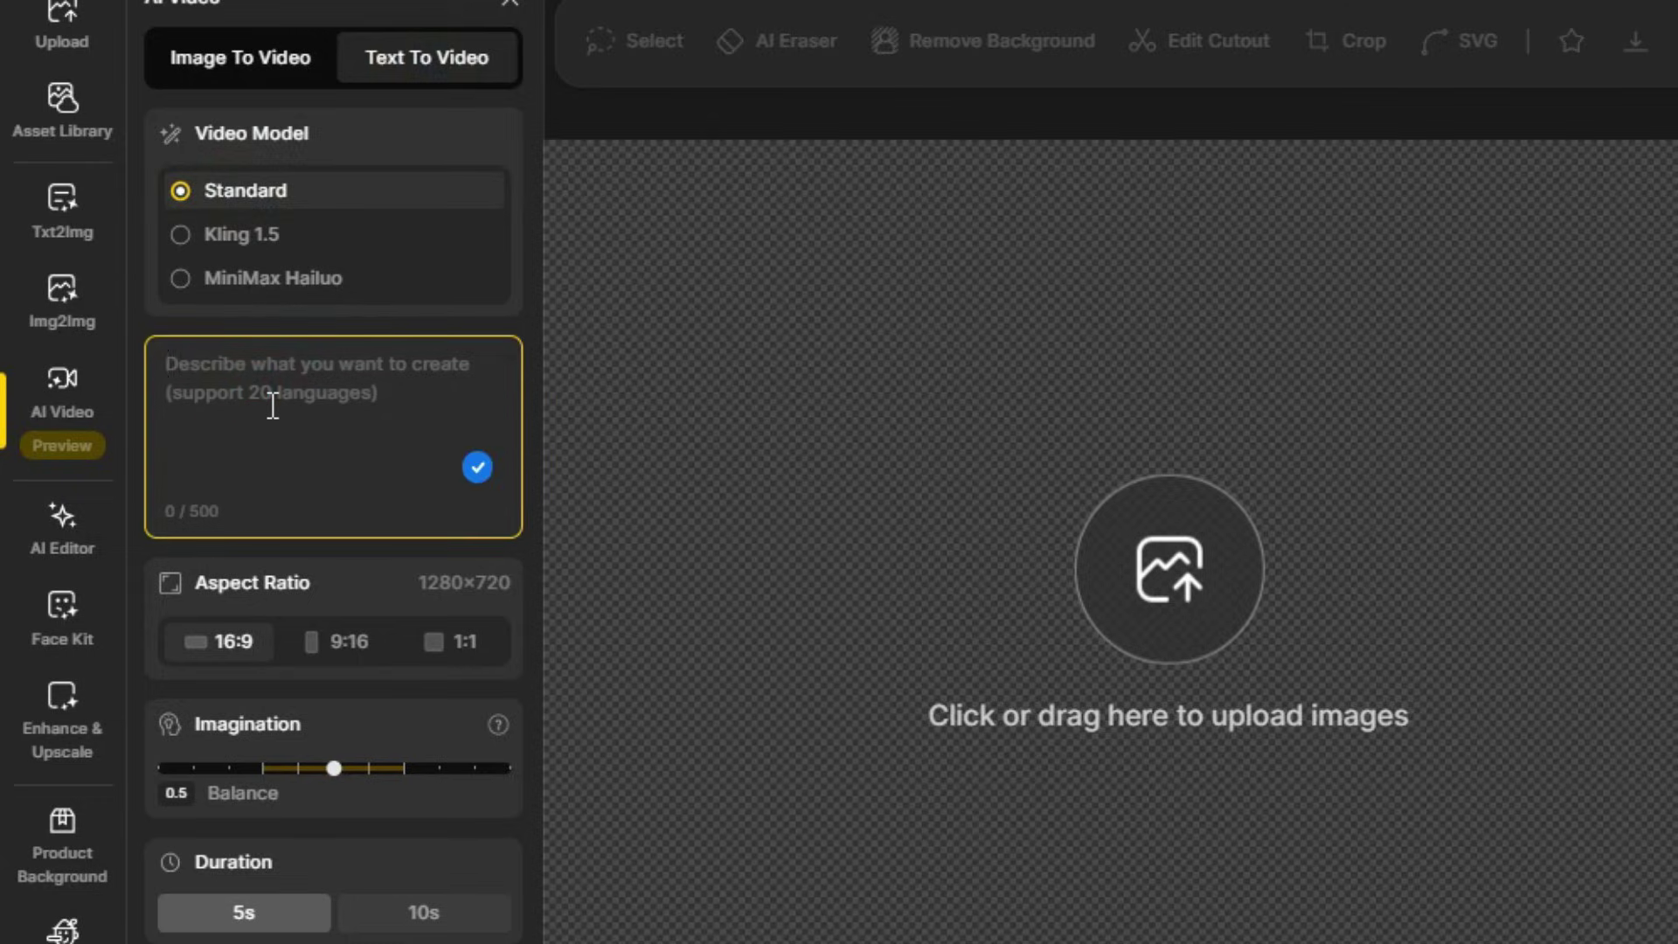
{"action": "type", "text": "A beautiful woman smiling, facing the camera, turns and walks to the left side"}
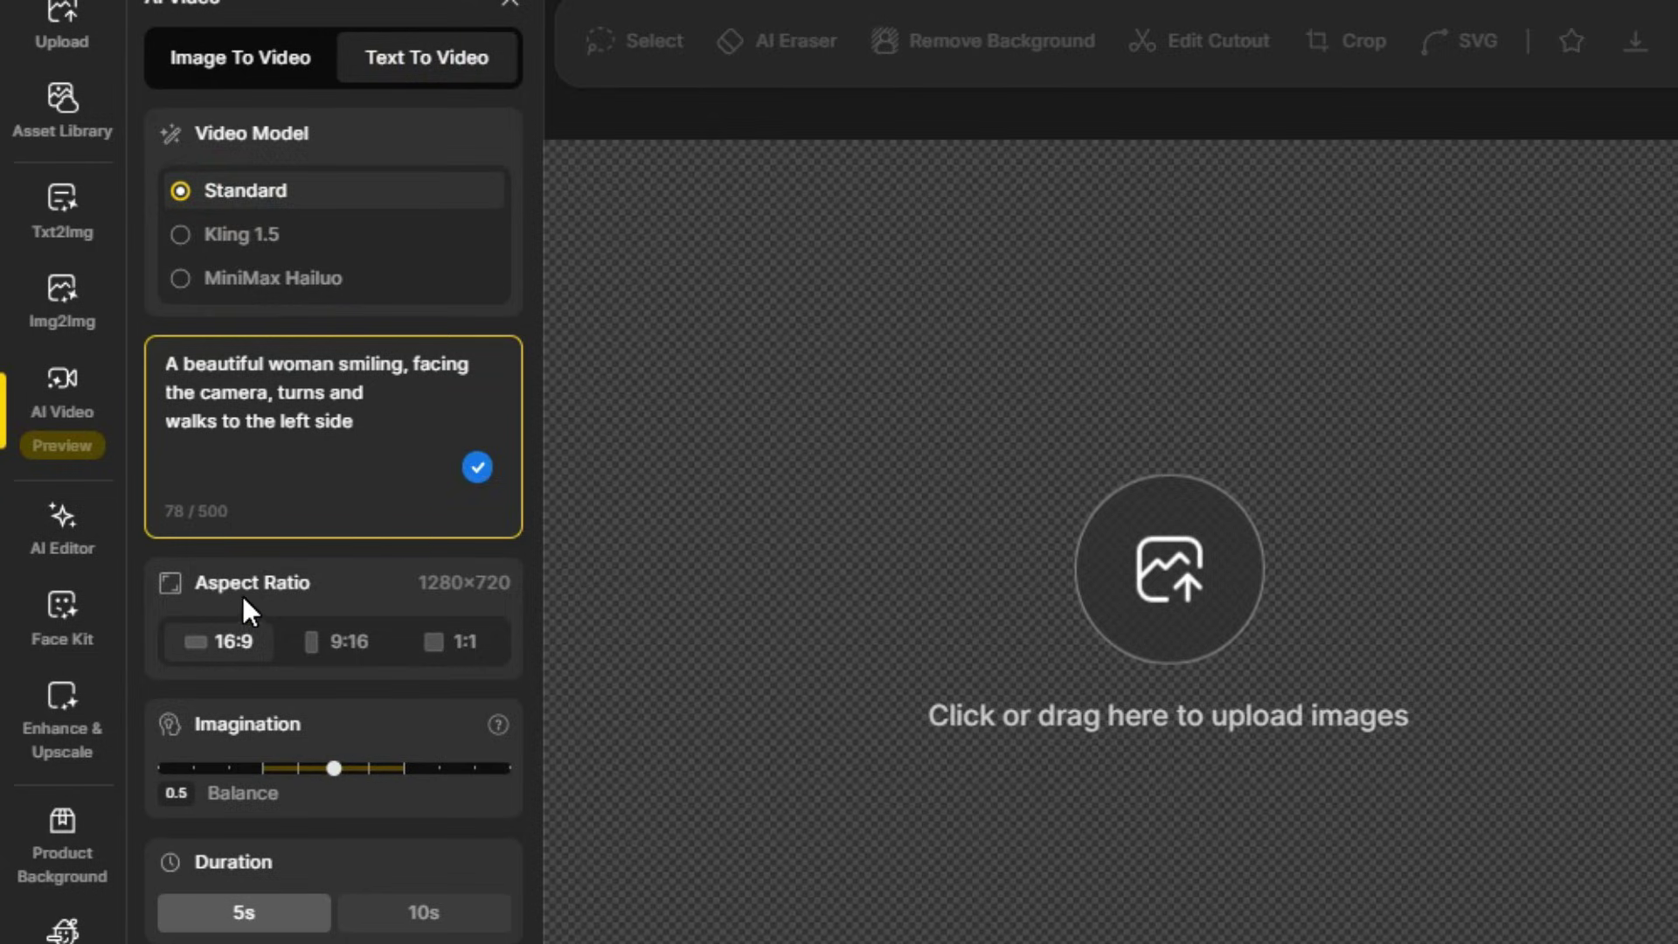
- Try the 9:16 and 1:1 aspect ratios and return to 16:9
{"action": "left_click", "coordinate": [339, 657]}
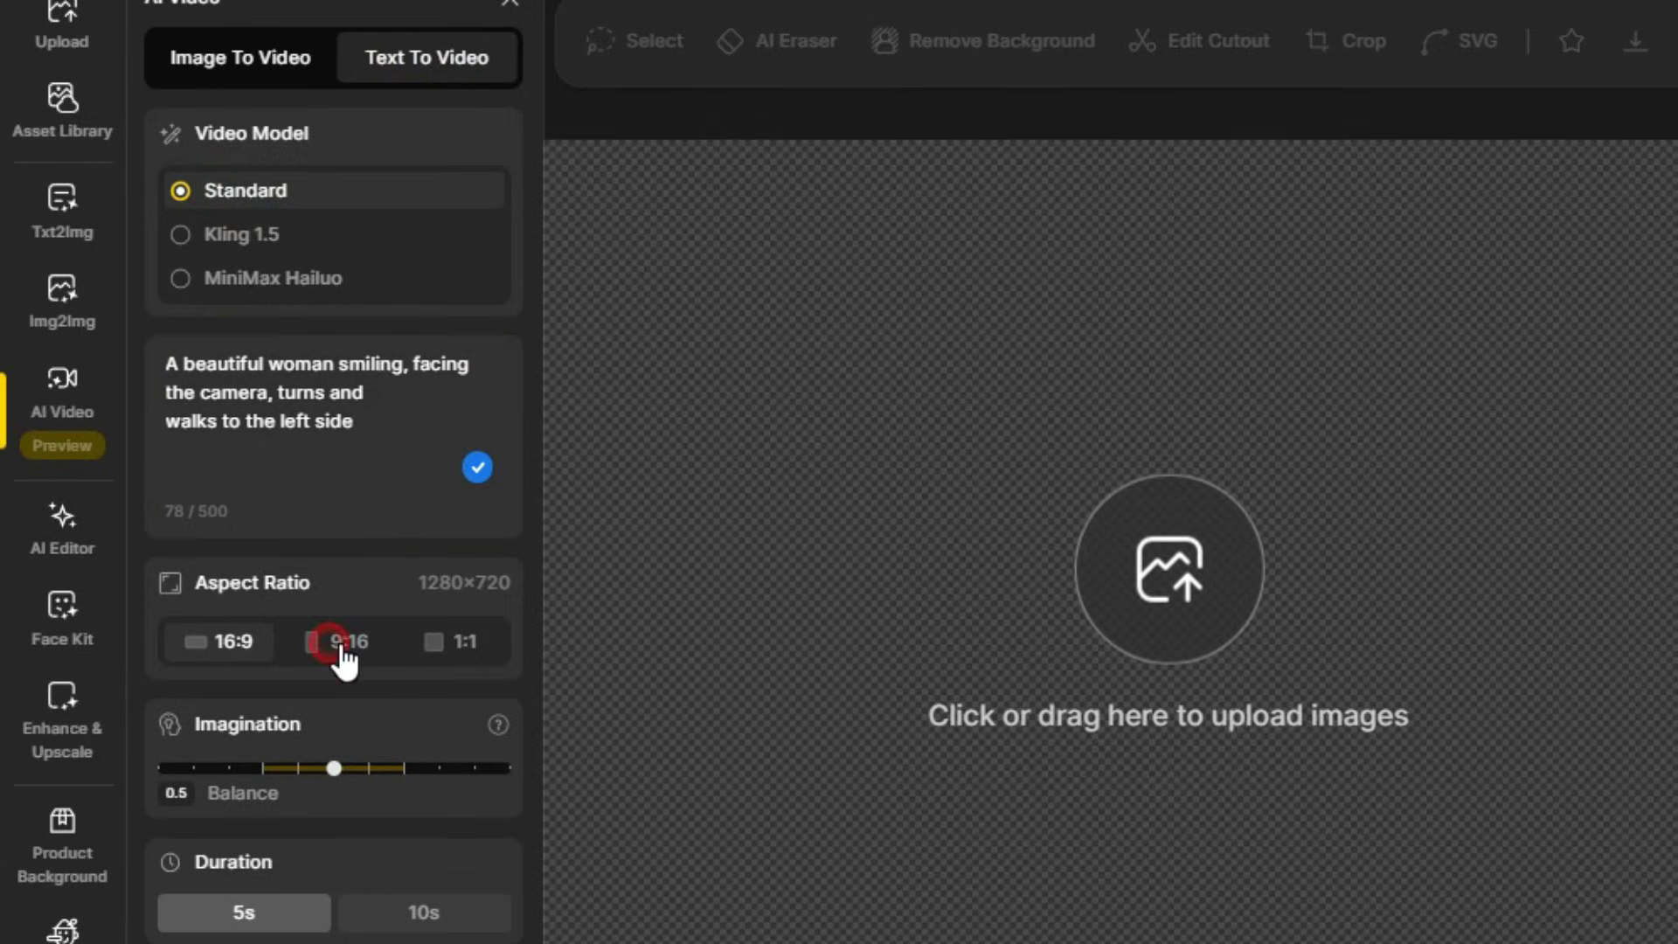
{"action": "left_click", "coordinate": [484, 657]}
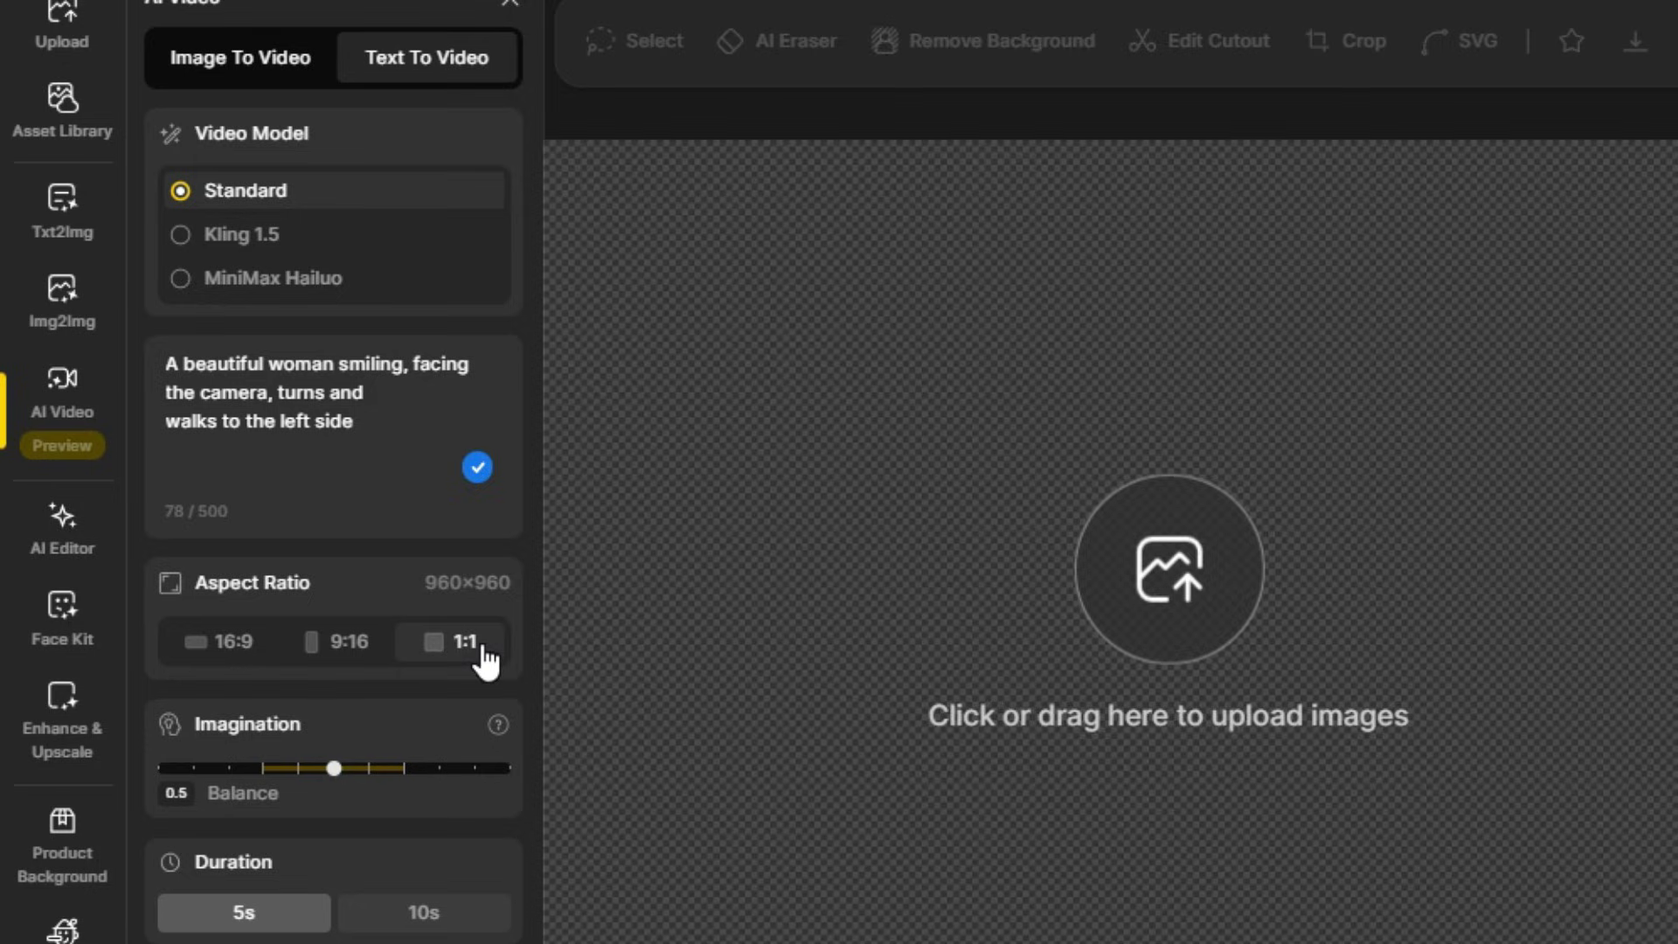
{"action": "left_click", "coordinate": [247, 647]}
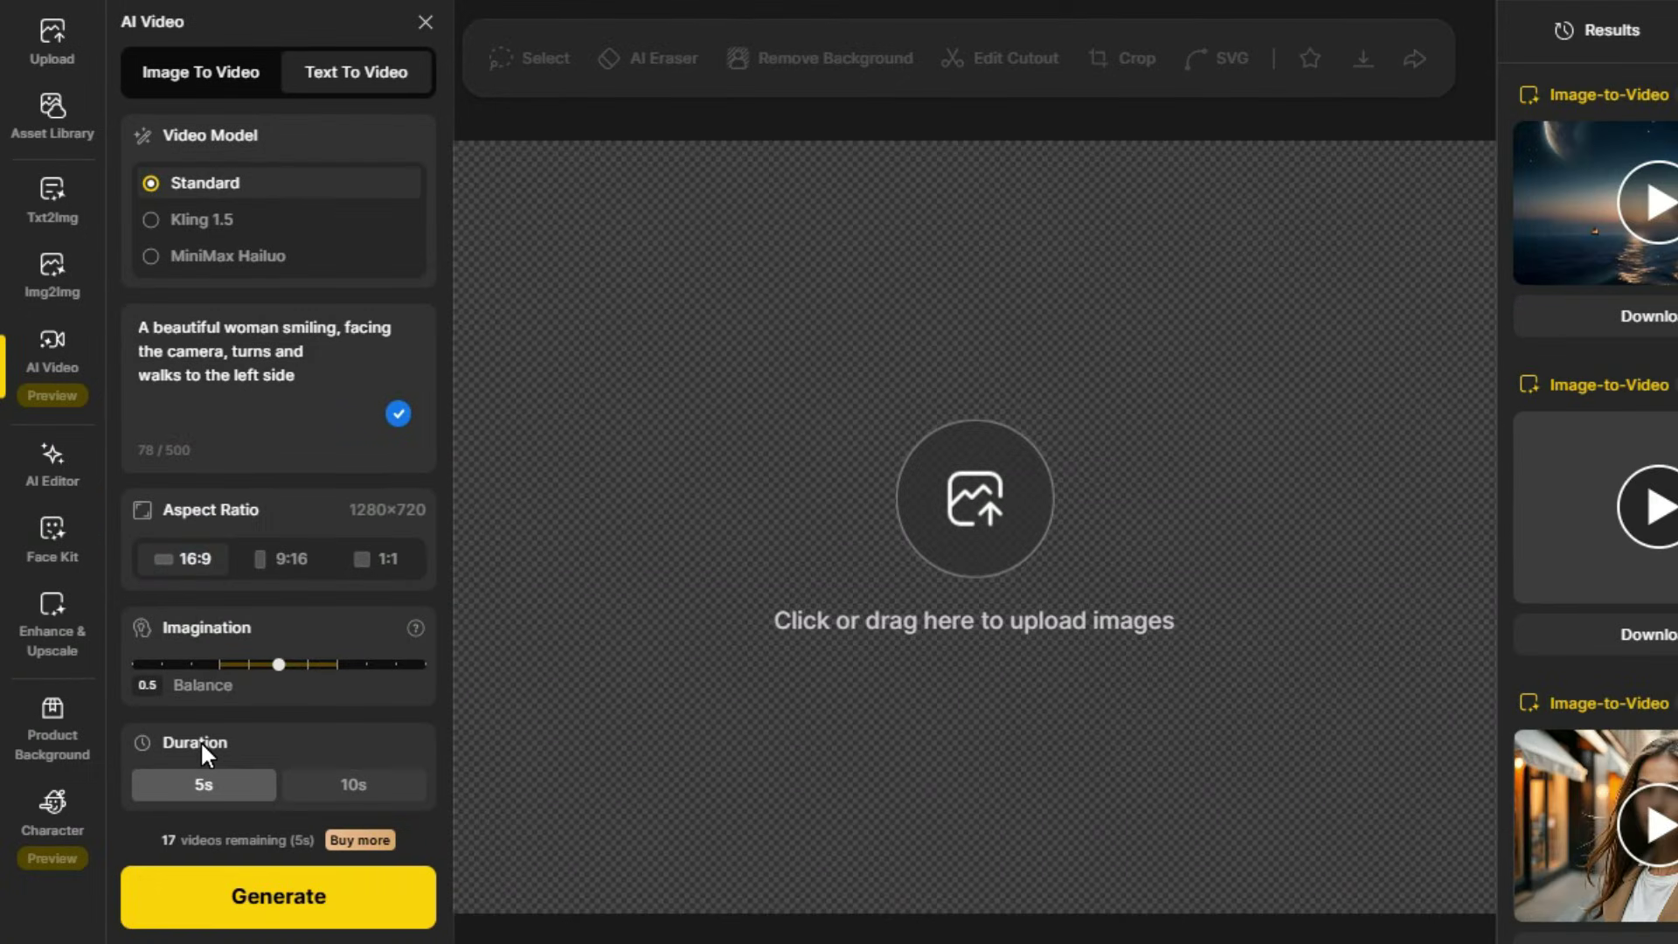
- Generate the text-to-video clip with a 10-second duration and play the newest result
{"action": "left_click", "coordinate": [375, 791]}
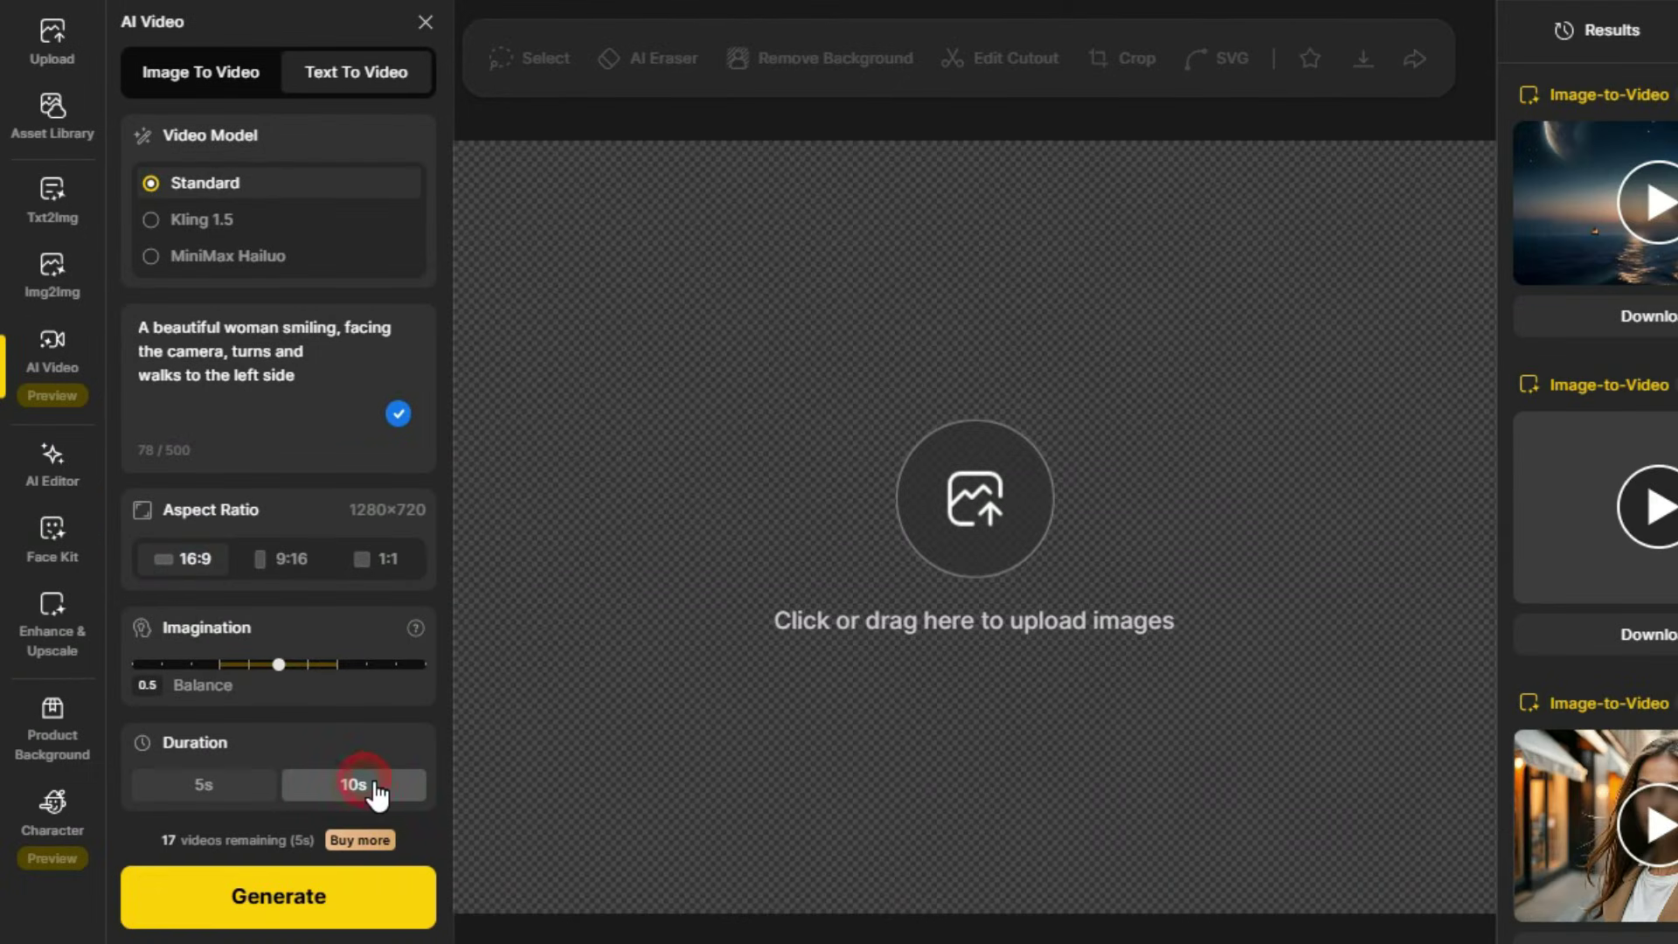
{"action": "left_click", "coordinate": [273, 905]}
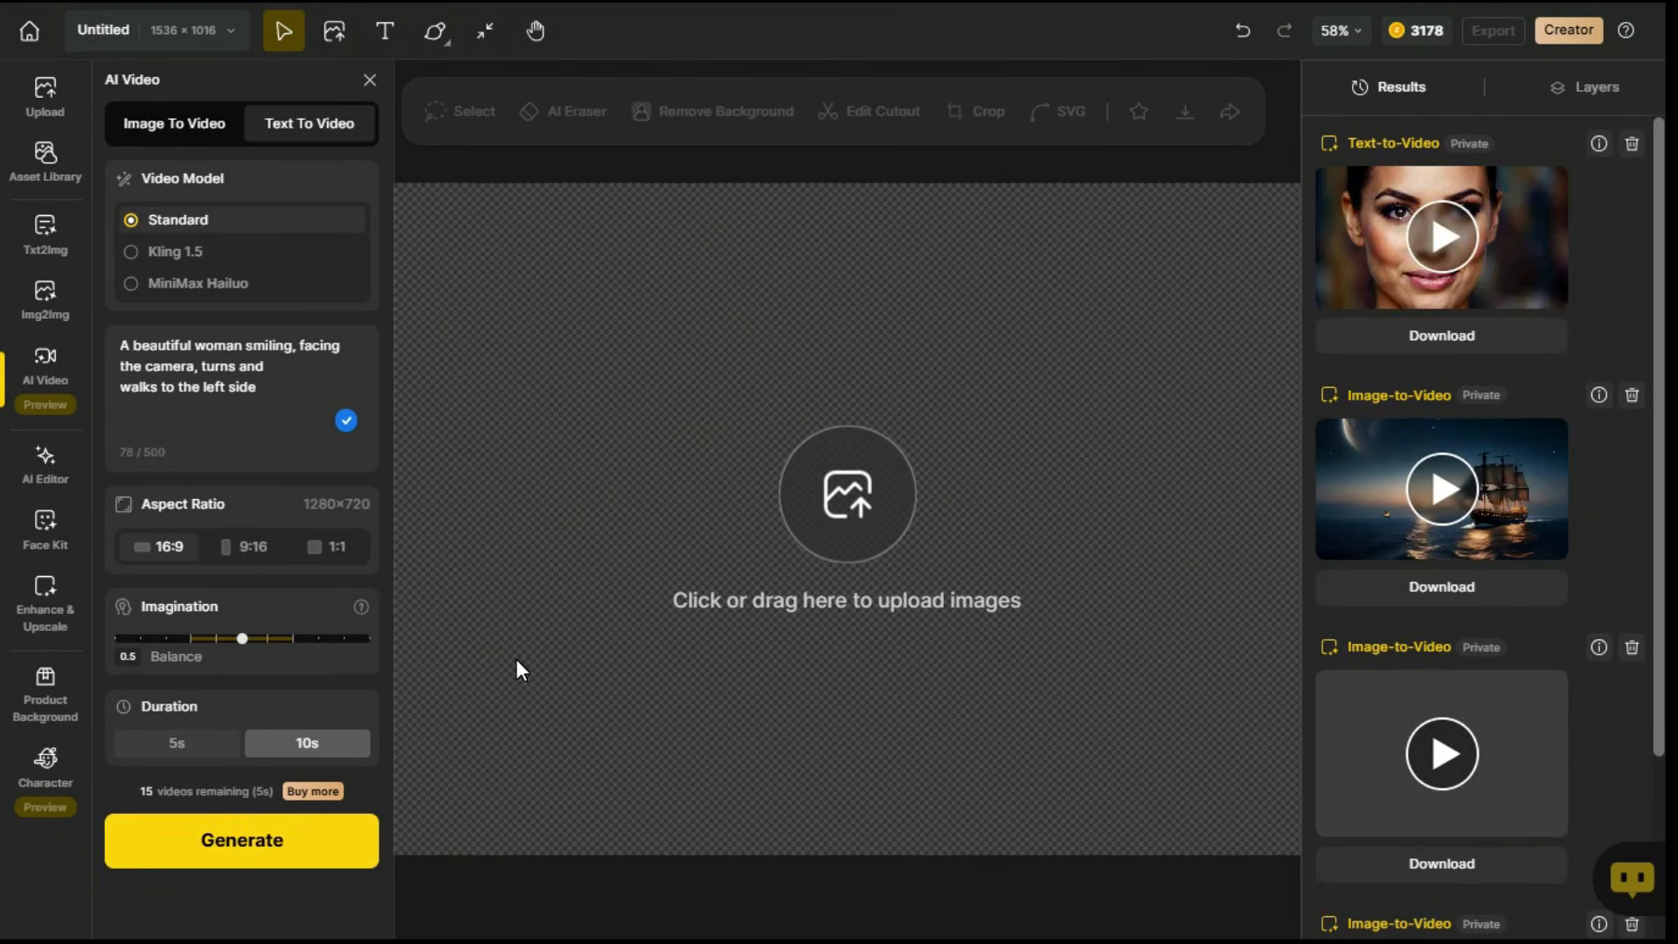
{"action": "left_click", "coordinate": [1446, 240]}
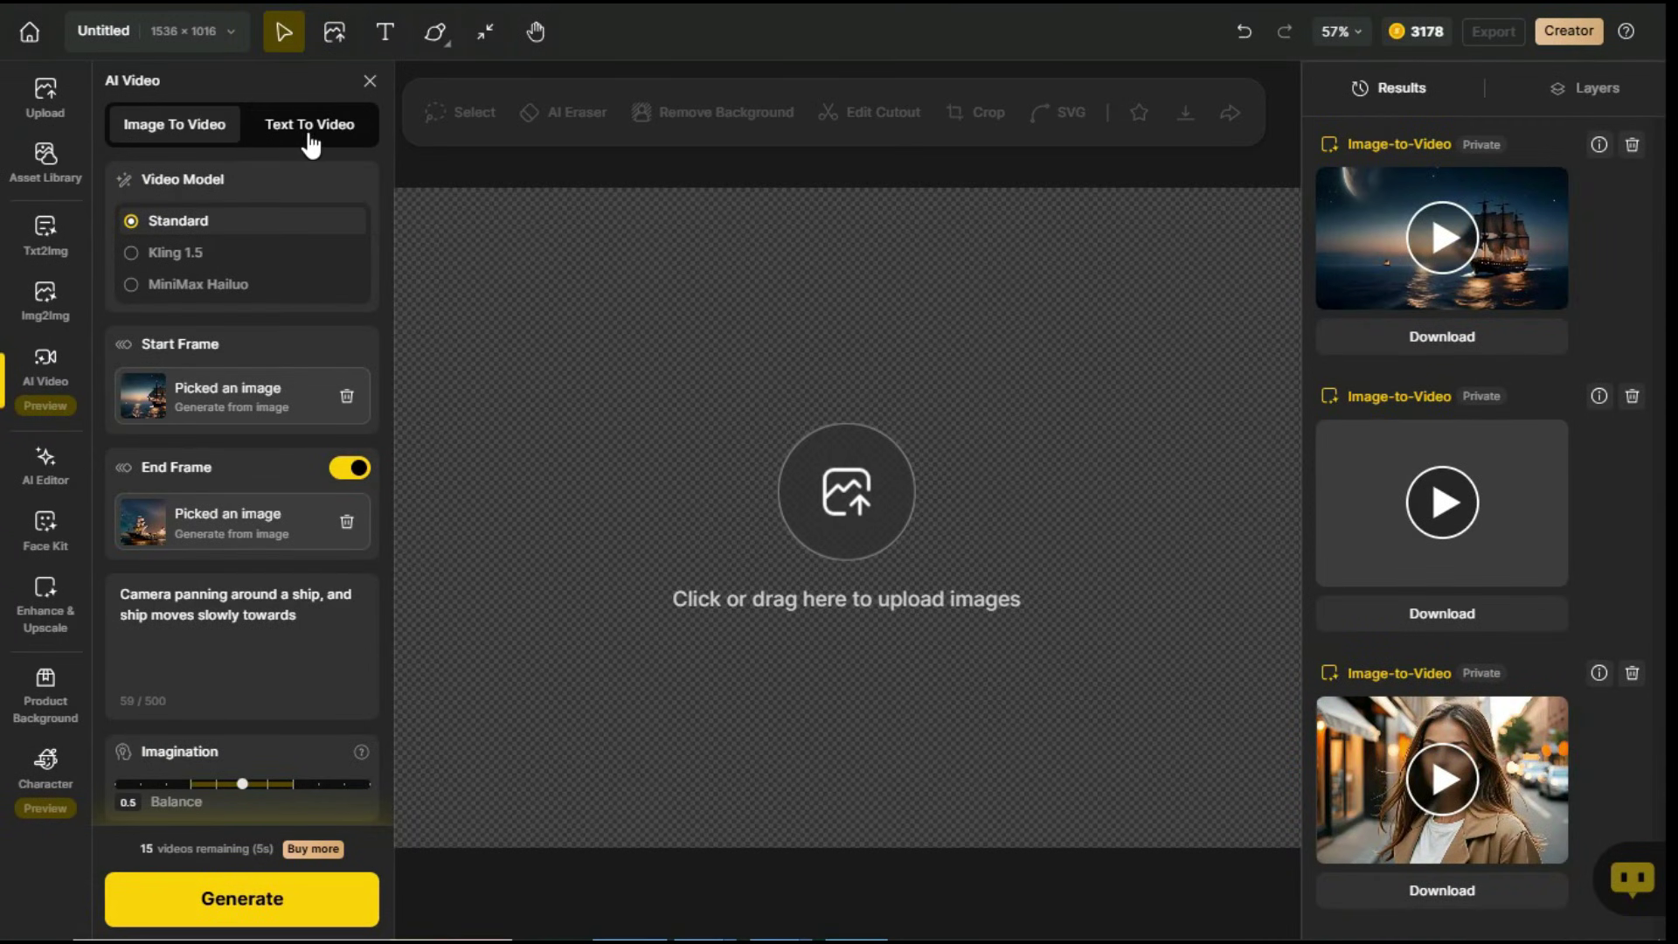
- Switch to text-to-video and enter the prompt "A beautiful woman smiling, walking on the street, turns and walks to the left side"
{"action": "left_click", "coordinate": [335, 133]}
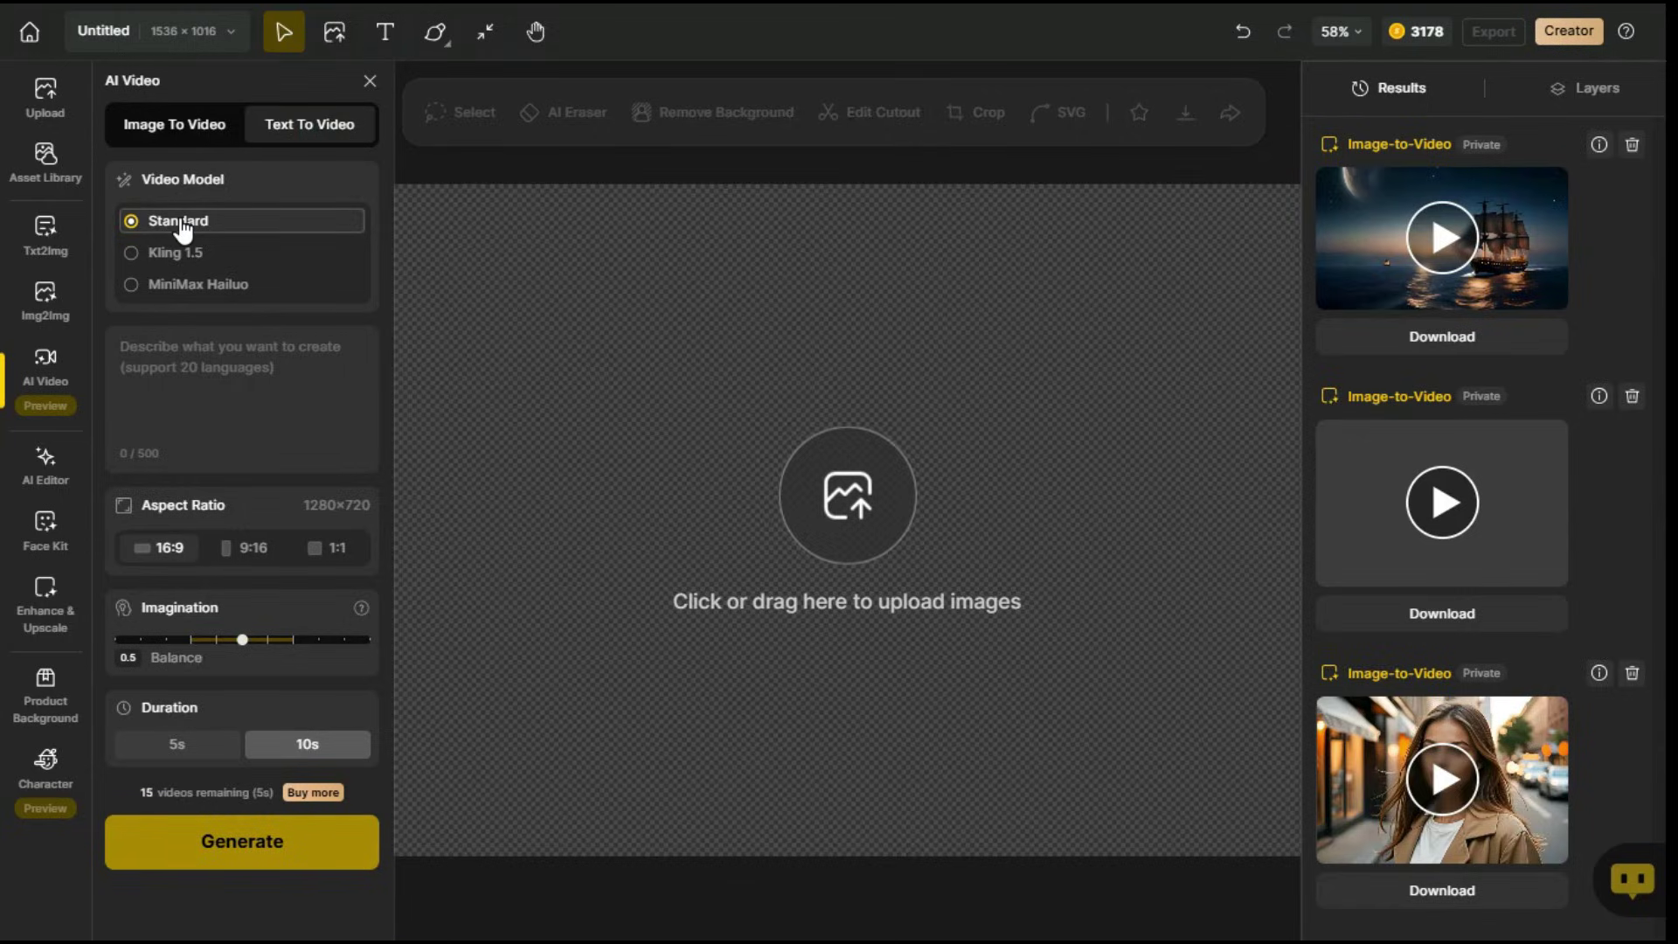
{"action": "left_click", "coordinate": [209, 382]}
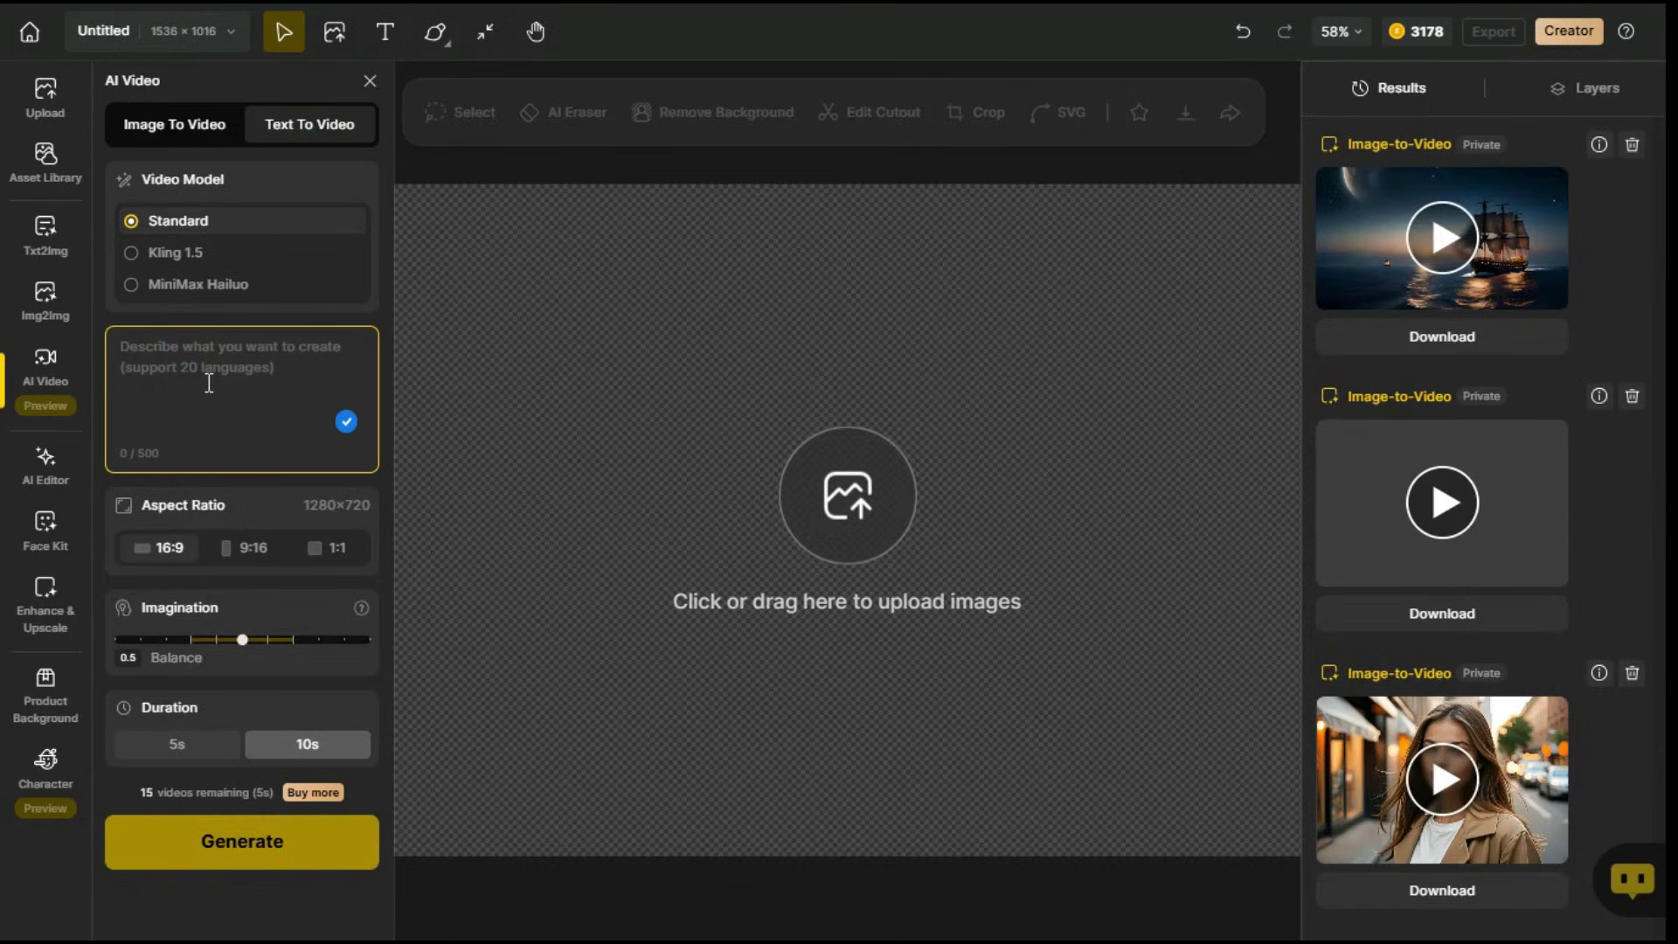
{"action": "type", "text": "A beautiful woman smiling, walking on the street, turns and walks to the left side"}
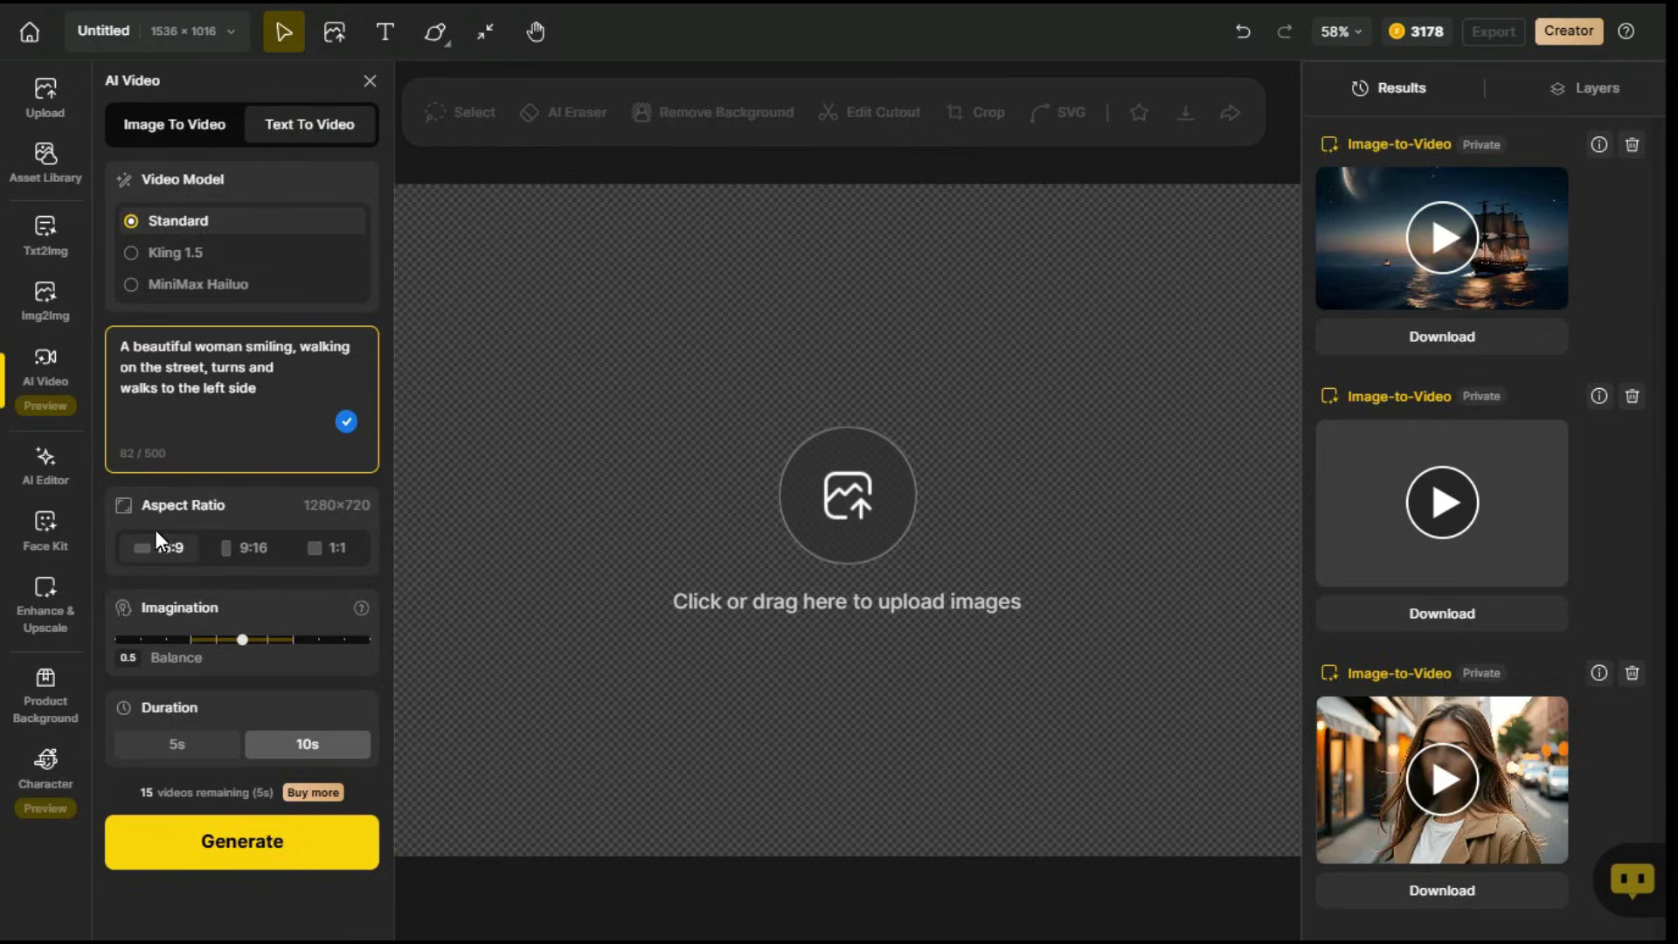
- Generate the street-walk video at 16:9 with a 5-second duration and play the newest result
{"action": "left_click", "coordinate": [175, 548]}
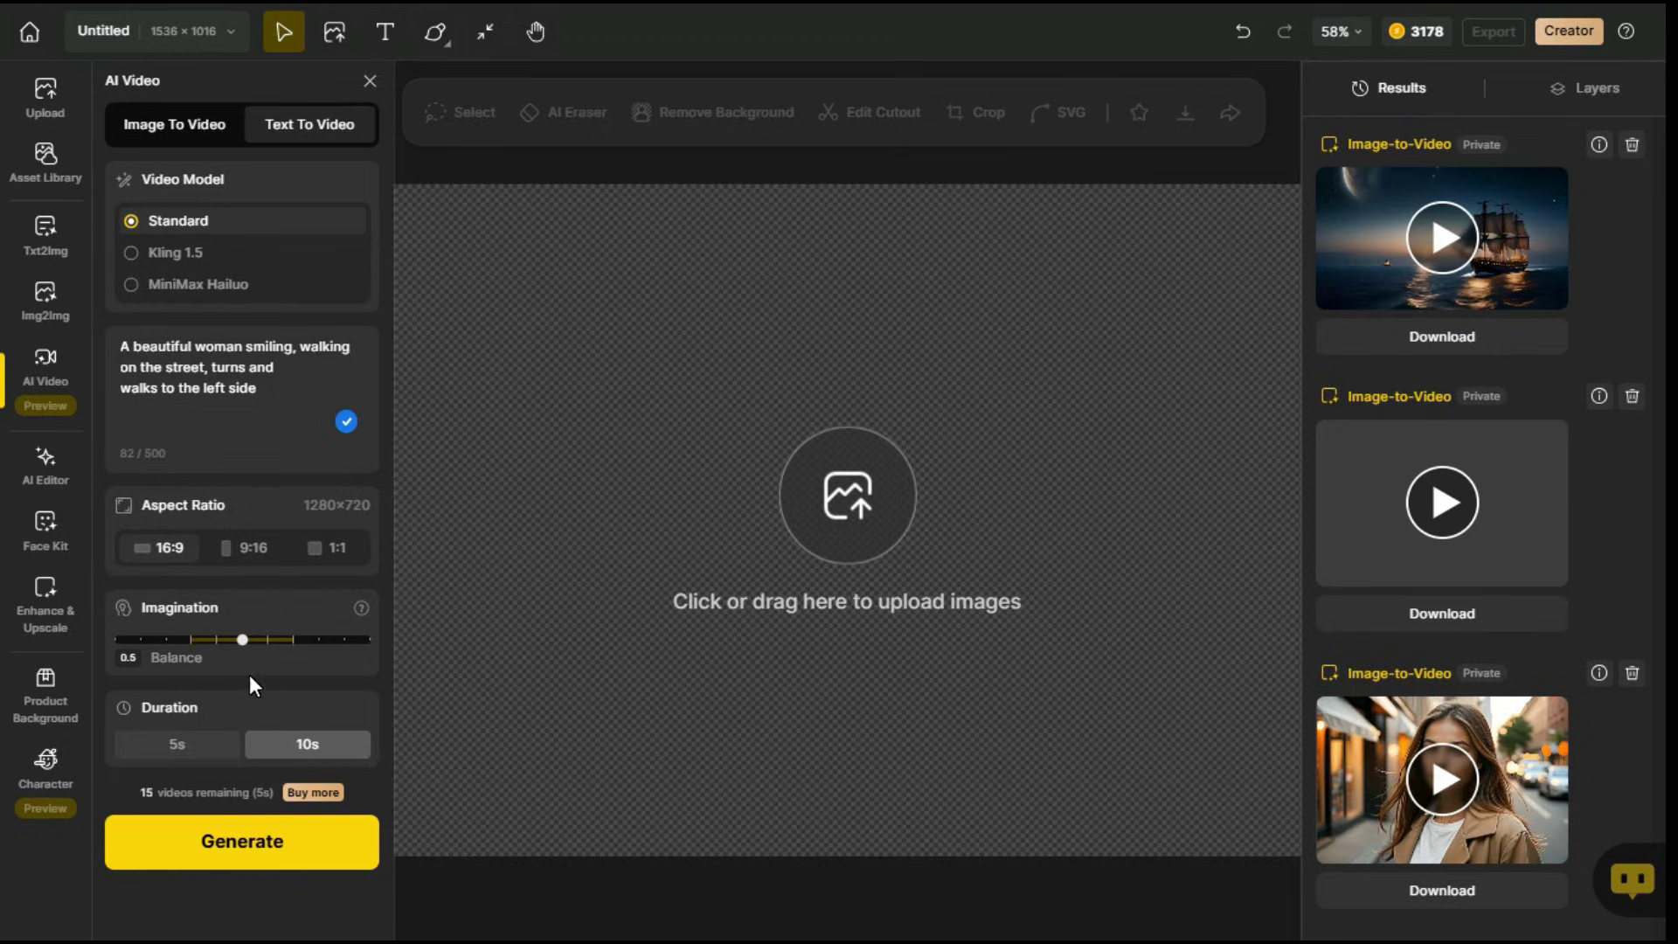
{"action": "left_click", "coordinate": [211, 747]}
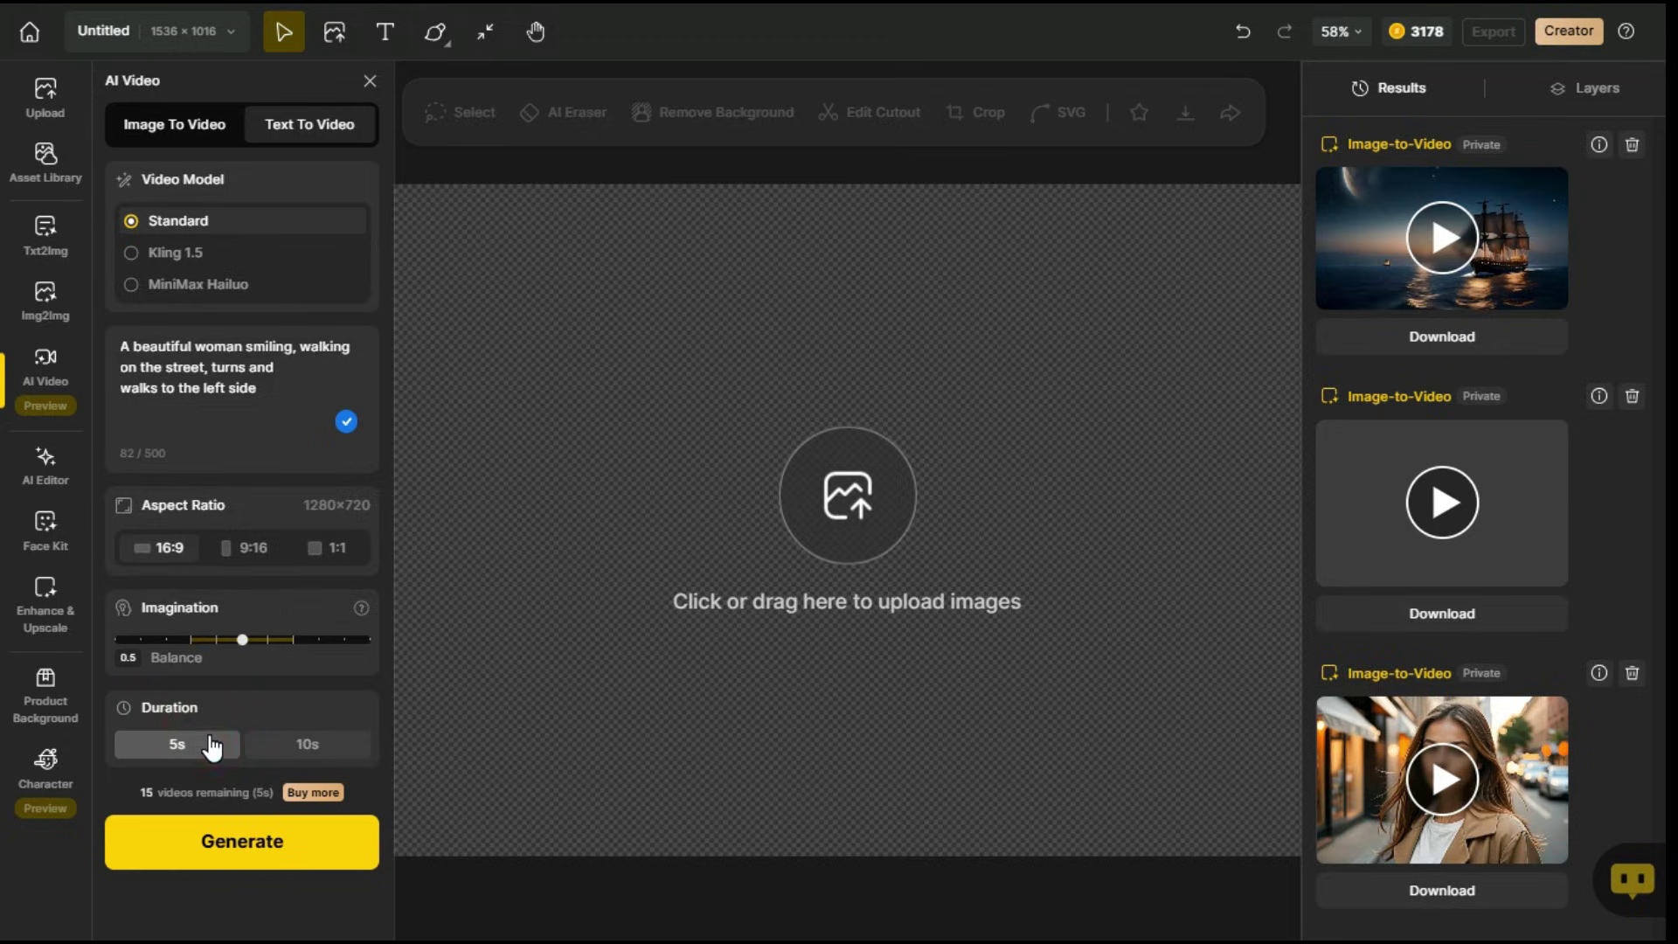
{"action": "left_click", "coordinate": [243, 857]}
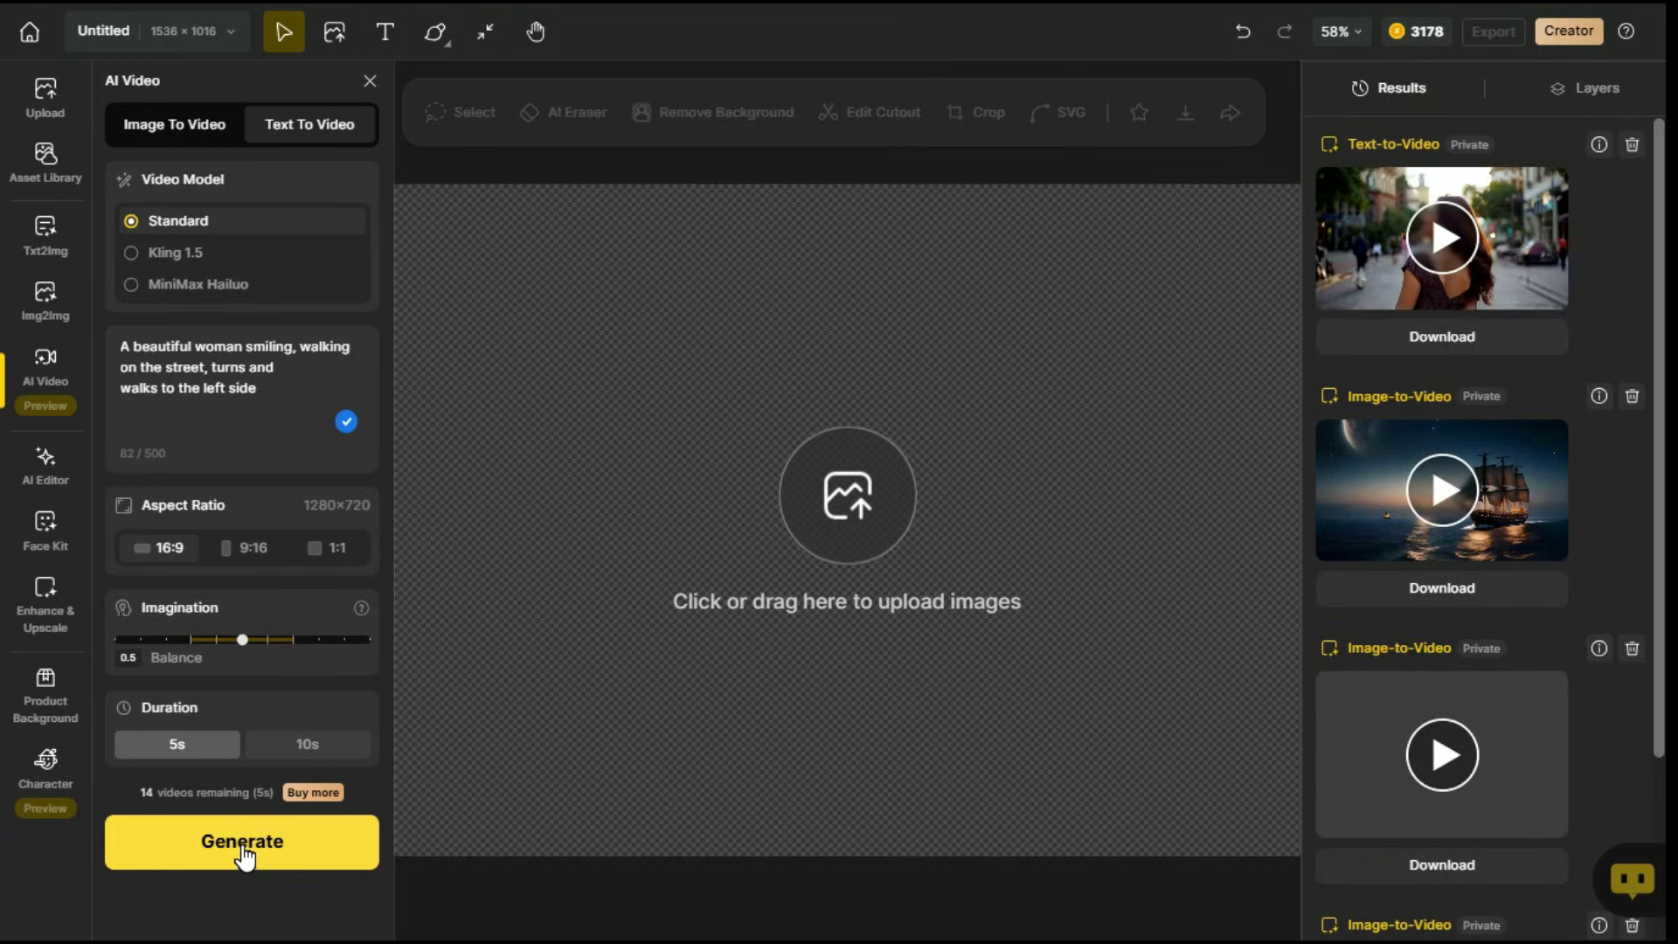
{"action": "left_click", "coordinate": [1450, 249]}
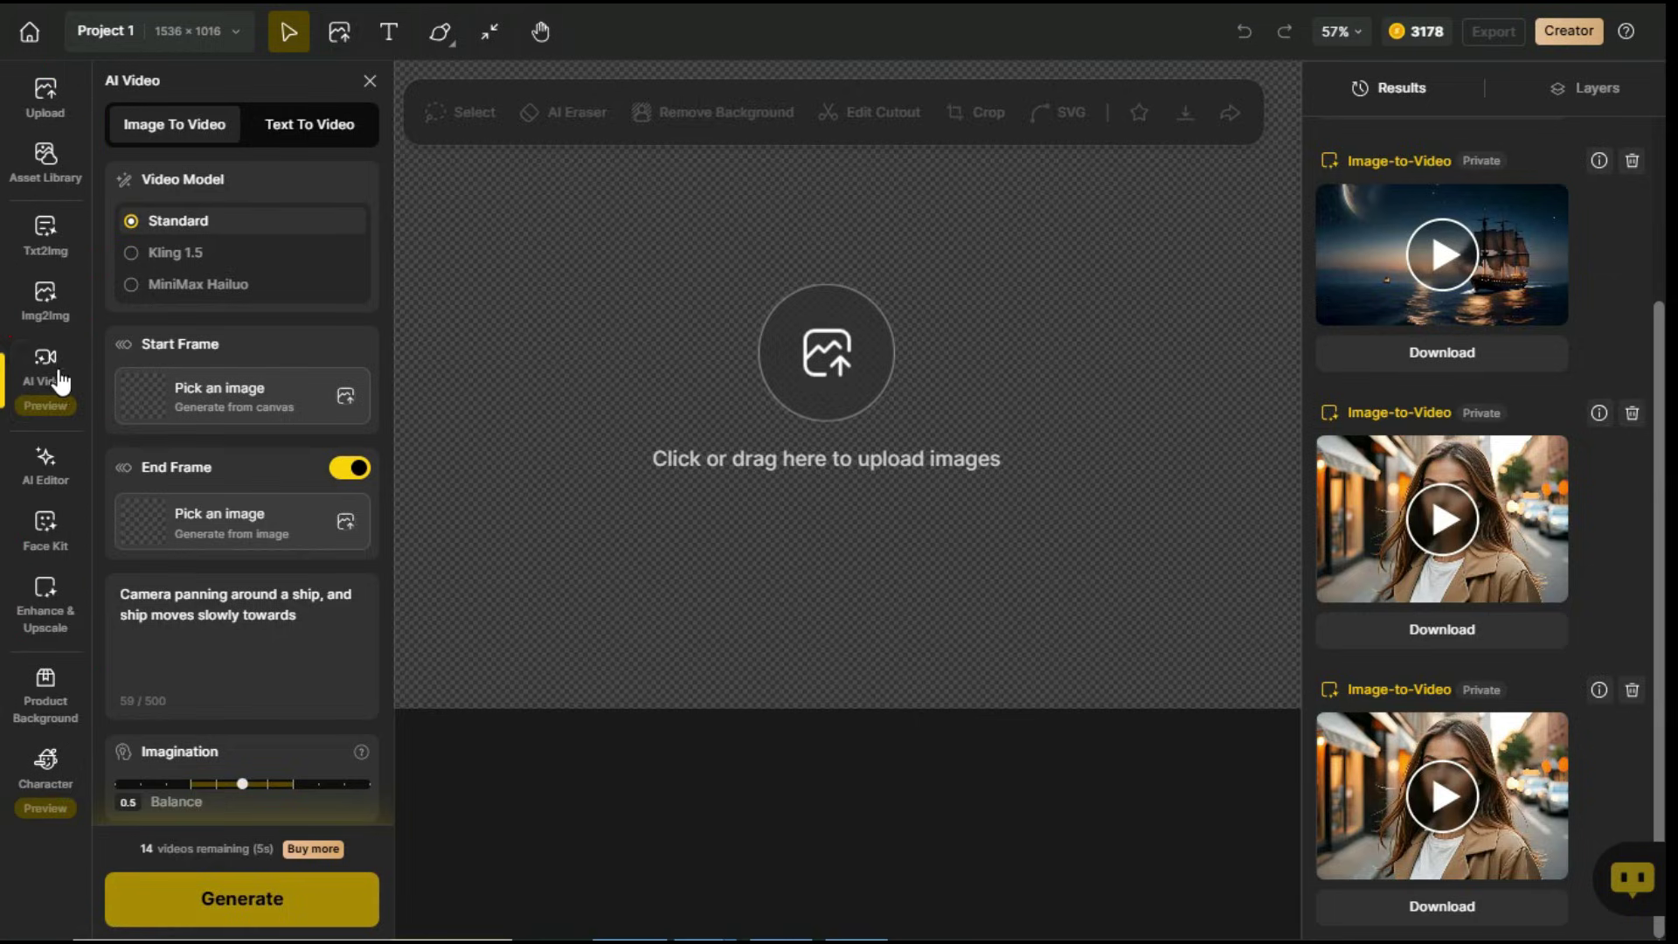
- Open the AI Editor and preview its Local Edit, Insert Object, AI Eraser and Generative Expand tools
{"action": "left_click", "coordinate": [42, 480]}
{"action": "mouse_move", "coordinate": [218, 188]}
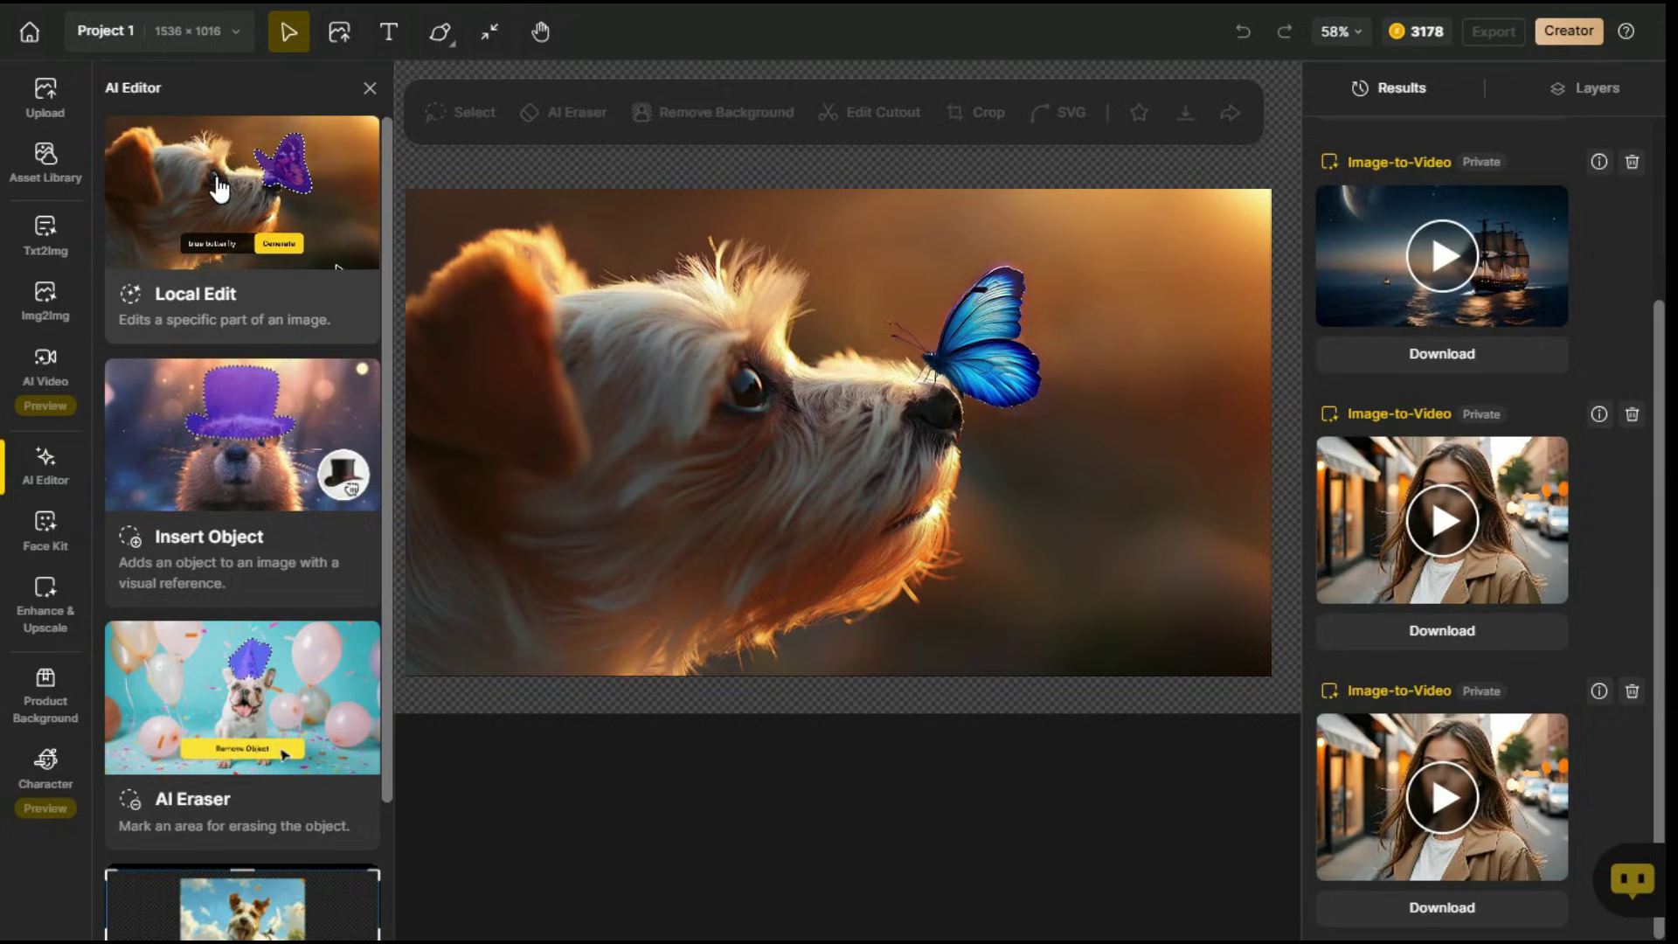
{"action": "mouse_move", "coordinate": [201, 430]}
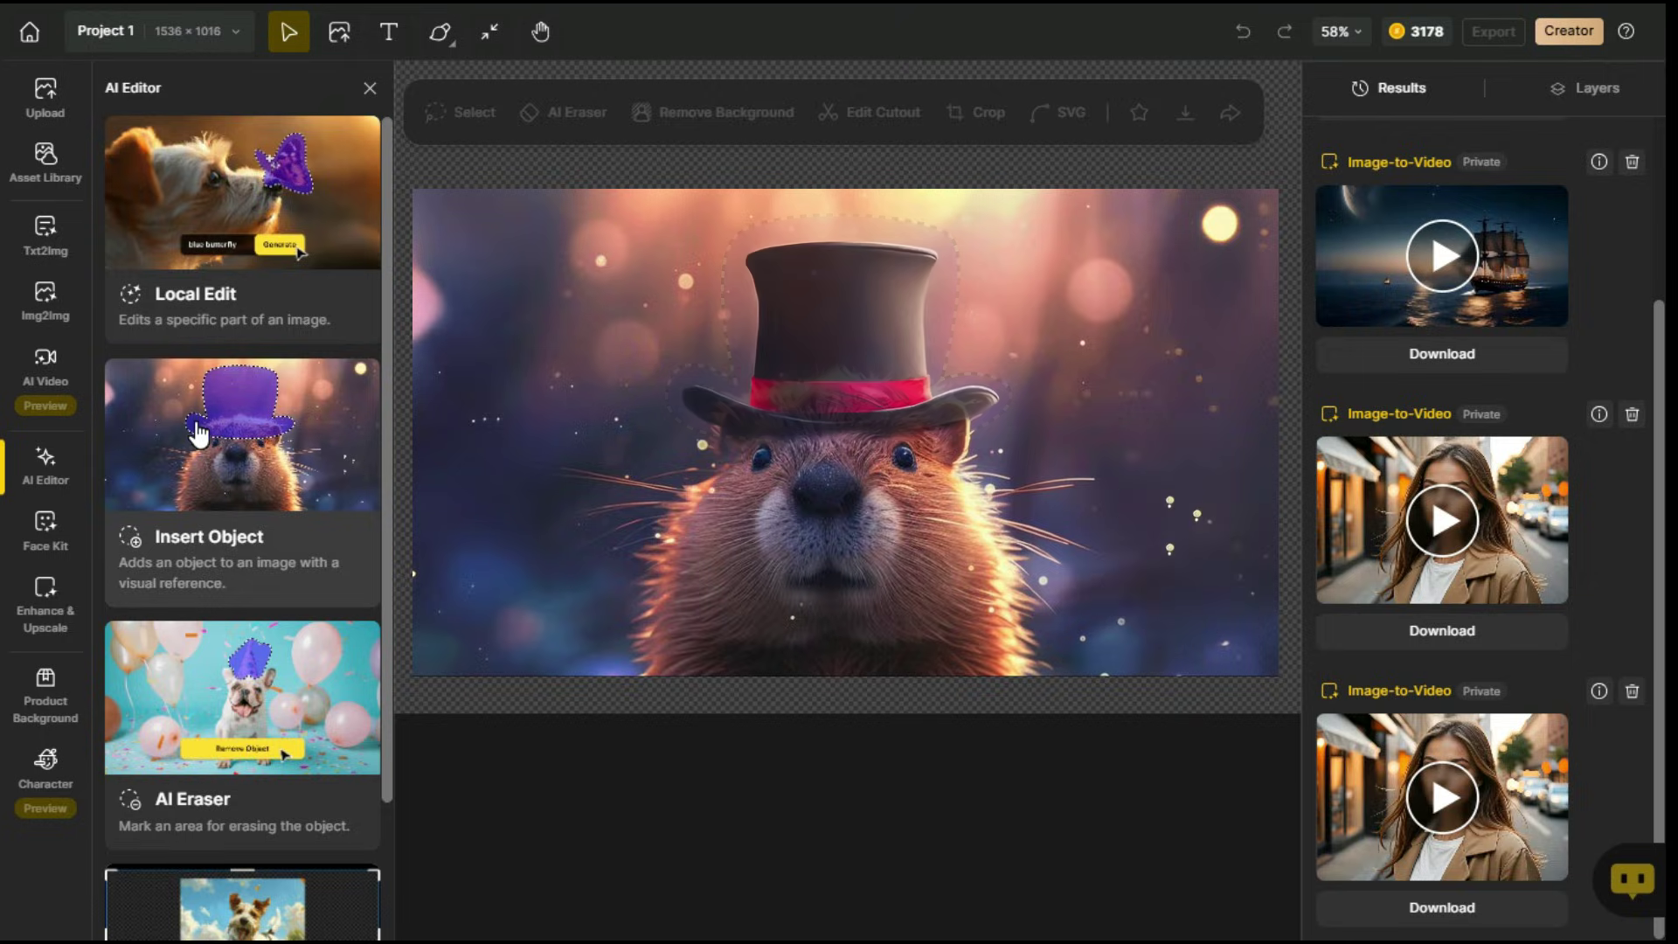
{"action": "scroll", "coordinate": [200, 431], "scroll_direction": "down", "scroll_amount": 2}
{"action": "mouse_move", "coordinate": [196, 530]}
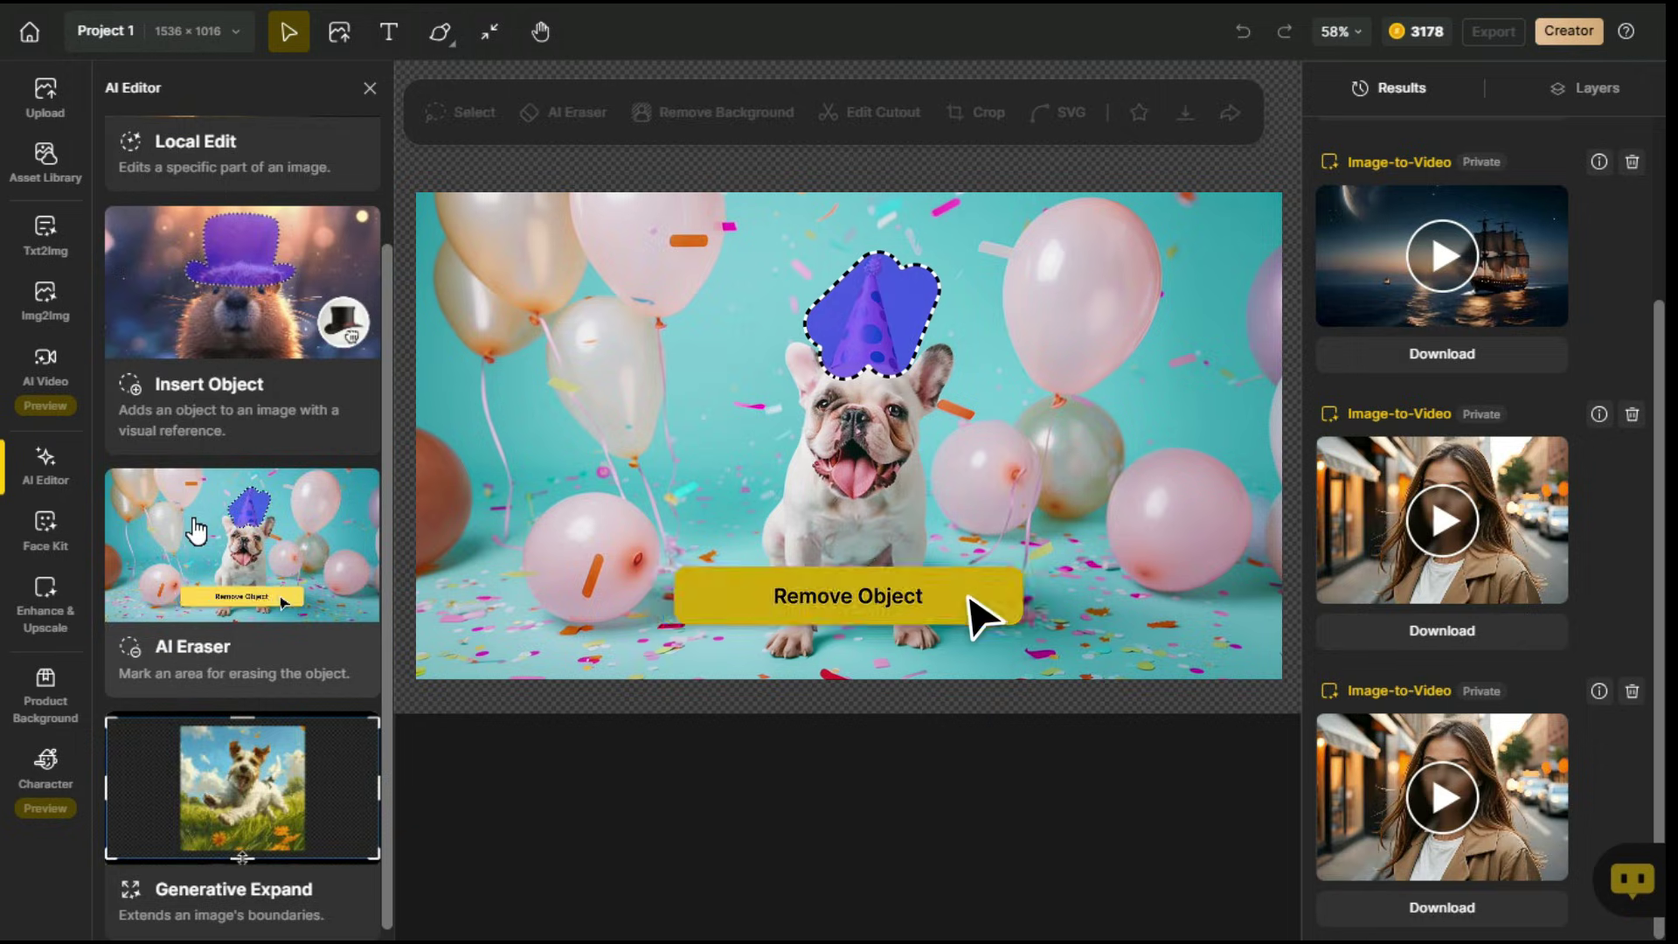
{"action": "scroll", "coordinate": [197, 531], "scroll_direction": "down", "scroll_amount": 1}
{"action": "mouse_move", "coordinate": [185, 769]}
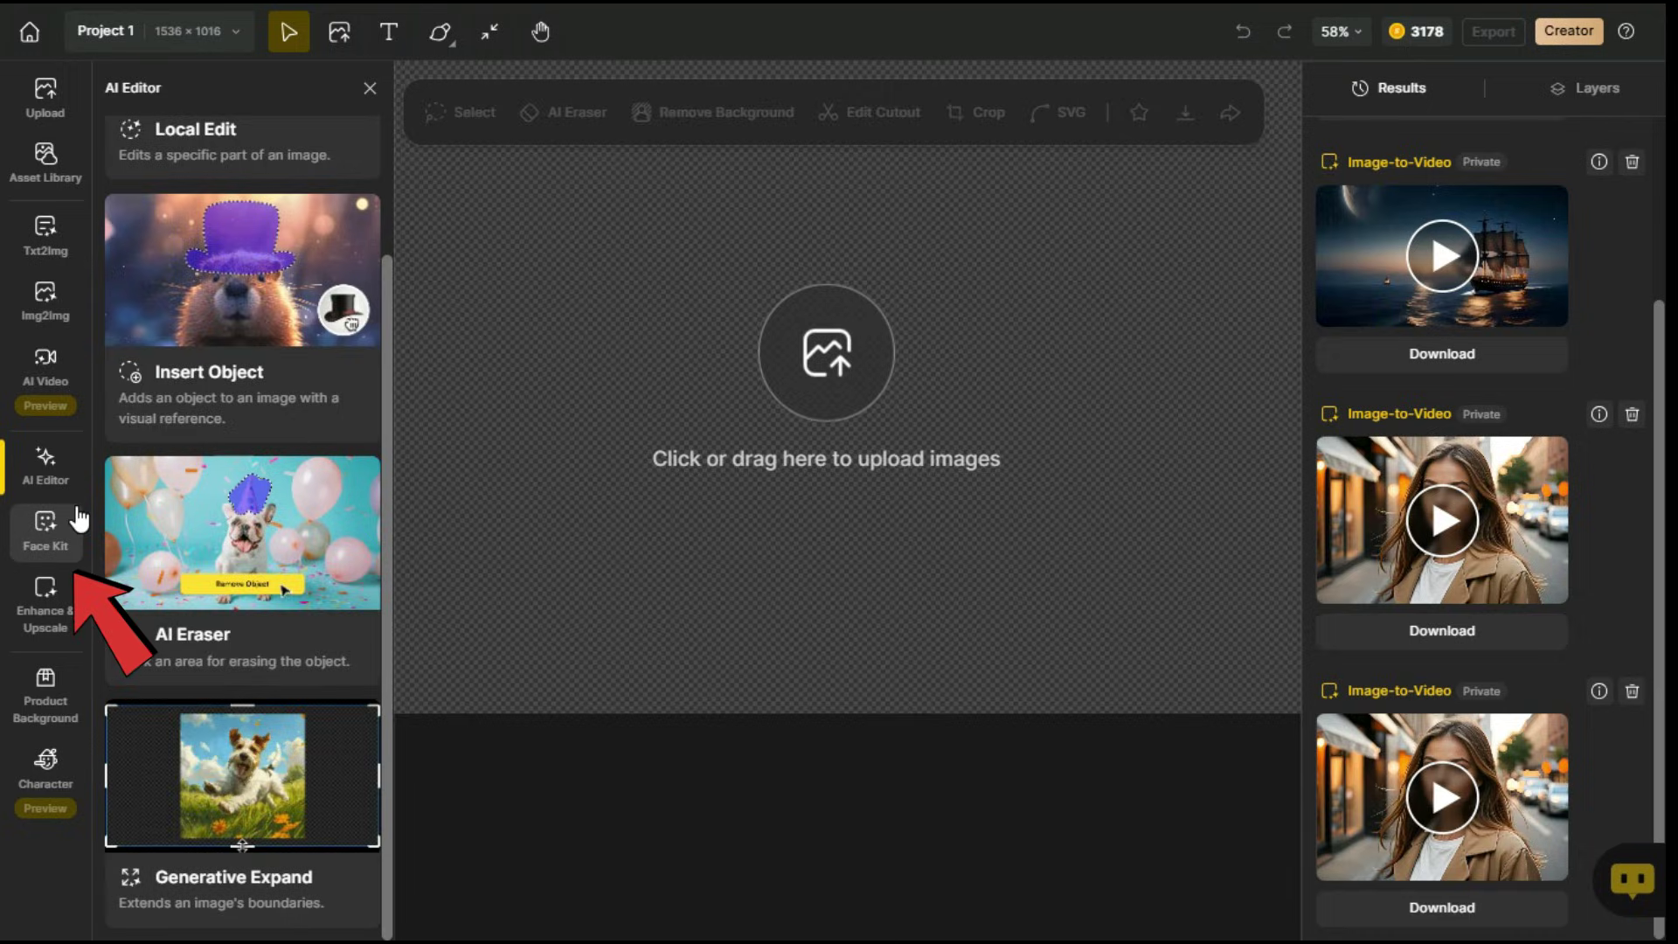
- Open the Face Kit to preview Face Swap and Face Repair, and open the Enhance & Upscale tool
{"action": "left_click", "coordinate": [45, 527]}
{"action": "mouse_move", "coordinate": [241, 150]}
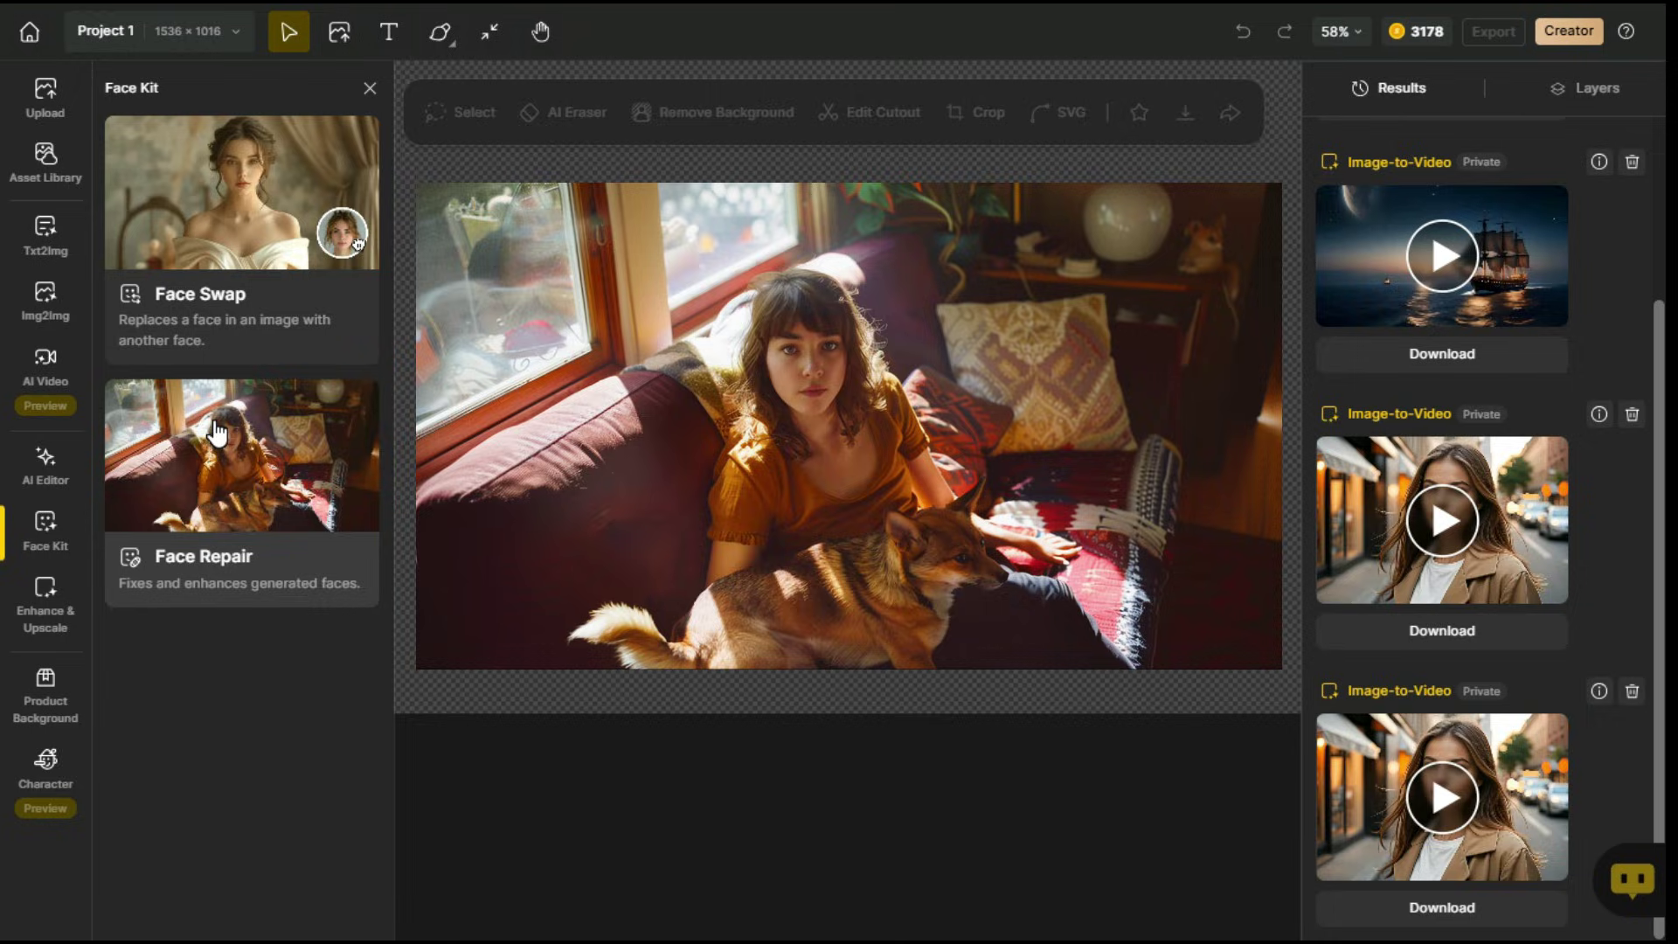
{"action": "mouse_move", "coordinate": [55, 609]}
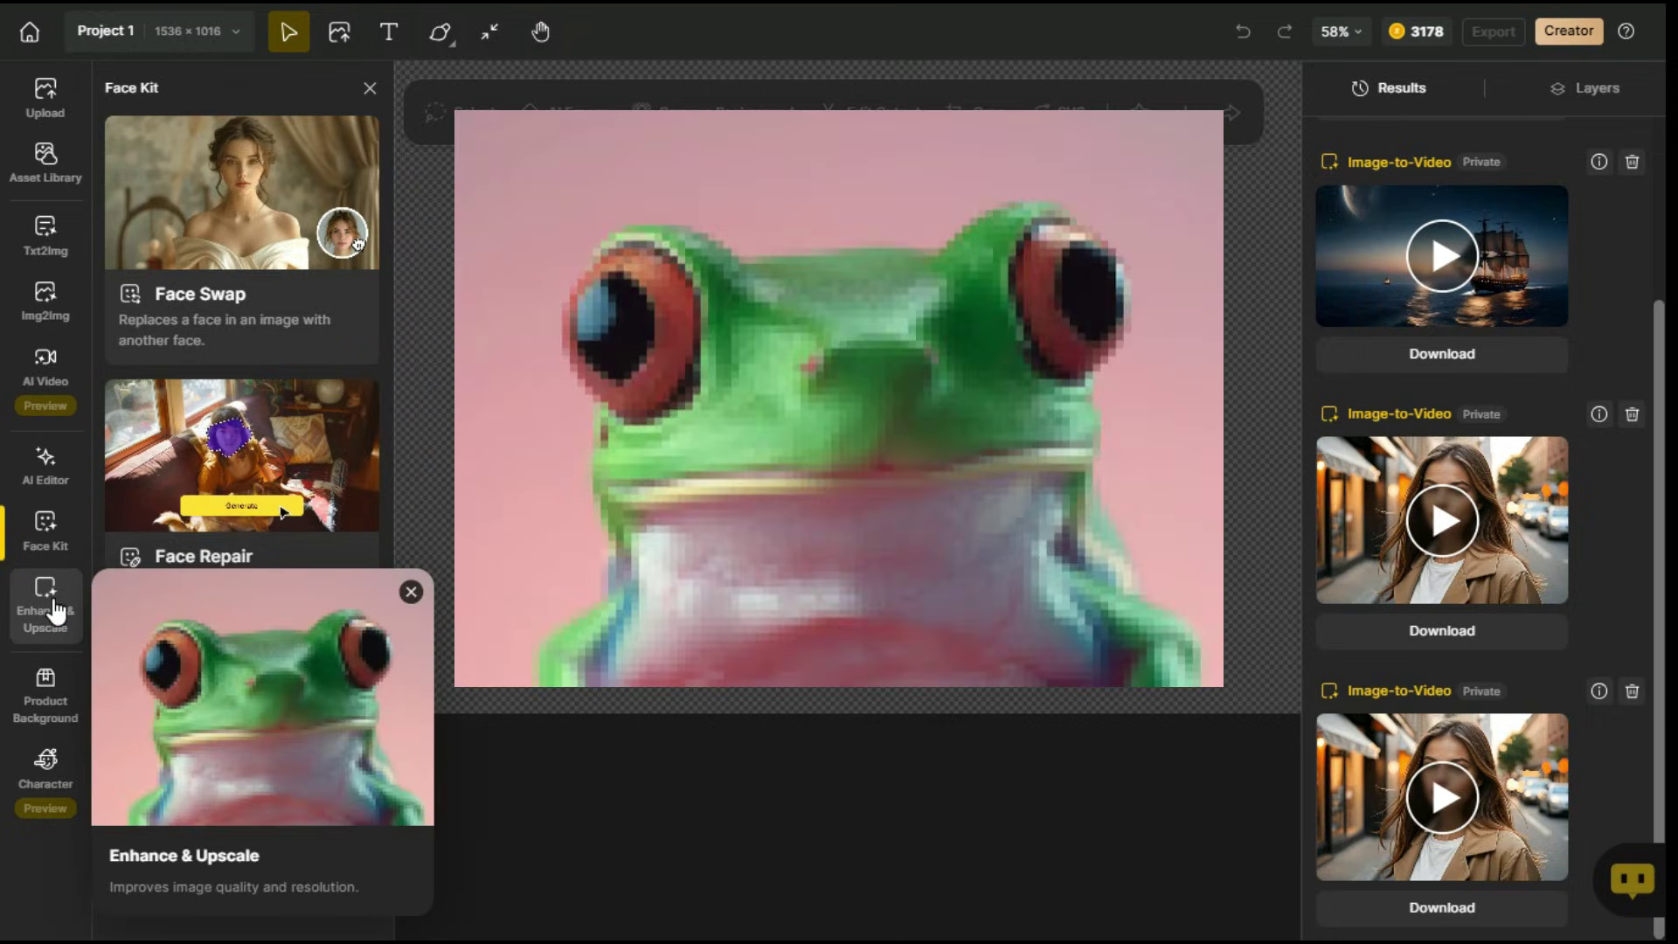
{"action": "left_click", "coordinate": [55, 609]}
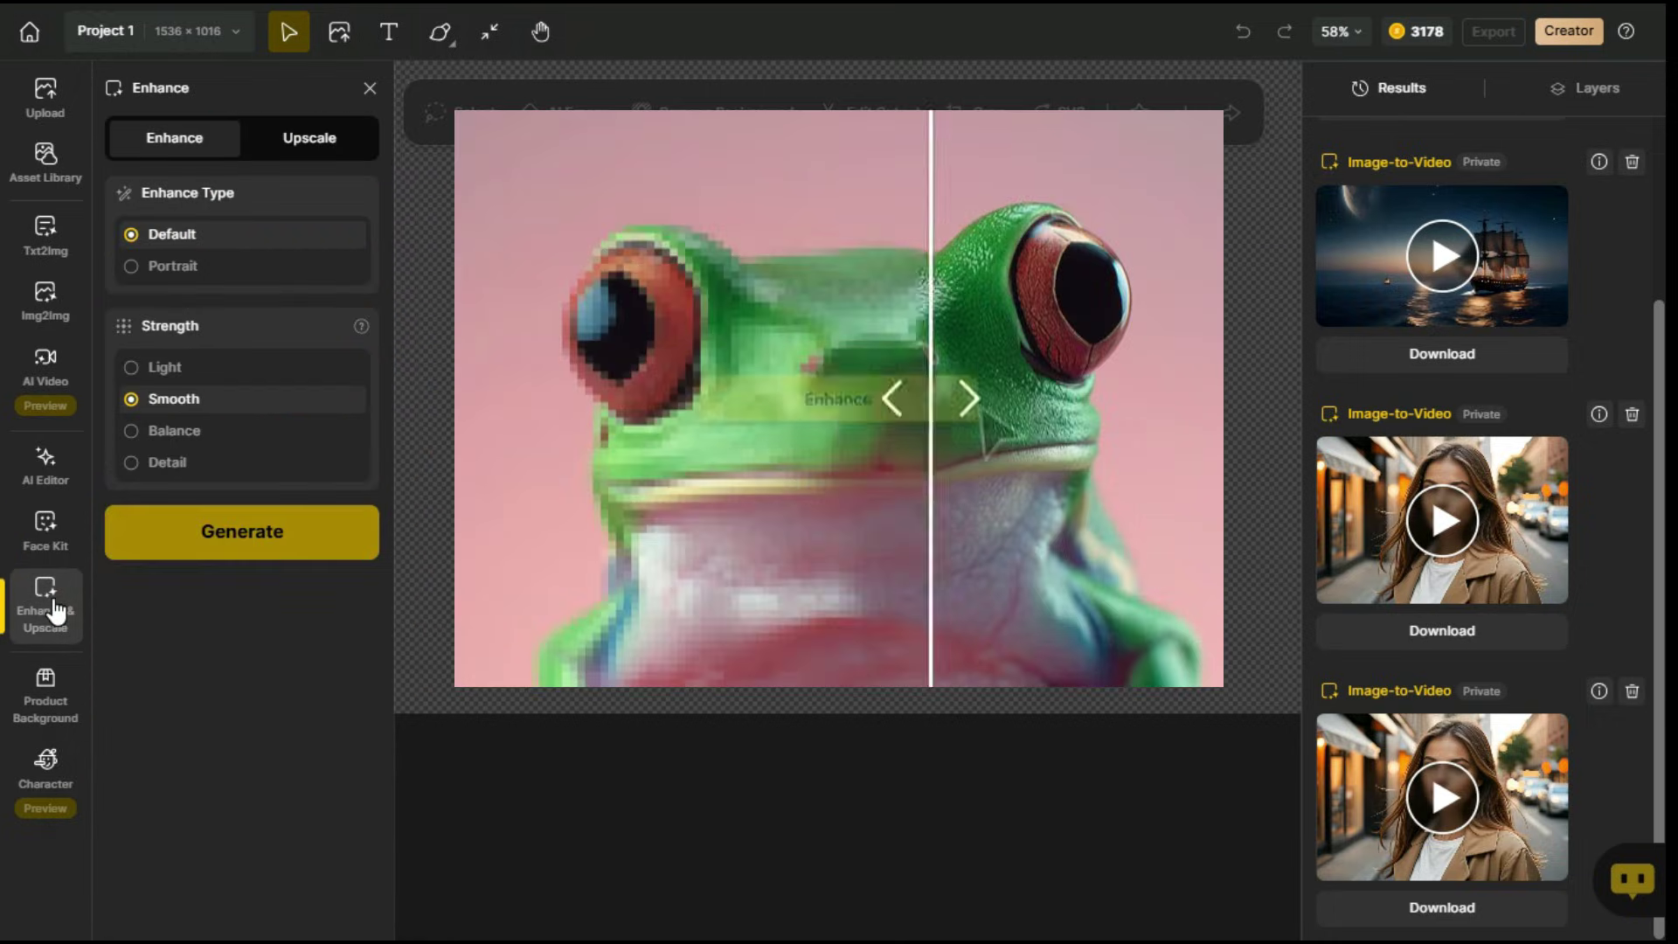